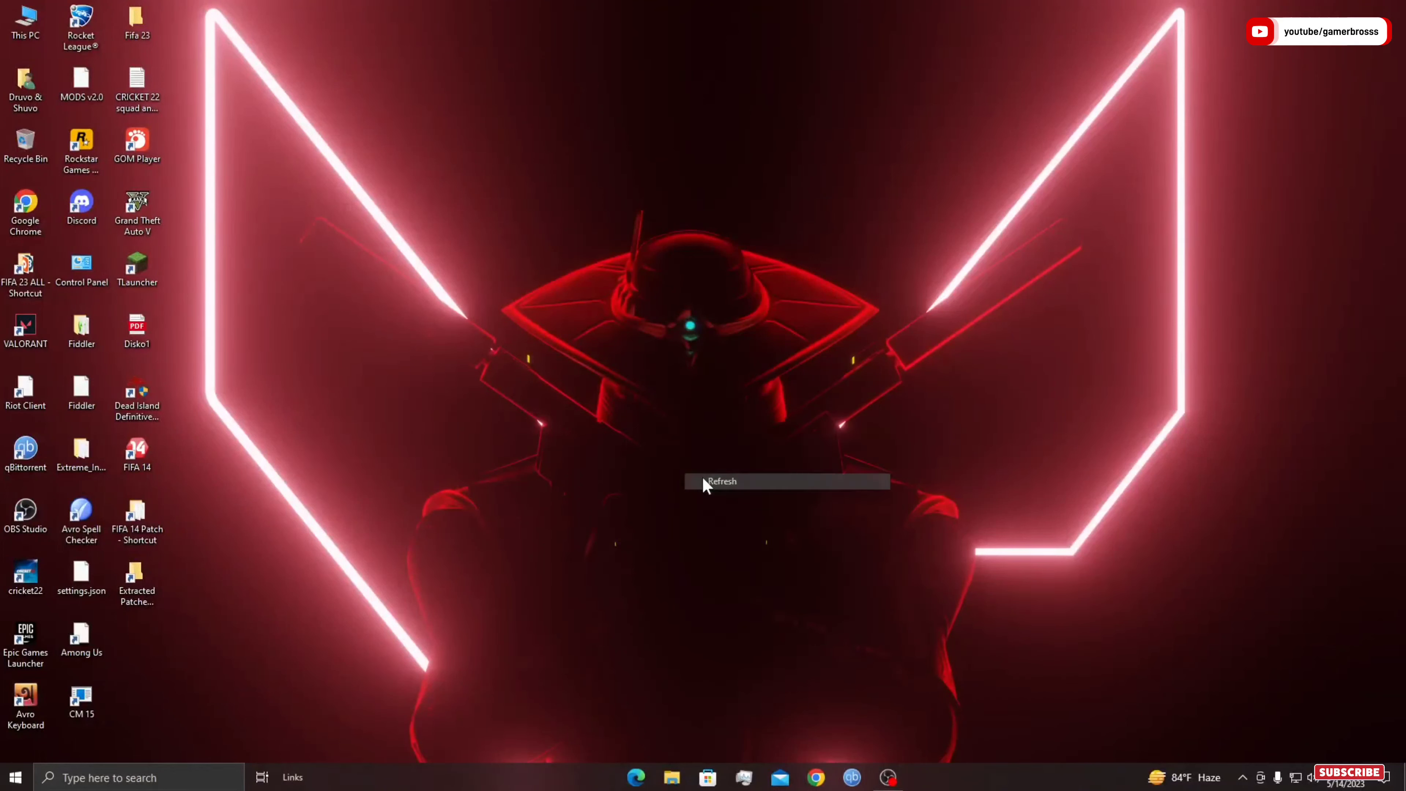
# - Refresh the desktop, move the FIFA 14 Patch shortcut to the open desktop area and open its folder
pyautogui.rightClick(349, 465)
pyautogui.click(382, 533)
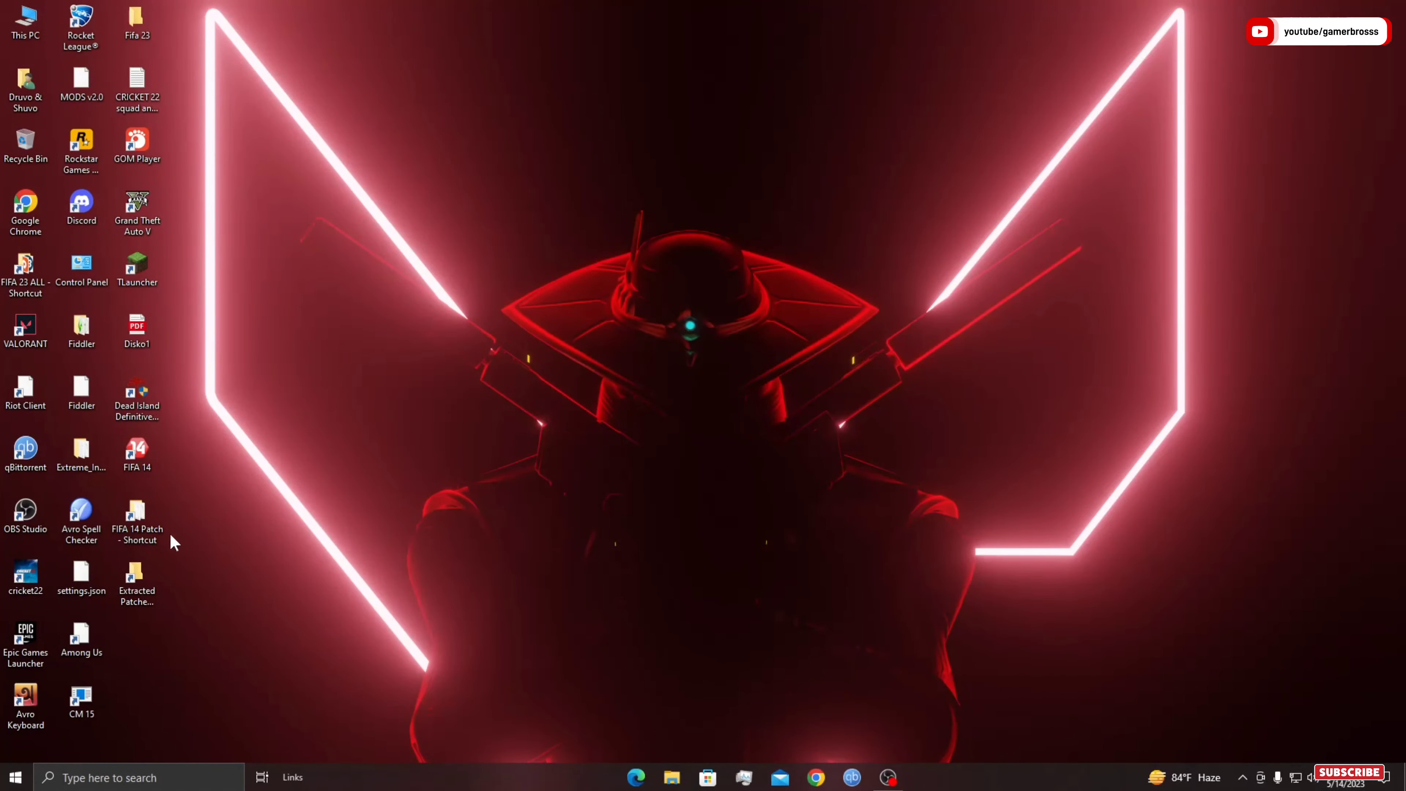
pyautogui.moveTo(164, 537); pyautogui.dragTo(498, 415)
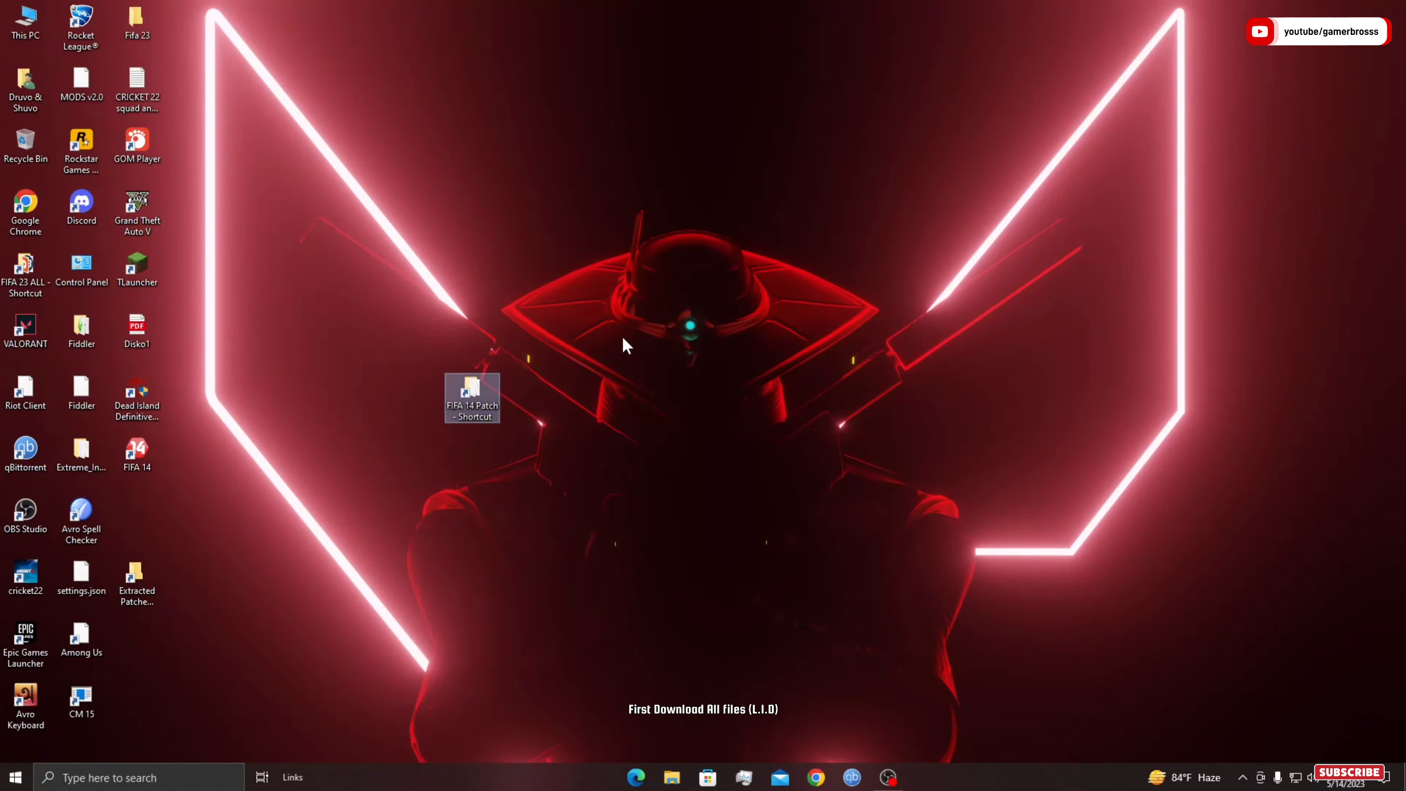
pyautogui.doubleClick(485, 408)
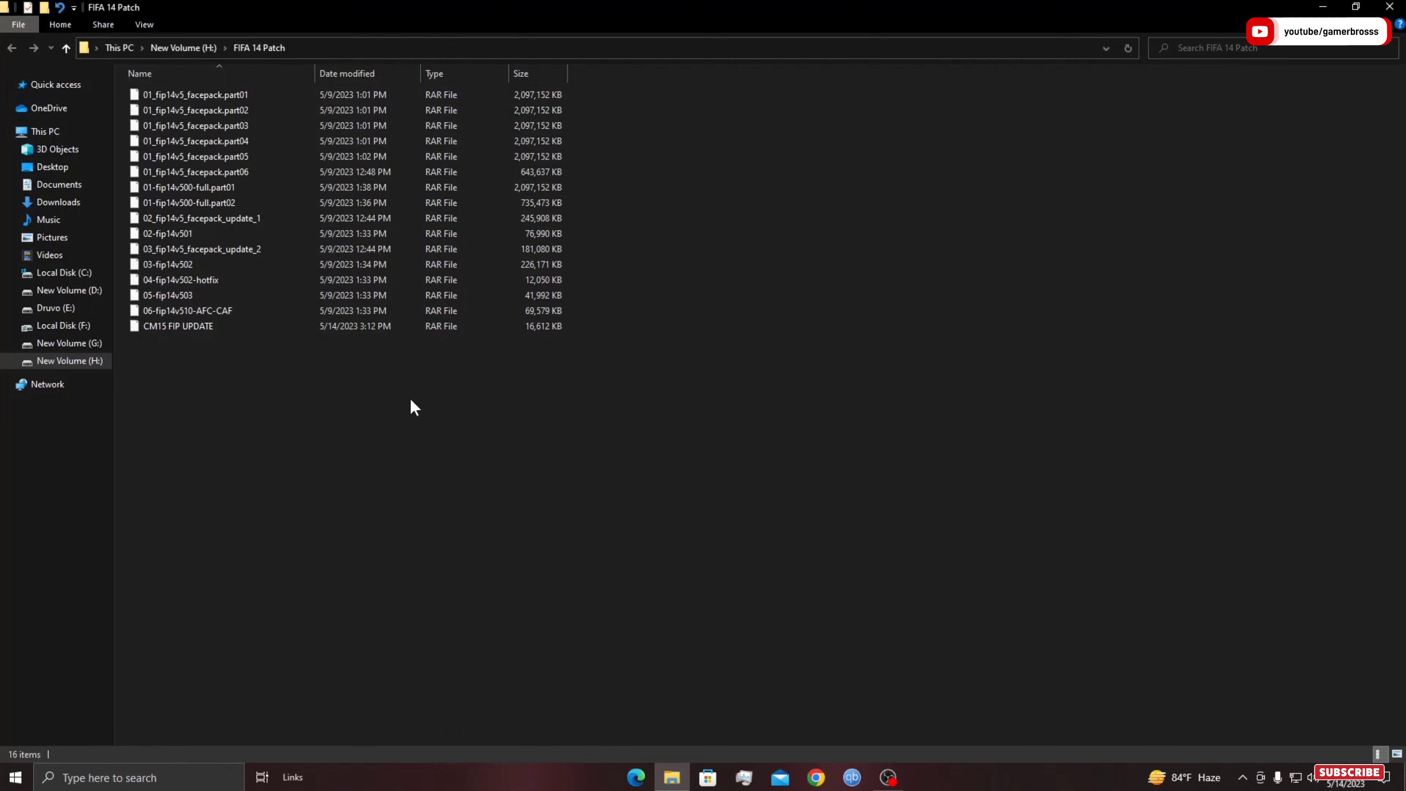
pyautogui.moveTo(410, 399); pyautogui.dragTo(417, 311)
pyautogui.rightClick(409, 367)
pyautogui.click(276, 396)
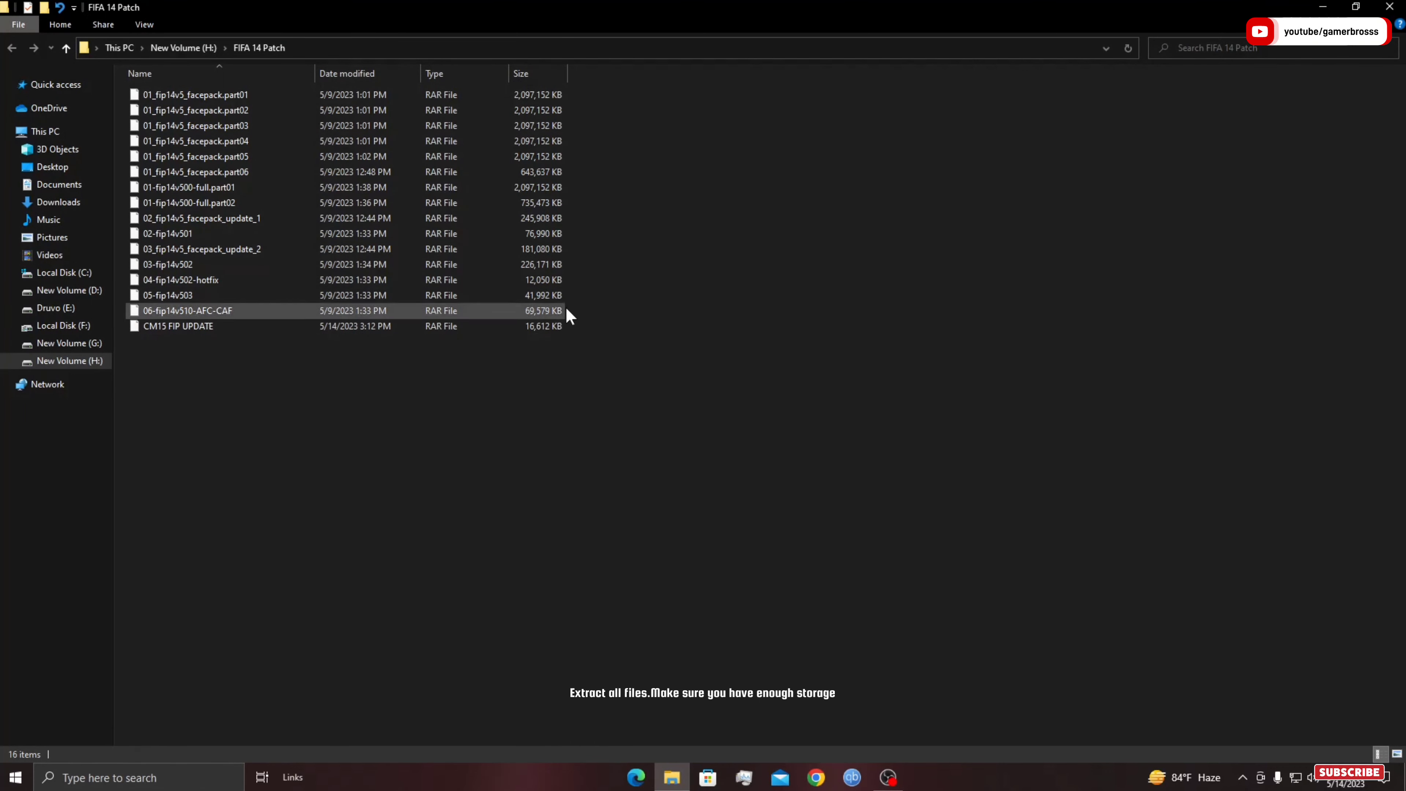
# - Extract all archives from 01_fip14v5_facepack.part01 to 06-fip14v510-AFC-CAF, leaving out CM15 FIP UPDATE, to New Volume (D:)
pyautogui.moveTo(580, 308); pyautogui.dragTo(420, 86)
pyautogui.rightClick(420, 85)
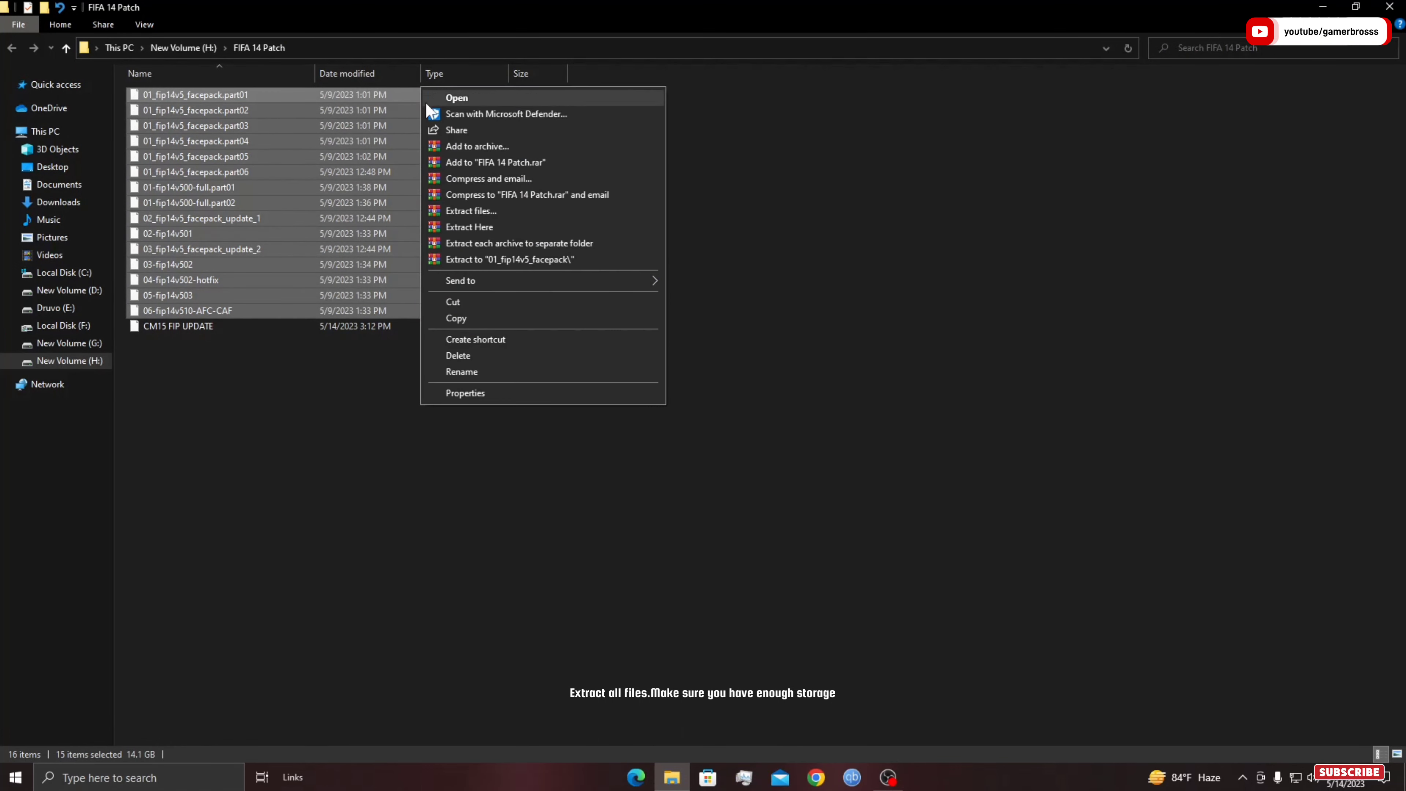
pyautogui.click(471, 212)
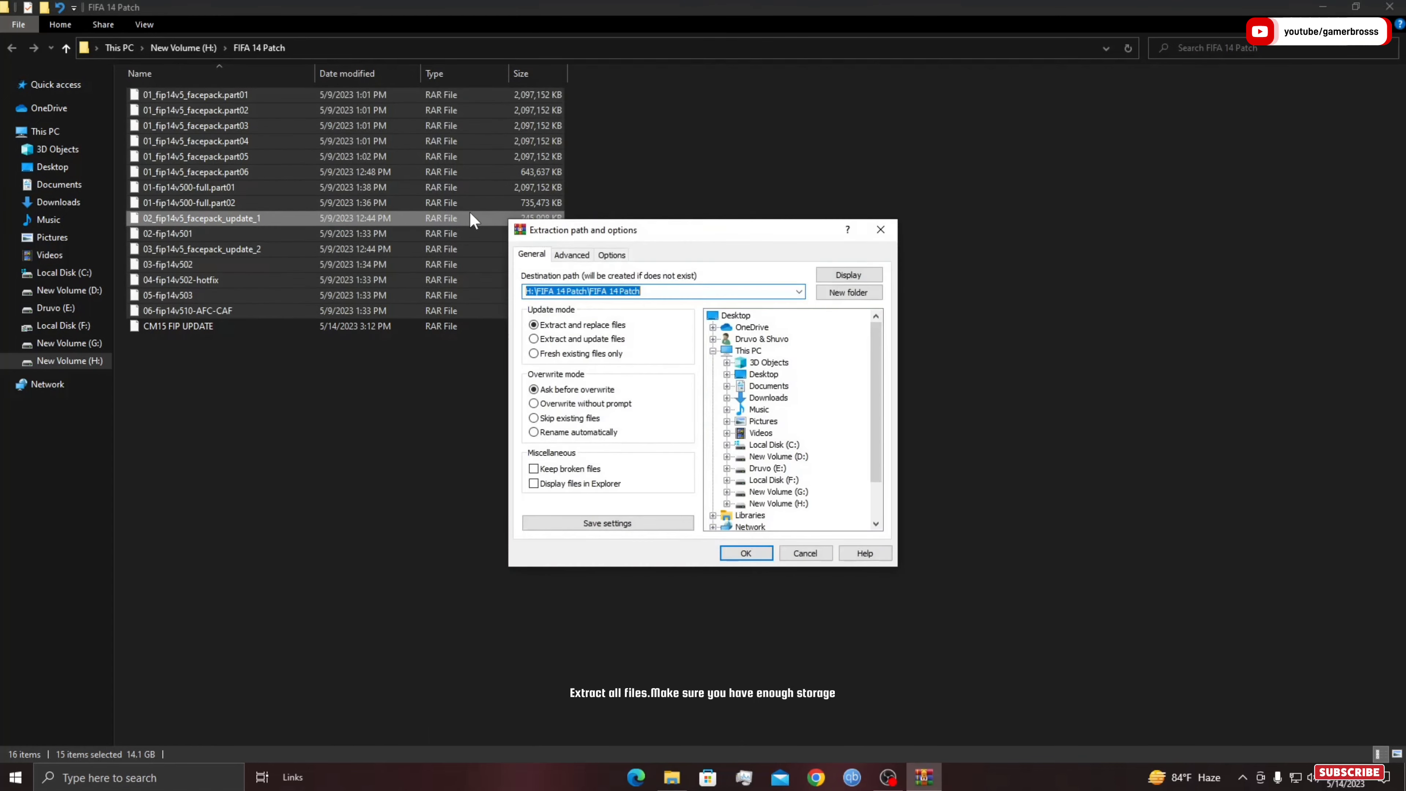
pyautogui.click(800, 503)
pyautogui.click(799, 456)
pyautogui.click(757, 549)
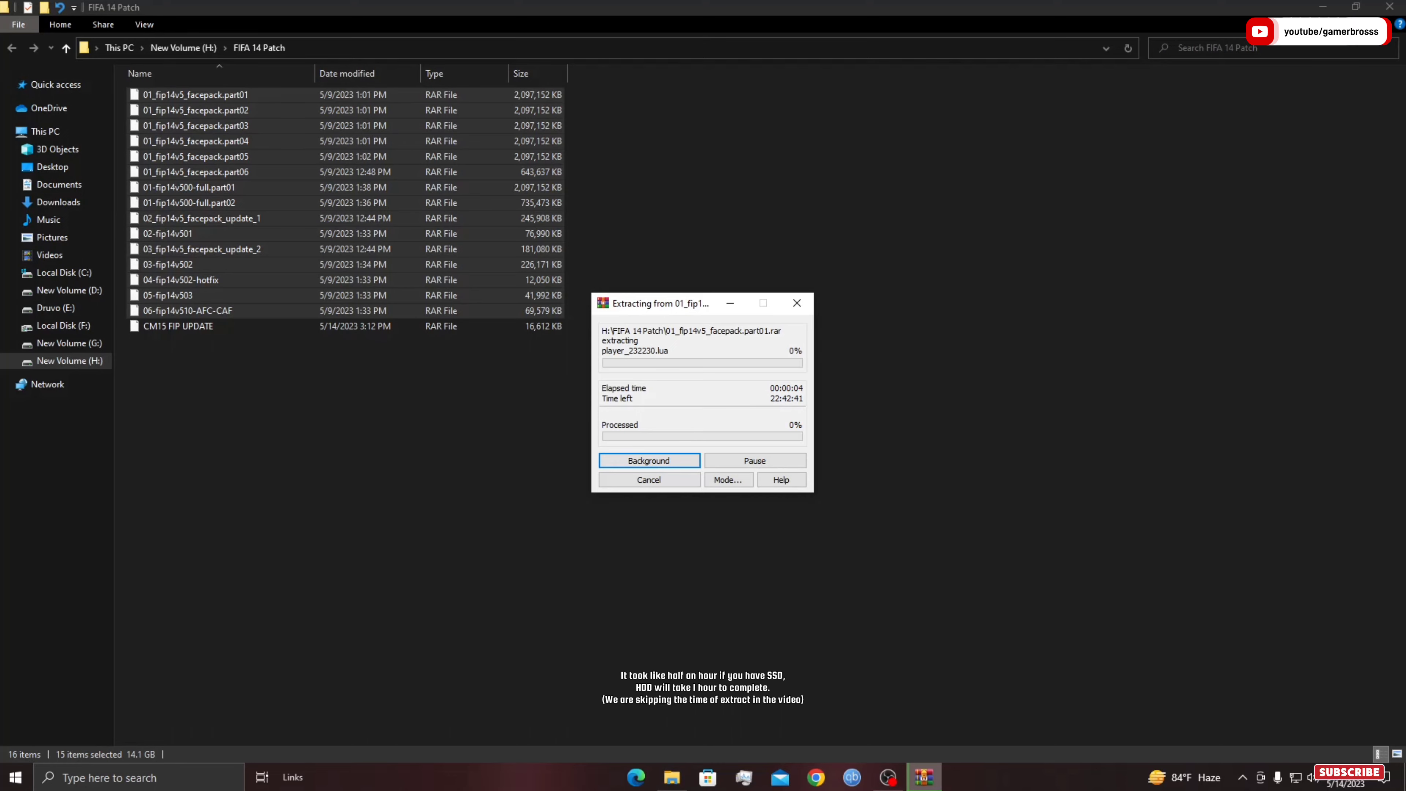
# - Close the FIFA 14 Patch folder and move the extraction progress window slightly upward on the desktop
pyautogui.click(1391, 7)
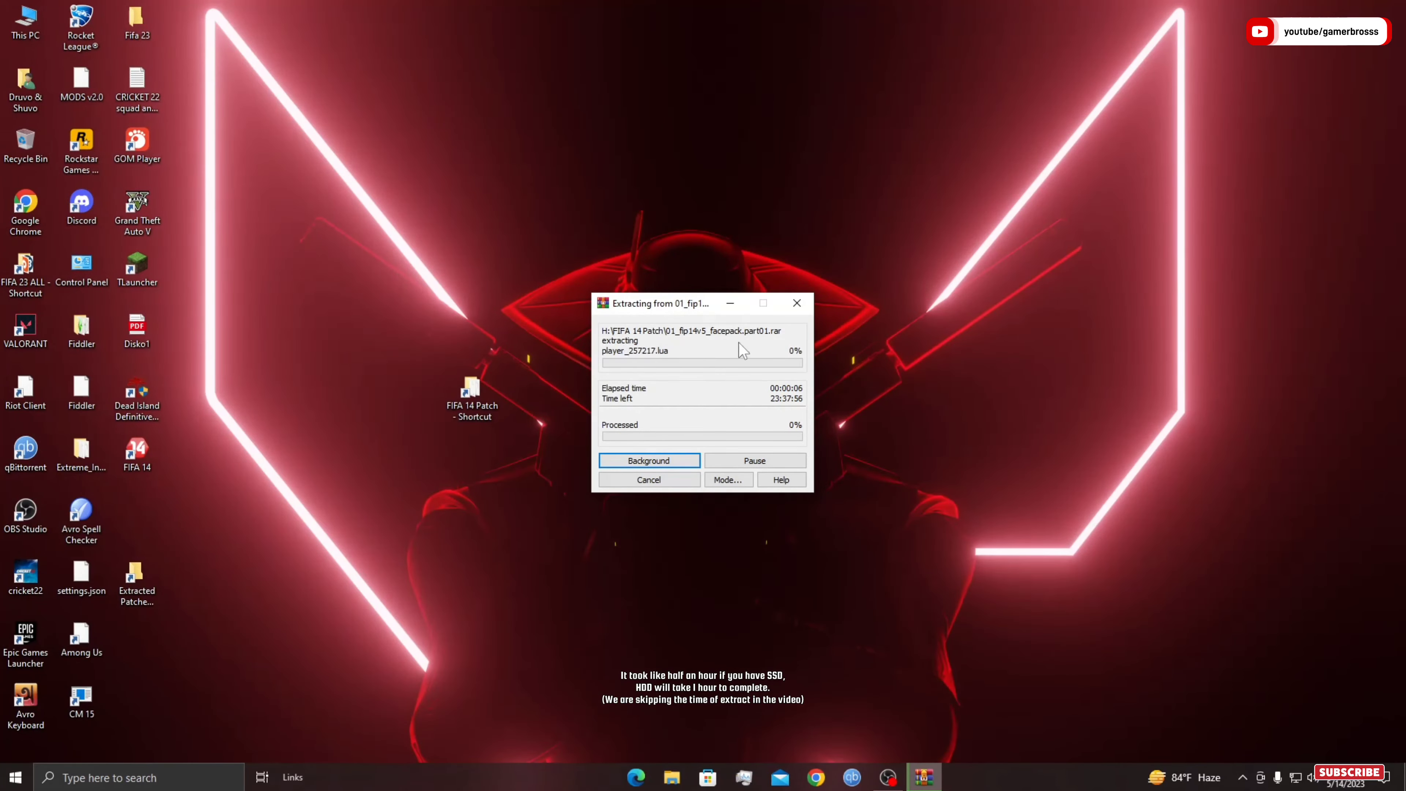
pyautogui.moveTo(684, 313); pyautogui.dragTo(672, 282)
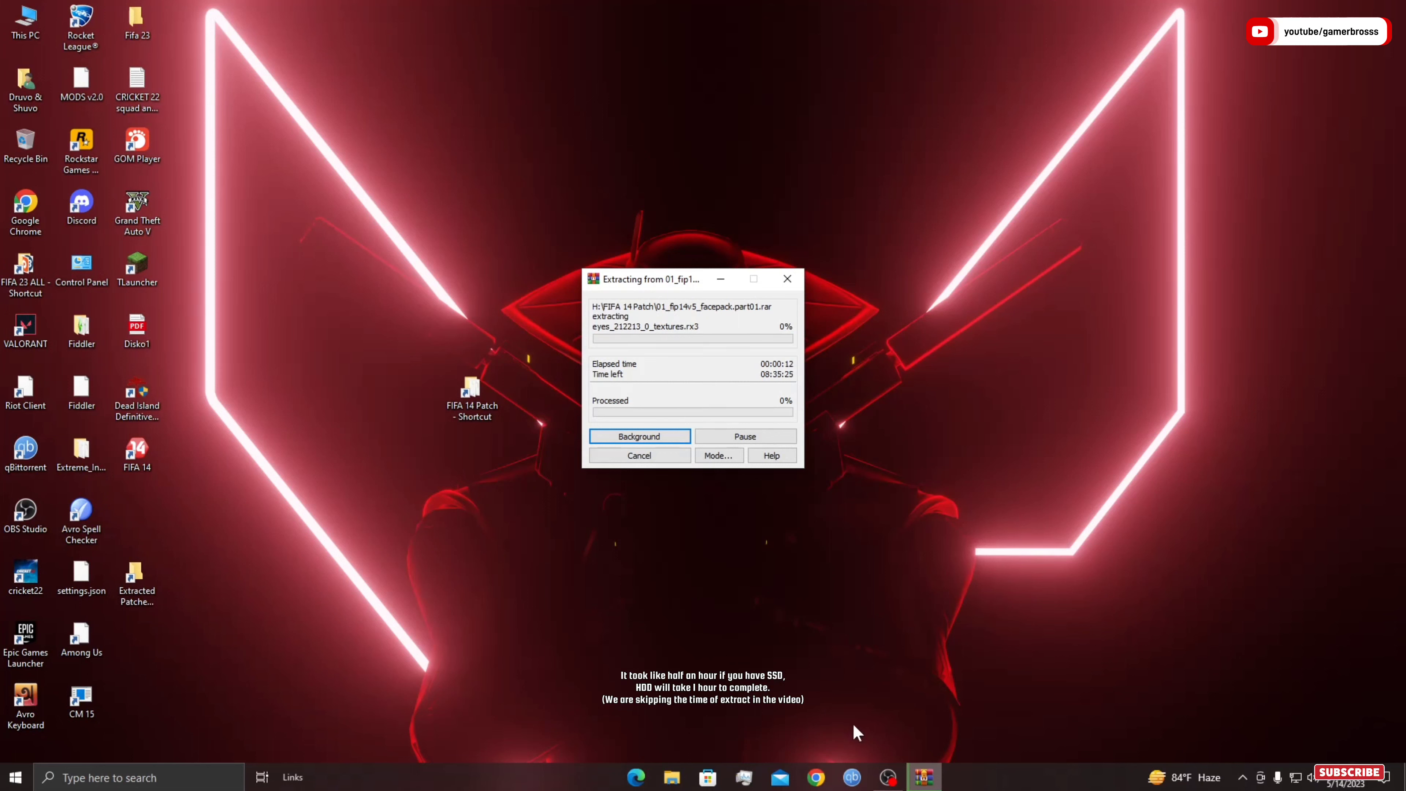
pyautogui.click(875, 710)
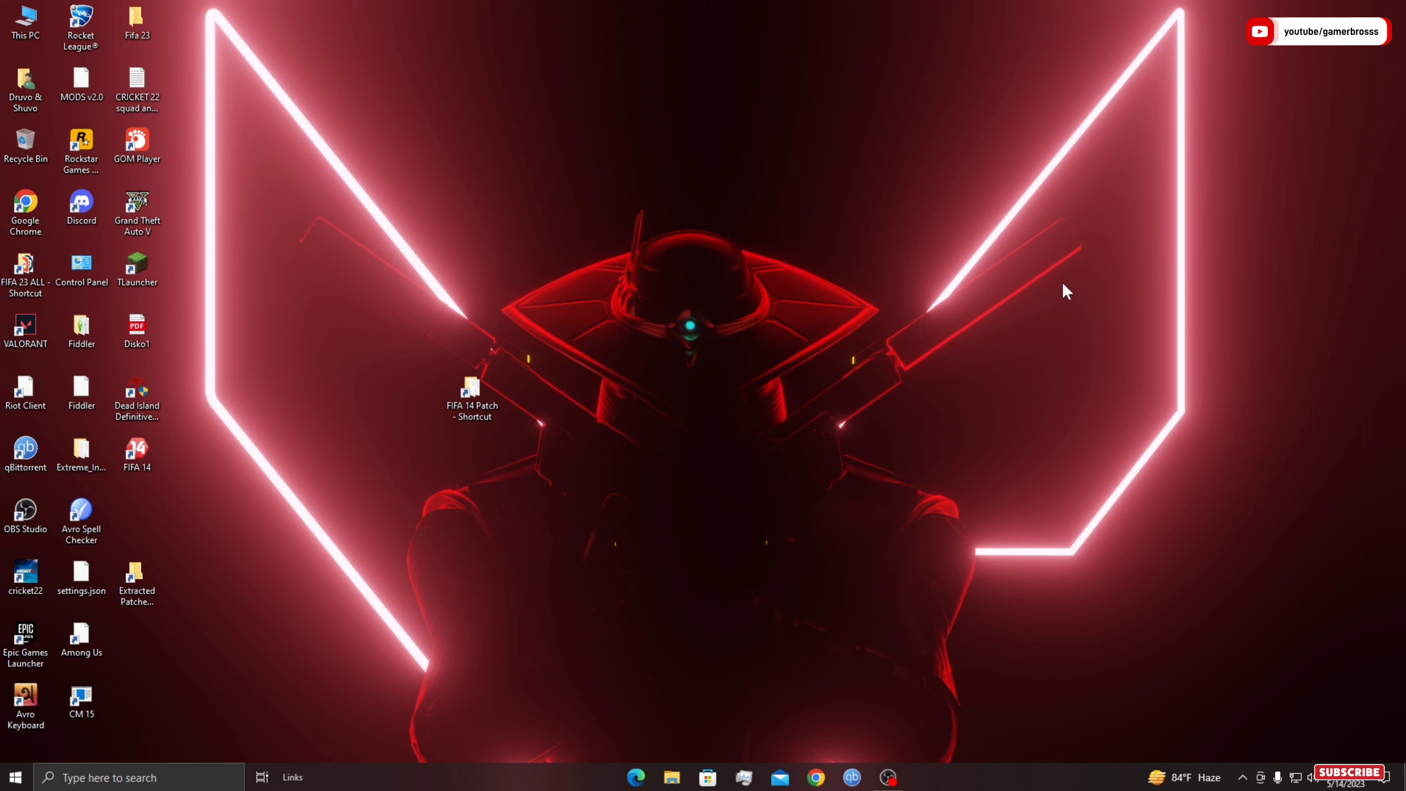
# - Return the FIFA 14 Patch shortcut to the desktop icon column, move out the Extracted Patches shortcut and open its folder
pyautogui.rightClick(766, 328)
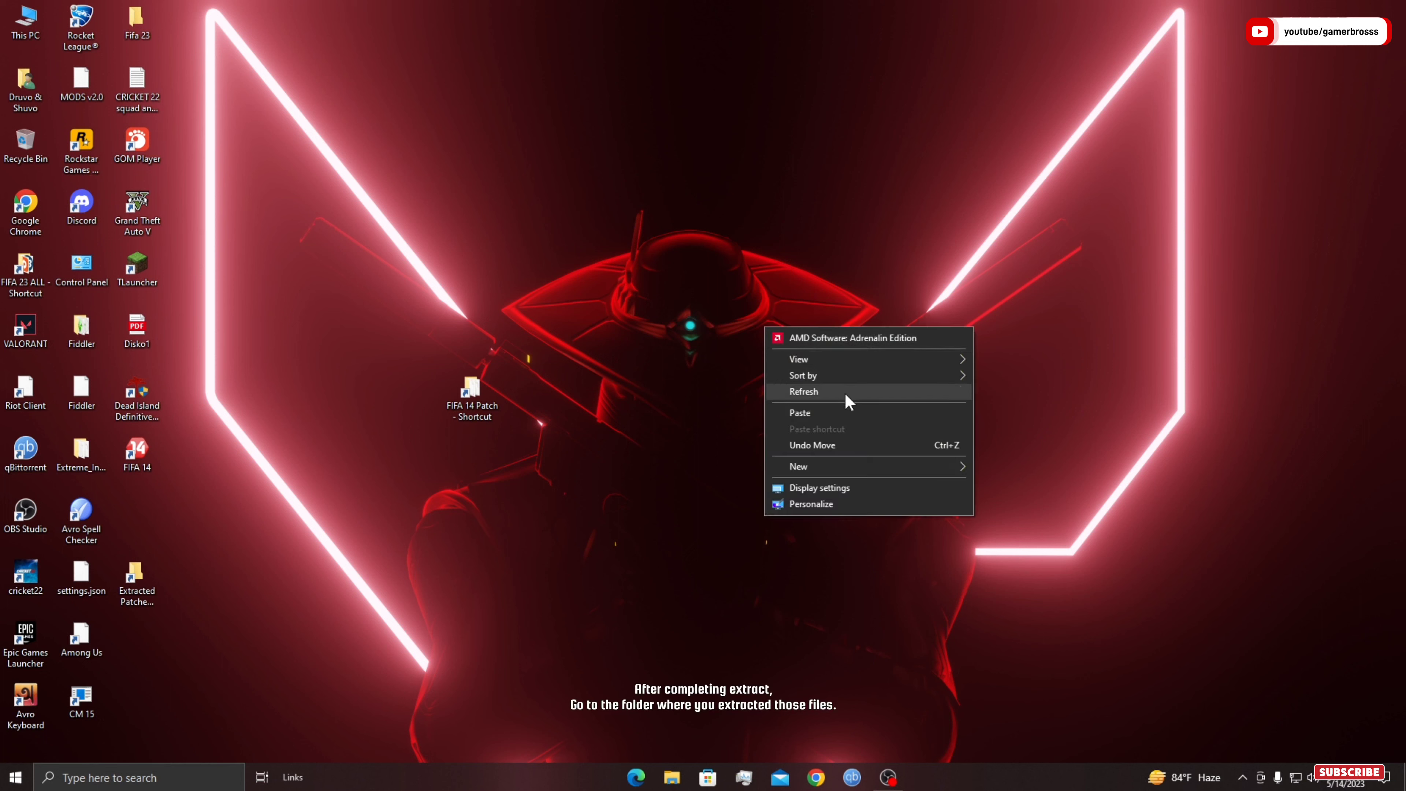
pyautogui.click(845, 399)
pyautogui.moveTo(491, 407); pyautogui.dragTo(182, 532)
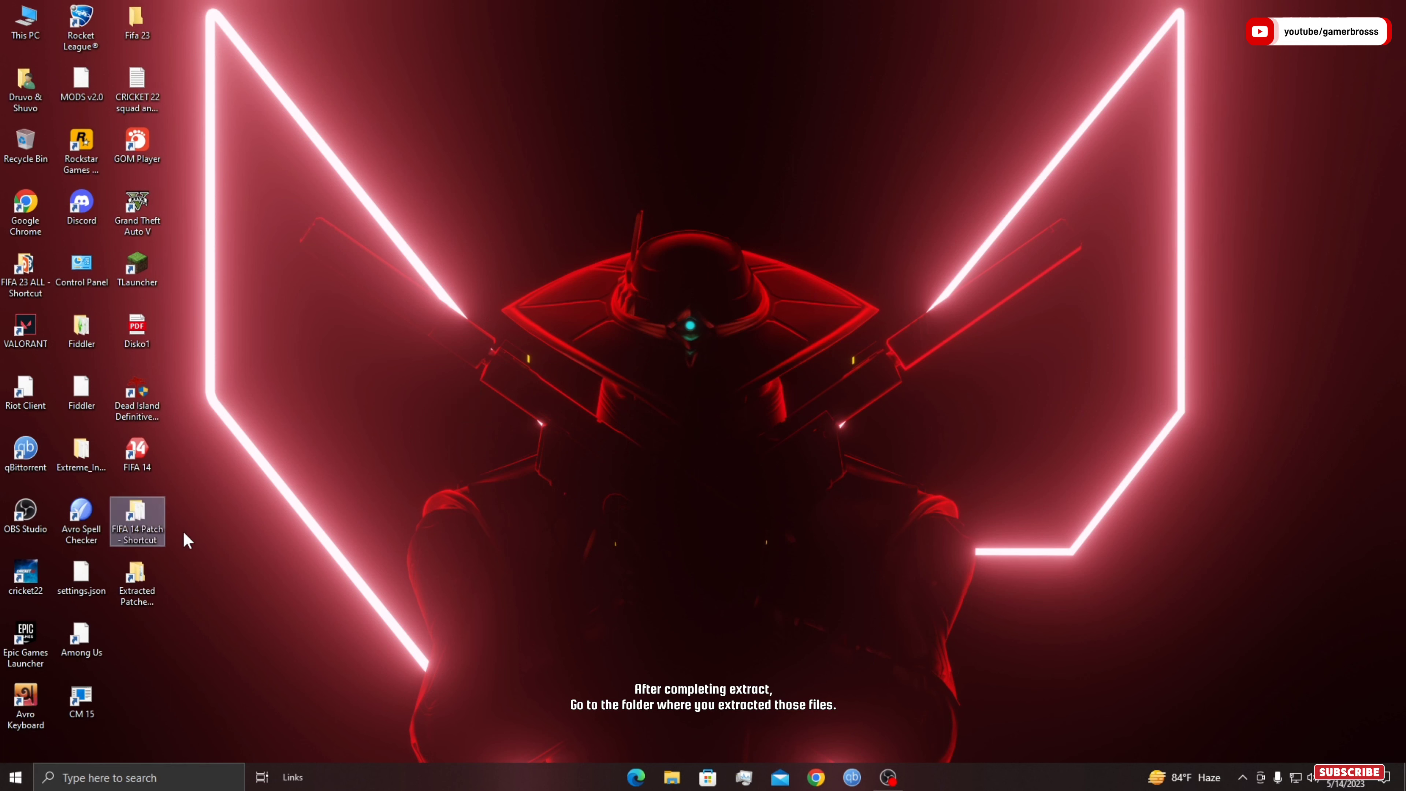
pyautogui.moveTo(161, 581); pyautogui.dragTo(830, 282)
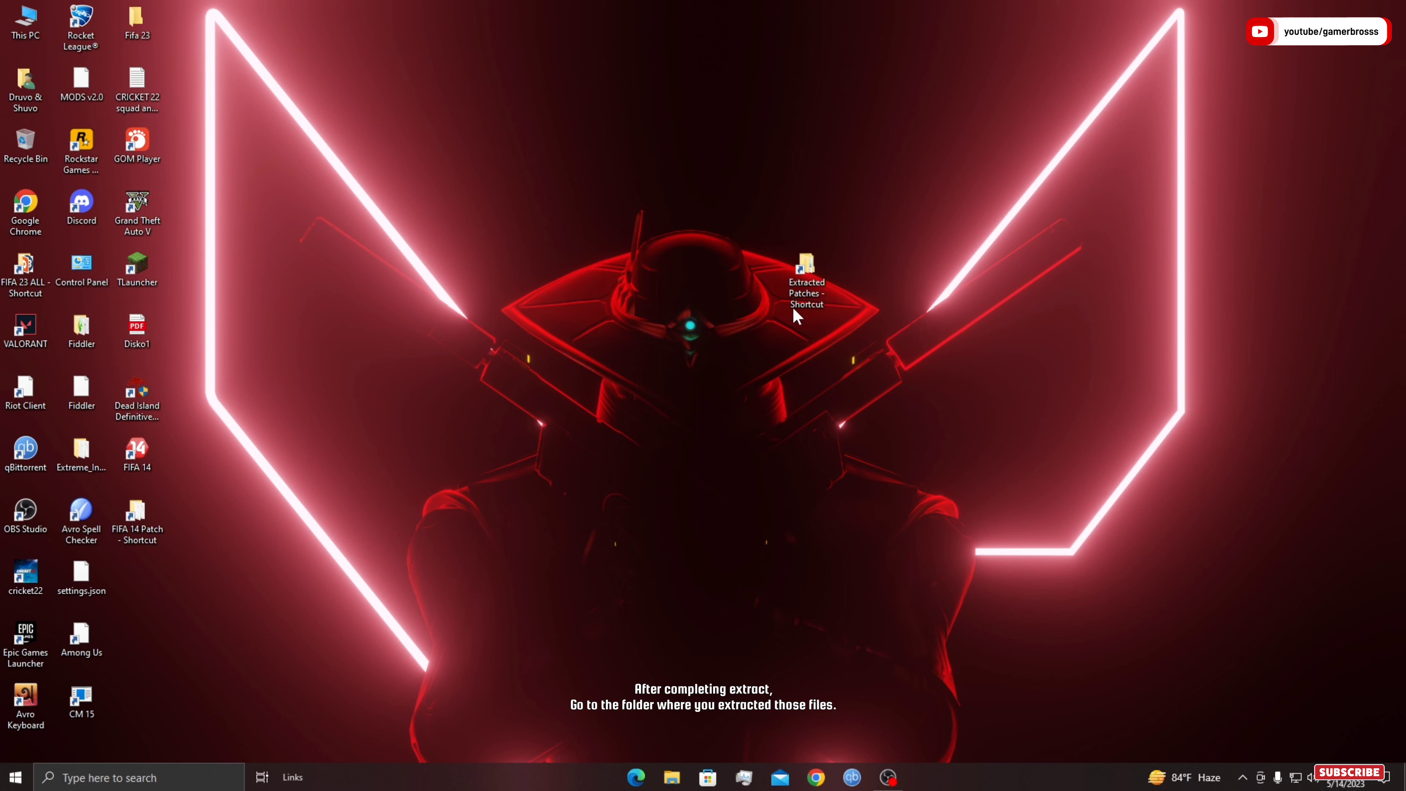
pyautogui.doubleClick(807, 279)
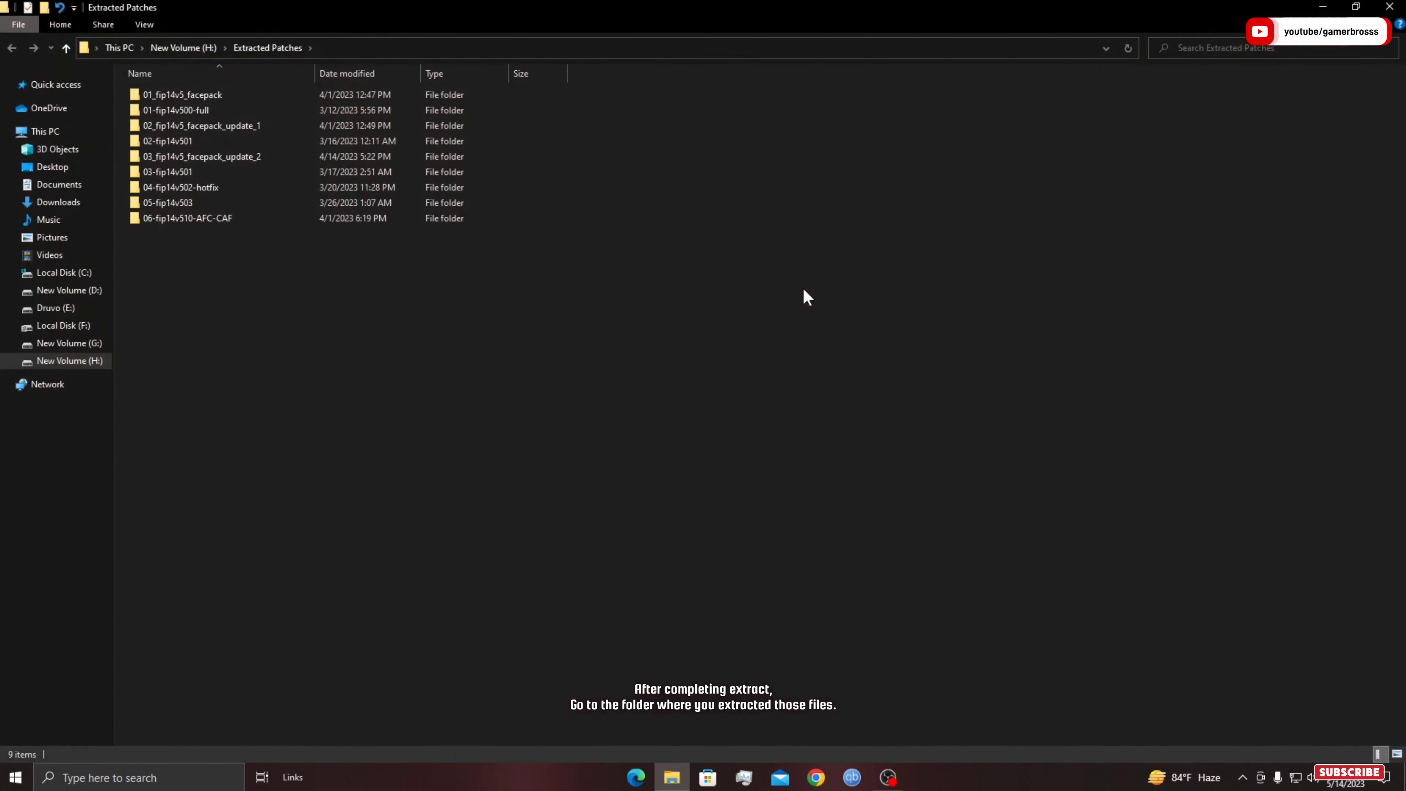
# - Examine the contents of the 01_fip14v5_facepack, 01-fip14v500-full and 02_fip14v5_facepack_update_1 folders
pyautogui.doubleClick(258, 94)
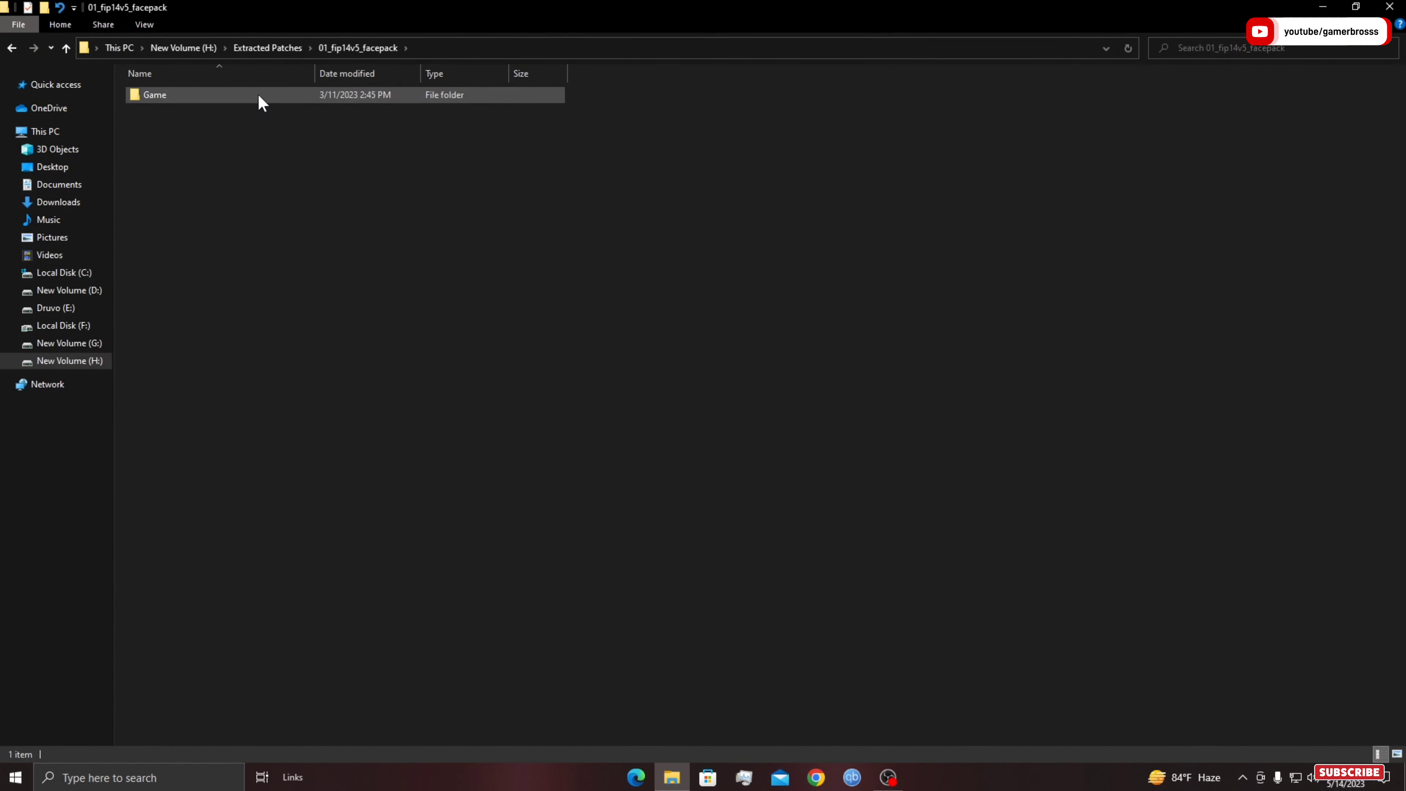
pyautogui.rightClick(201, 92)
pyautogui.click(181, 269)
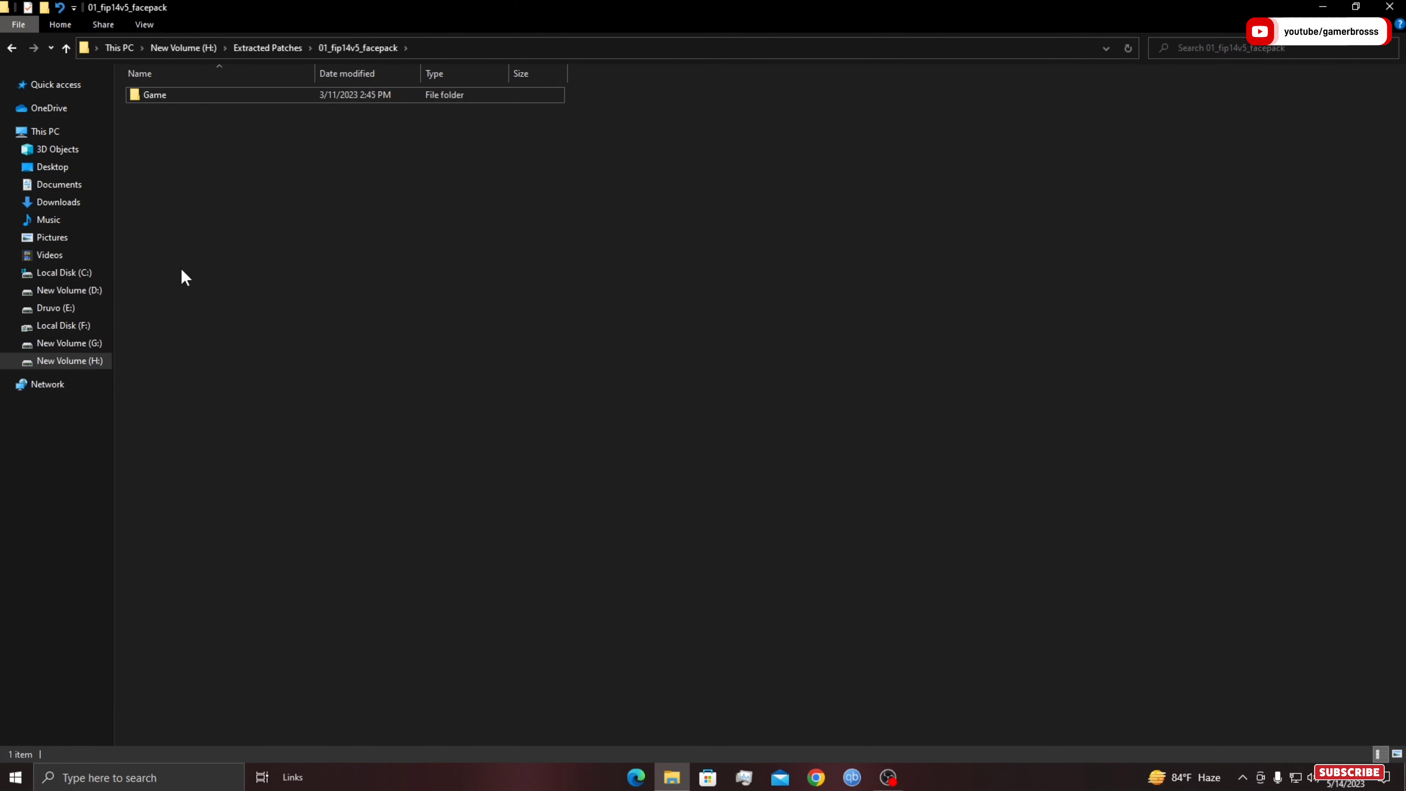
pyautogui.click(8, 48)
pyautogui.doubleClick(212, 110)
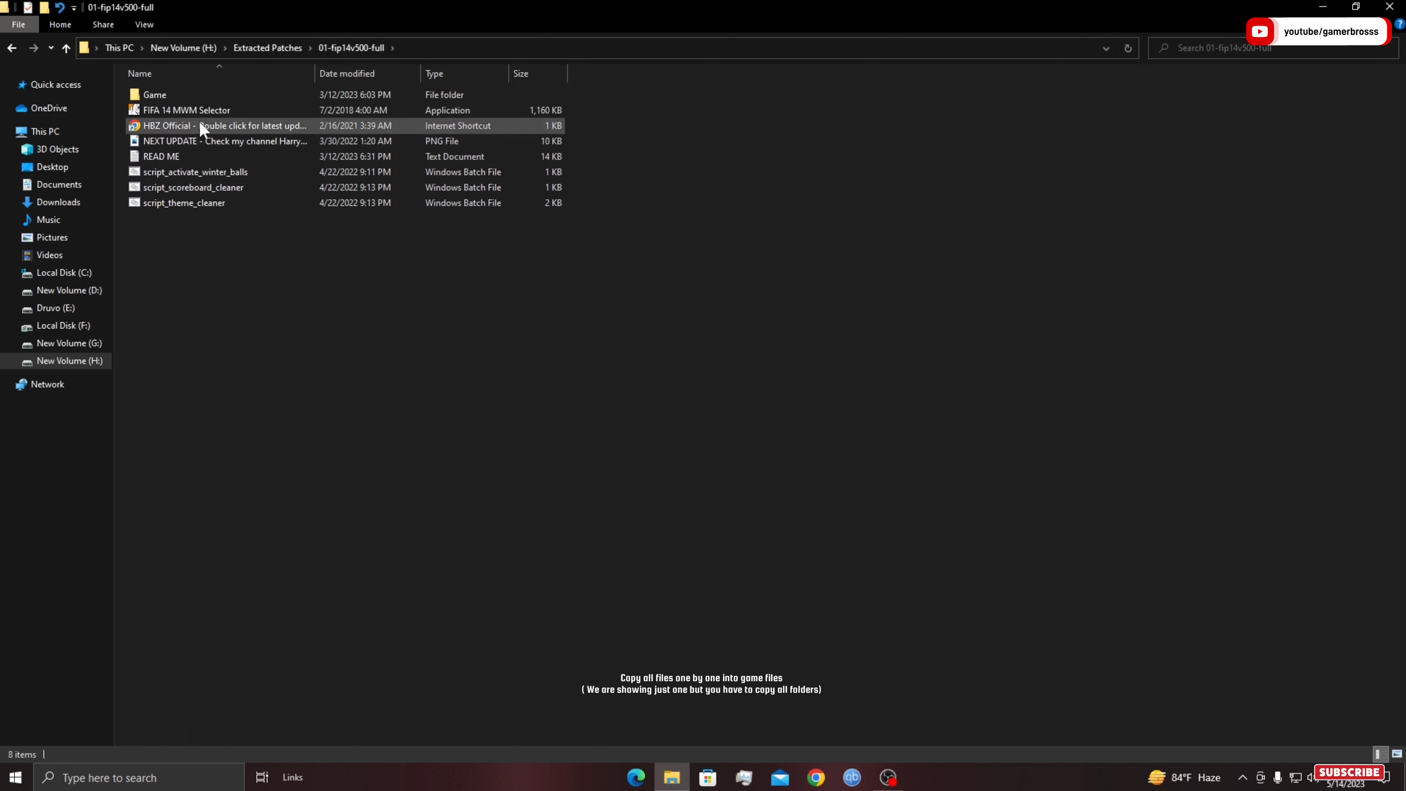
pyautogui.click(12, 47)
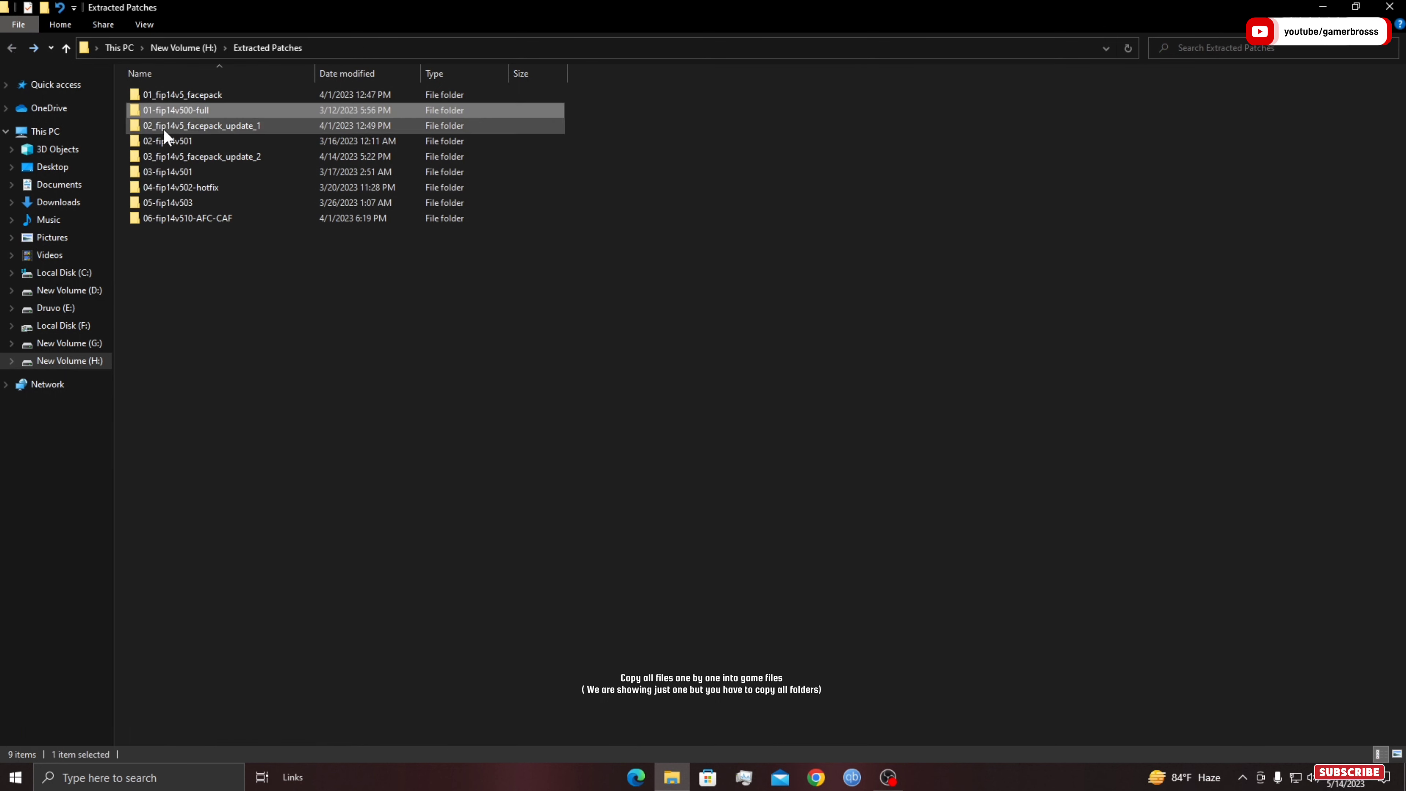
pyautogui.doubleClick(166, 126)
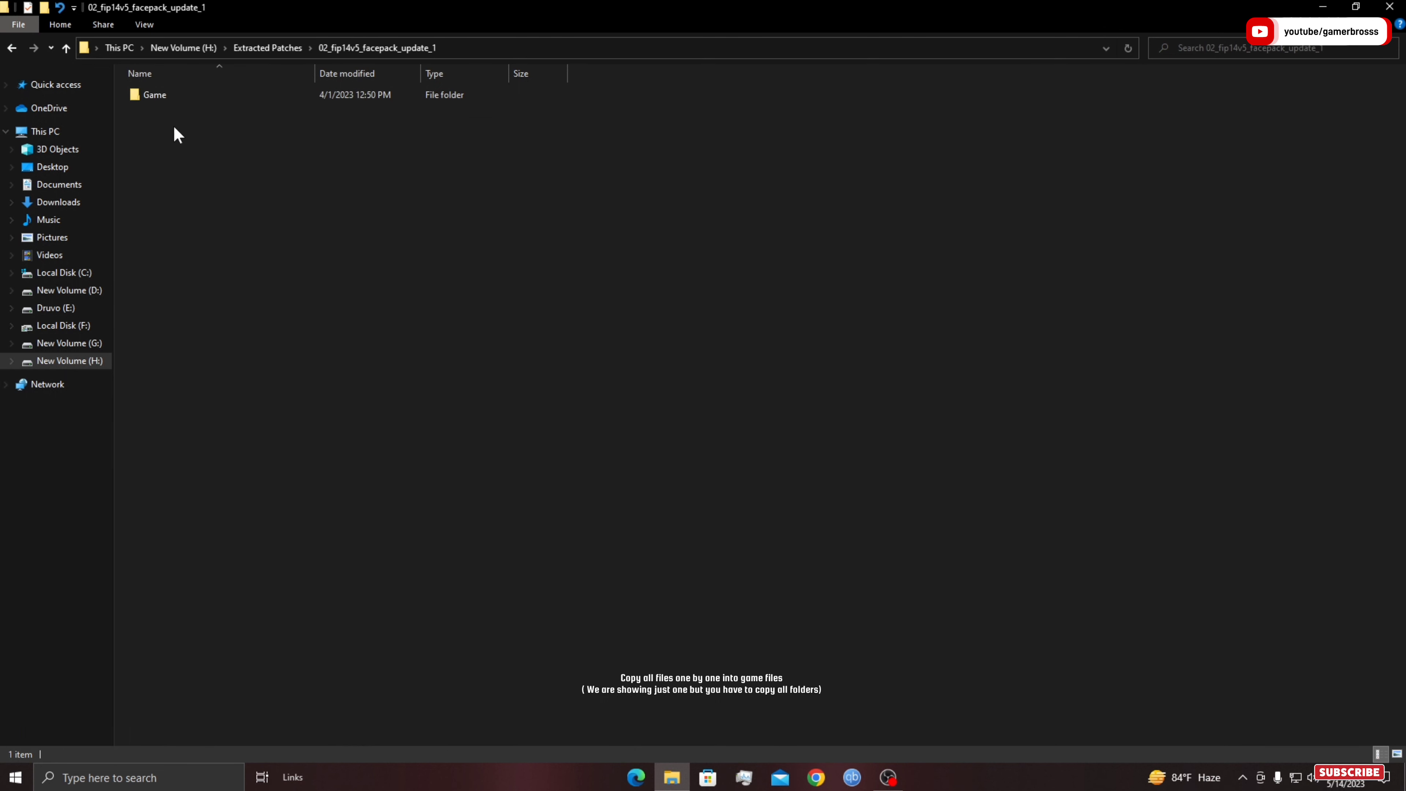
pyautogui.click(8, 50)
# - Place the Game folder from 01_fip14v5_facepack on the clipboard, first as a copy and finally as a cut, and minimize the window
pyautogui.doubleClick(190, 98)
pyautogui.rightClick(191, 99)
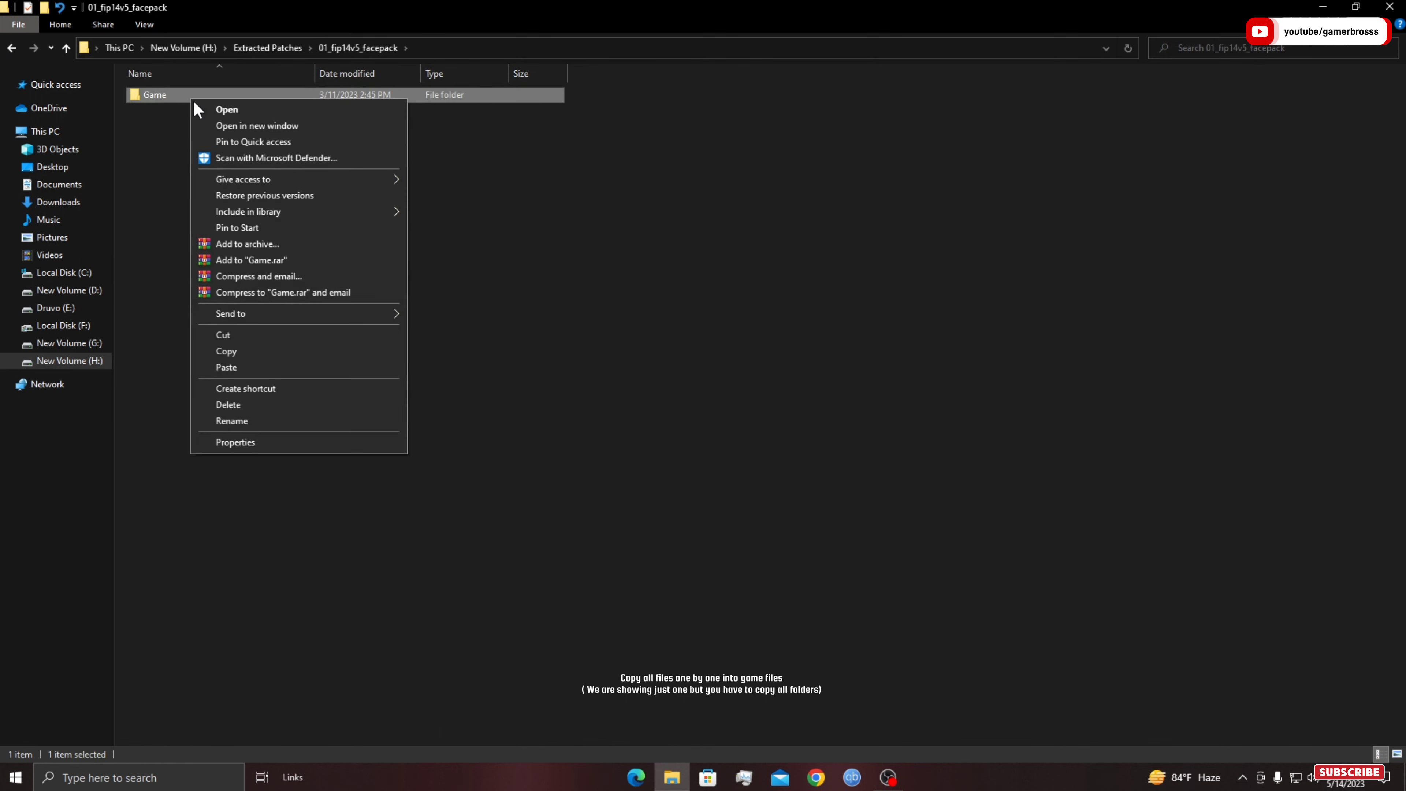
pyautogui.click(232, 351)
pyautogui.rightClick(533, 98)
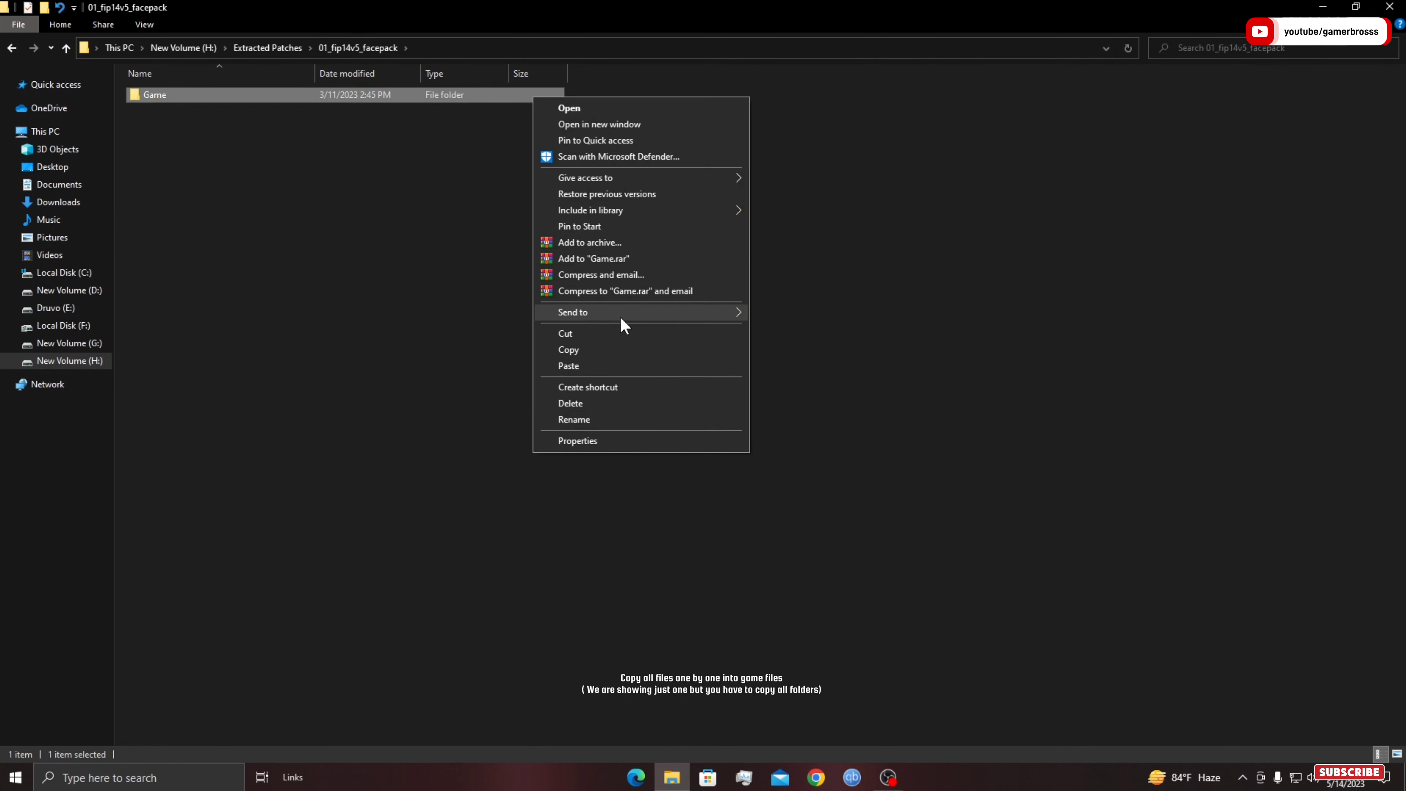
pyautogui.click(629, 332)
pyautogui.click(1322, 7)
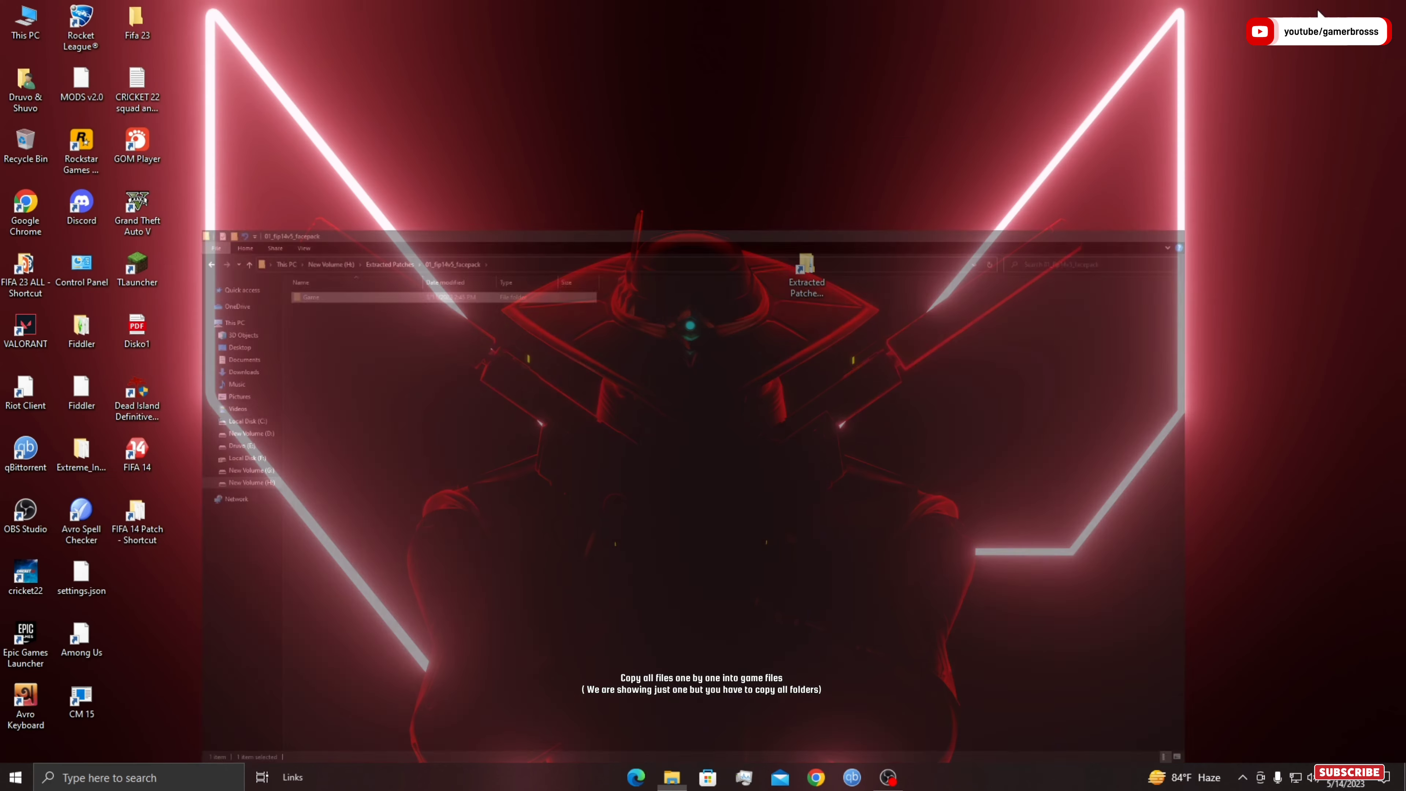
# - Open the FIFA 14 desktop shortcut's file location, go up to the main FIFA 14 folder and paste the Game folder there
pyautogui.rightClick(133, 460)
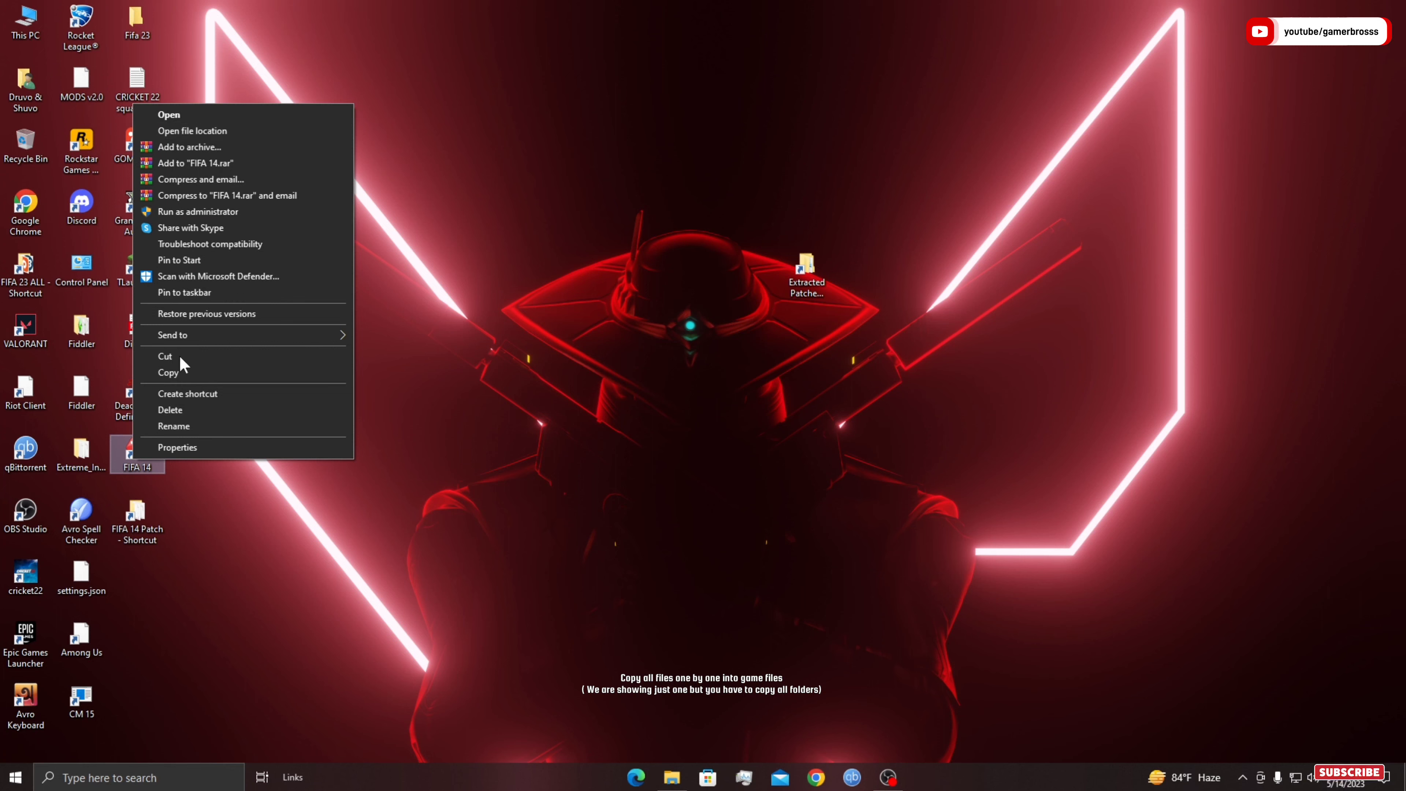
pyautogui.click(180, 475)
pyautogui.rightClick(136, 451)
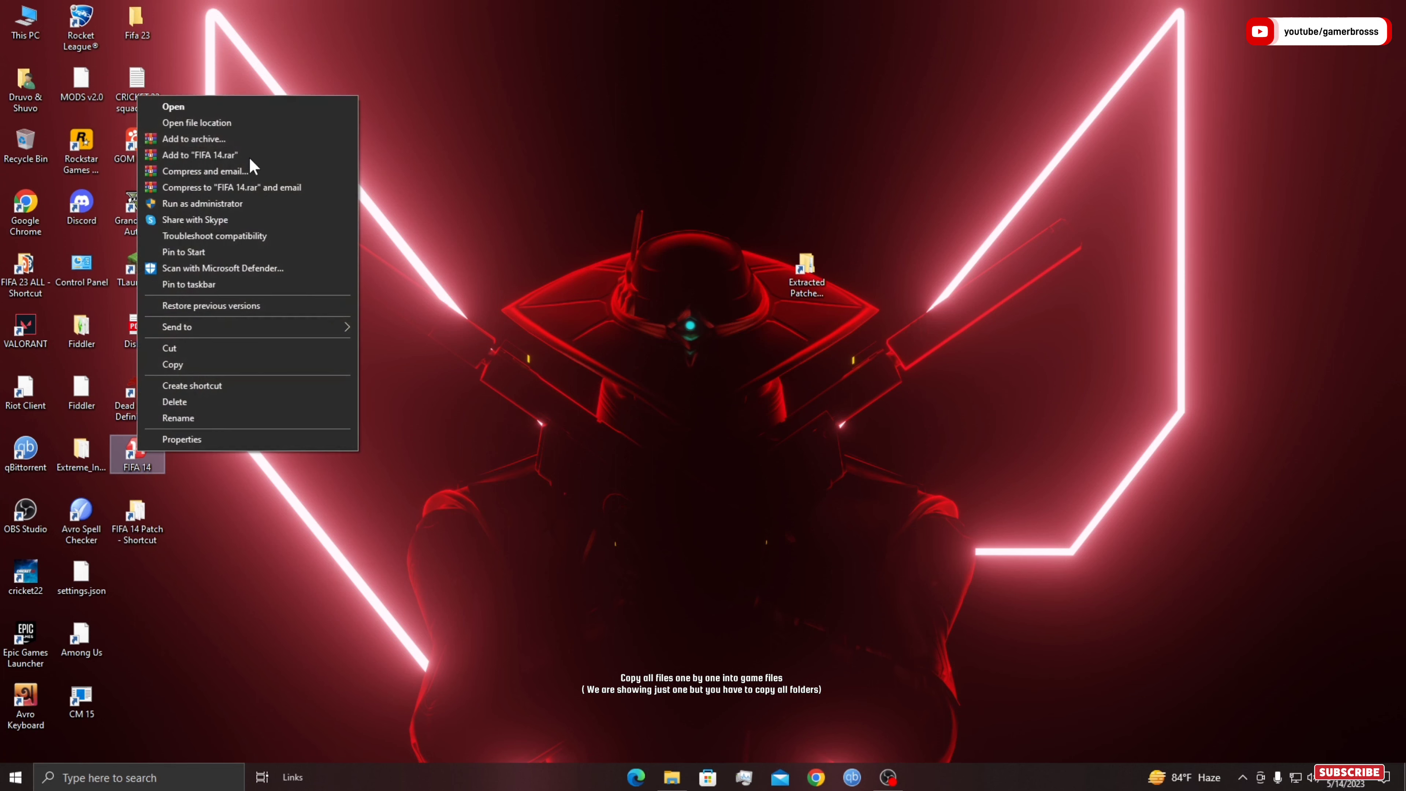
pyautogui.click(248, 128)
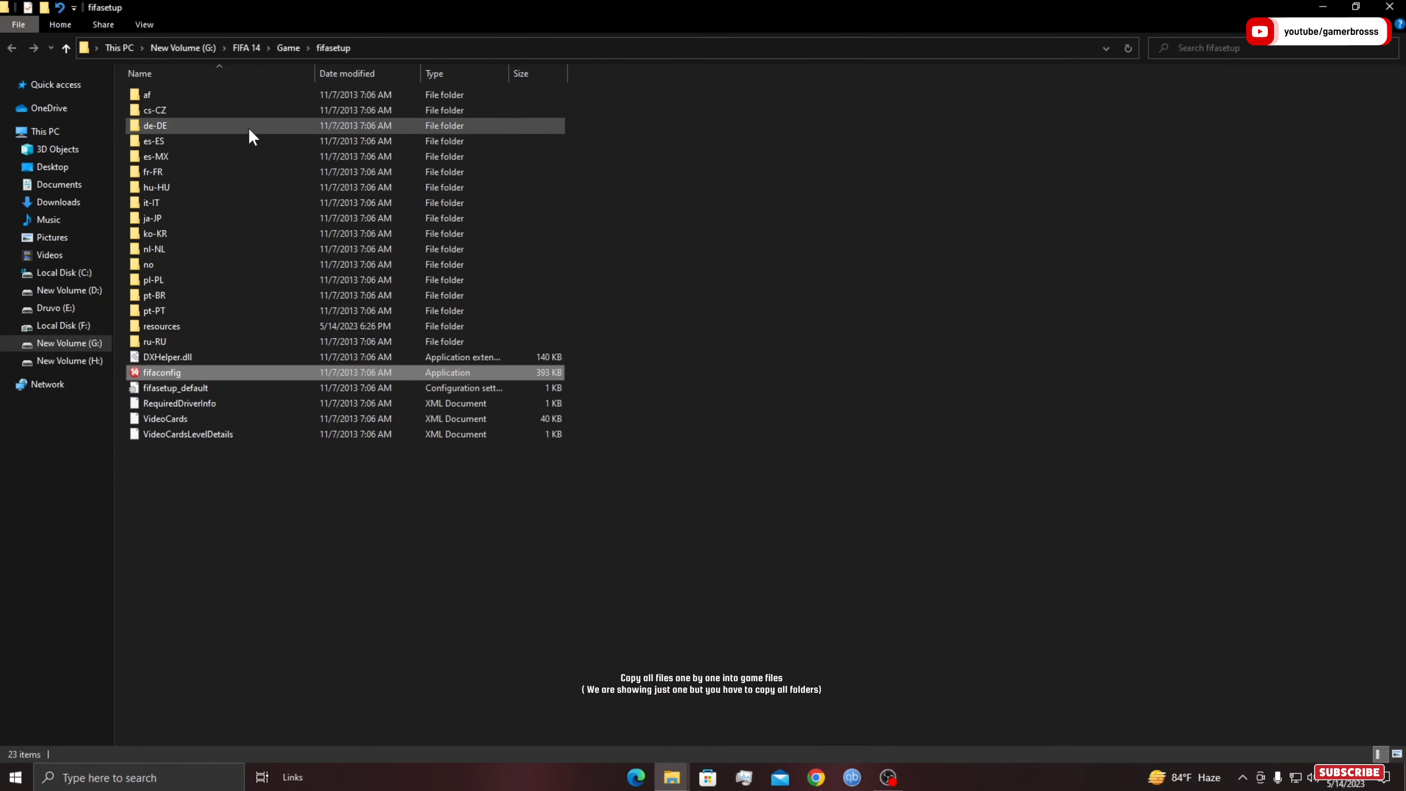
pyautogui.click(67, 49)
pyautogui.click(67, 48)
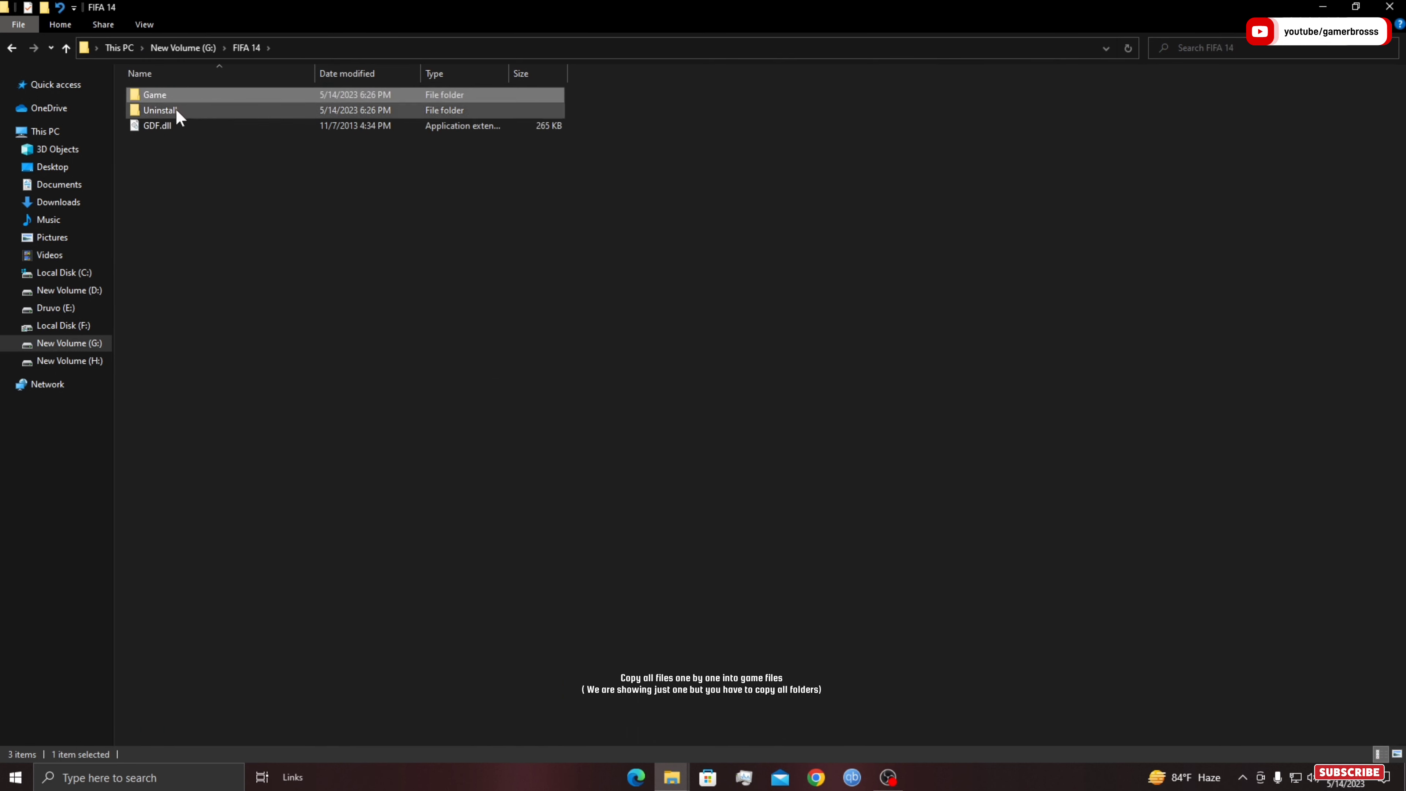
pyautogui.rightClick(310, 232)
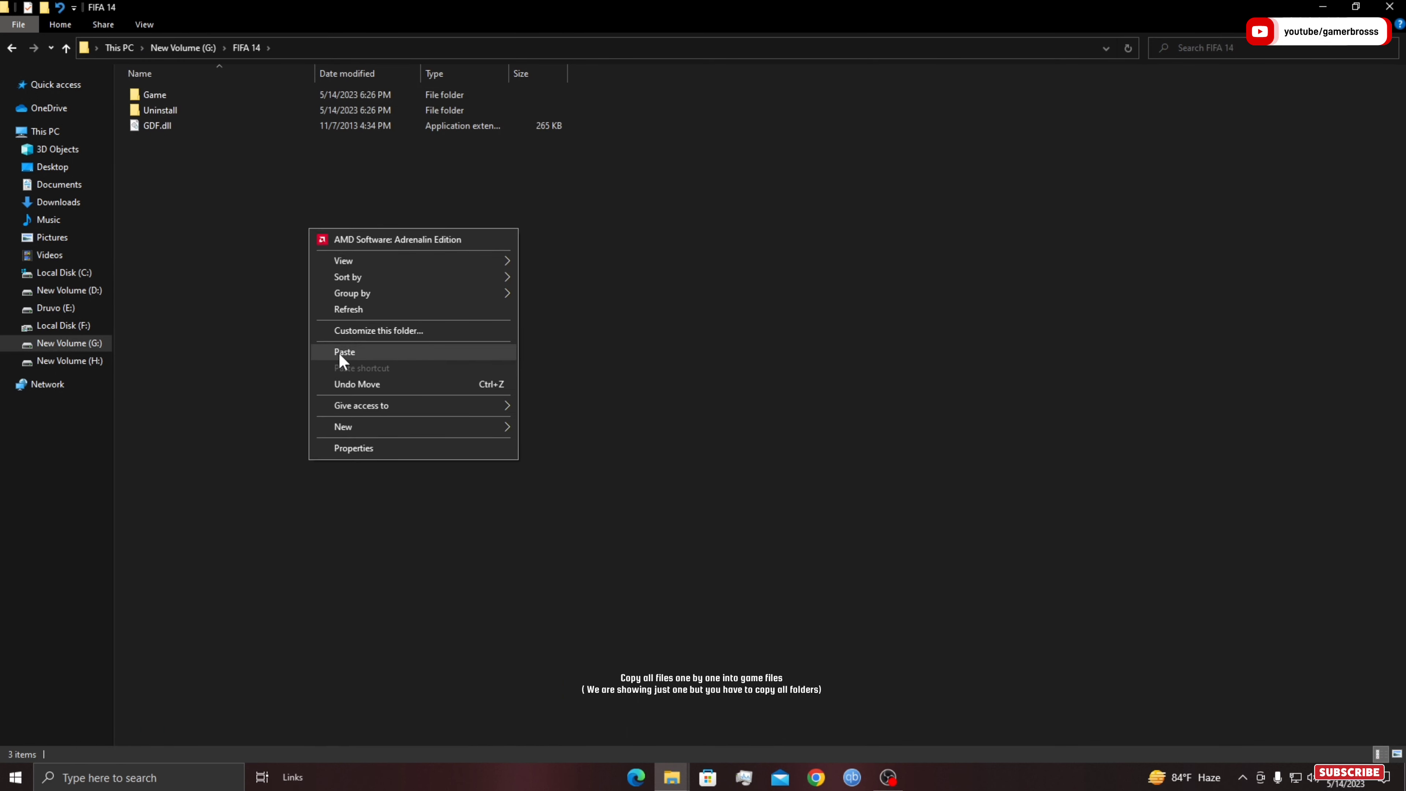
pyautogui.click(353, 353)
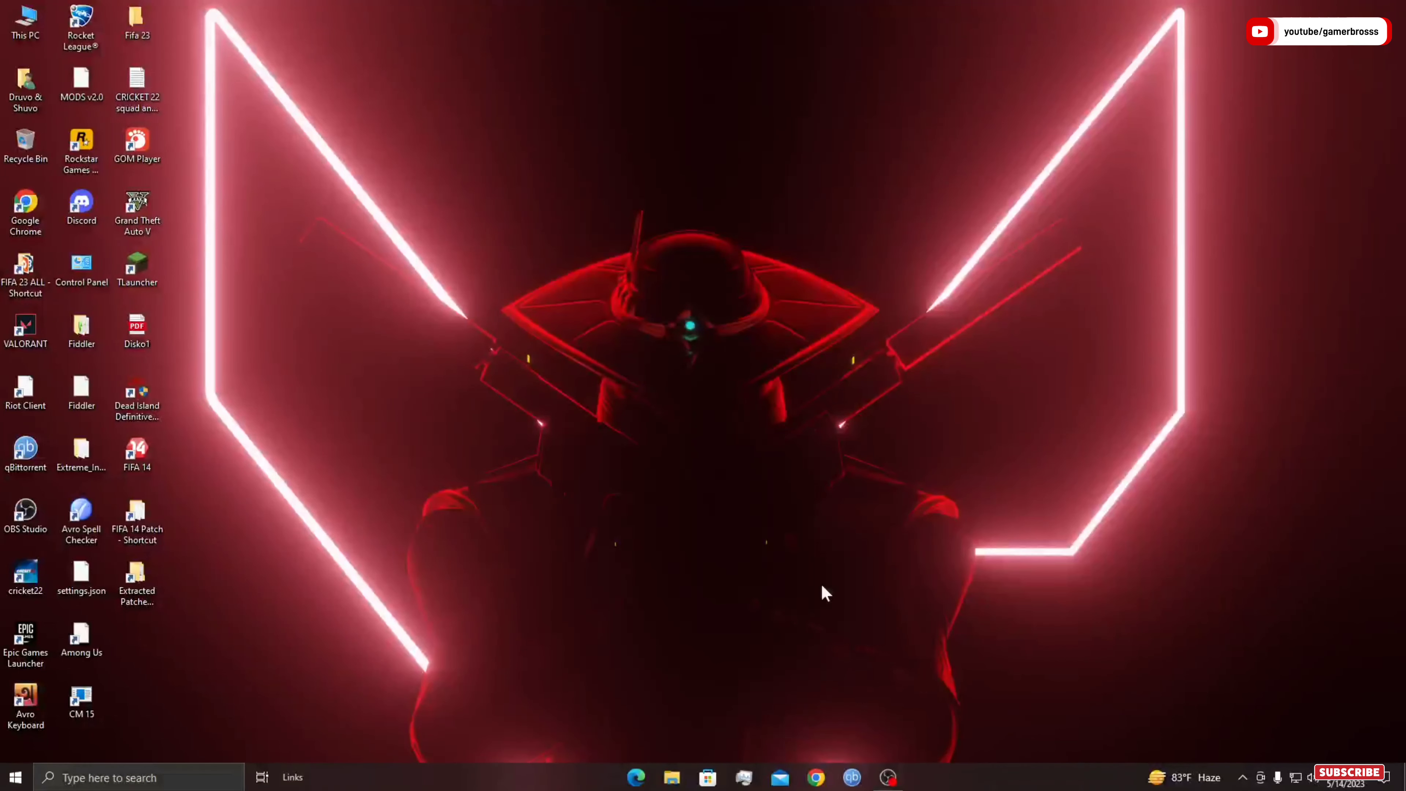
pyautogui.rightClick(577, 541)
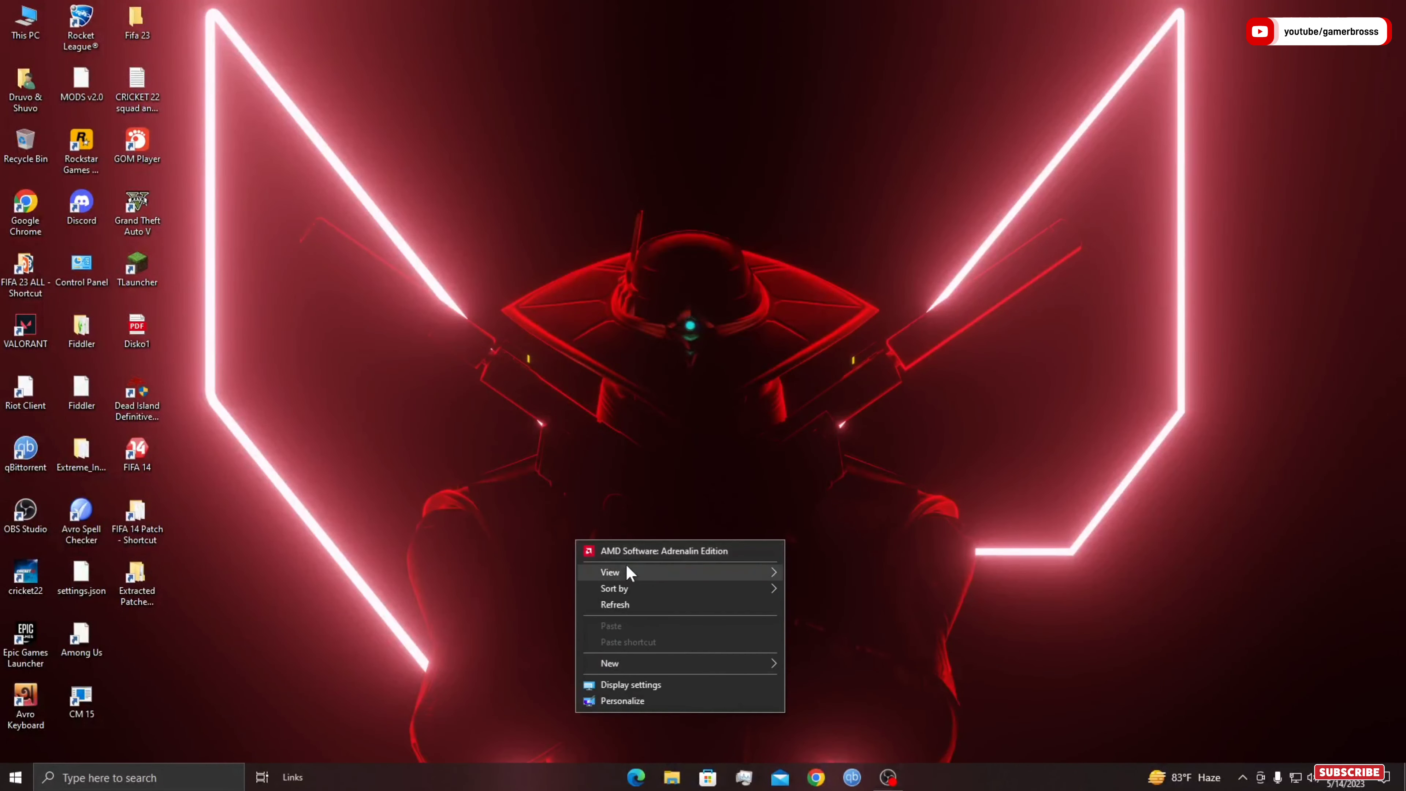
pyautogui.click(614, 609)
pyautogui.rightClick(389, 540)
pyautogui.click(443, 609)
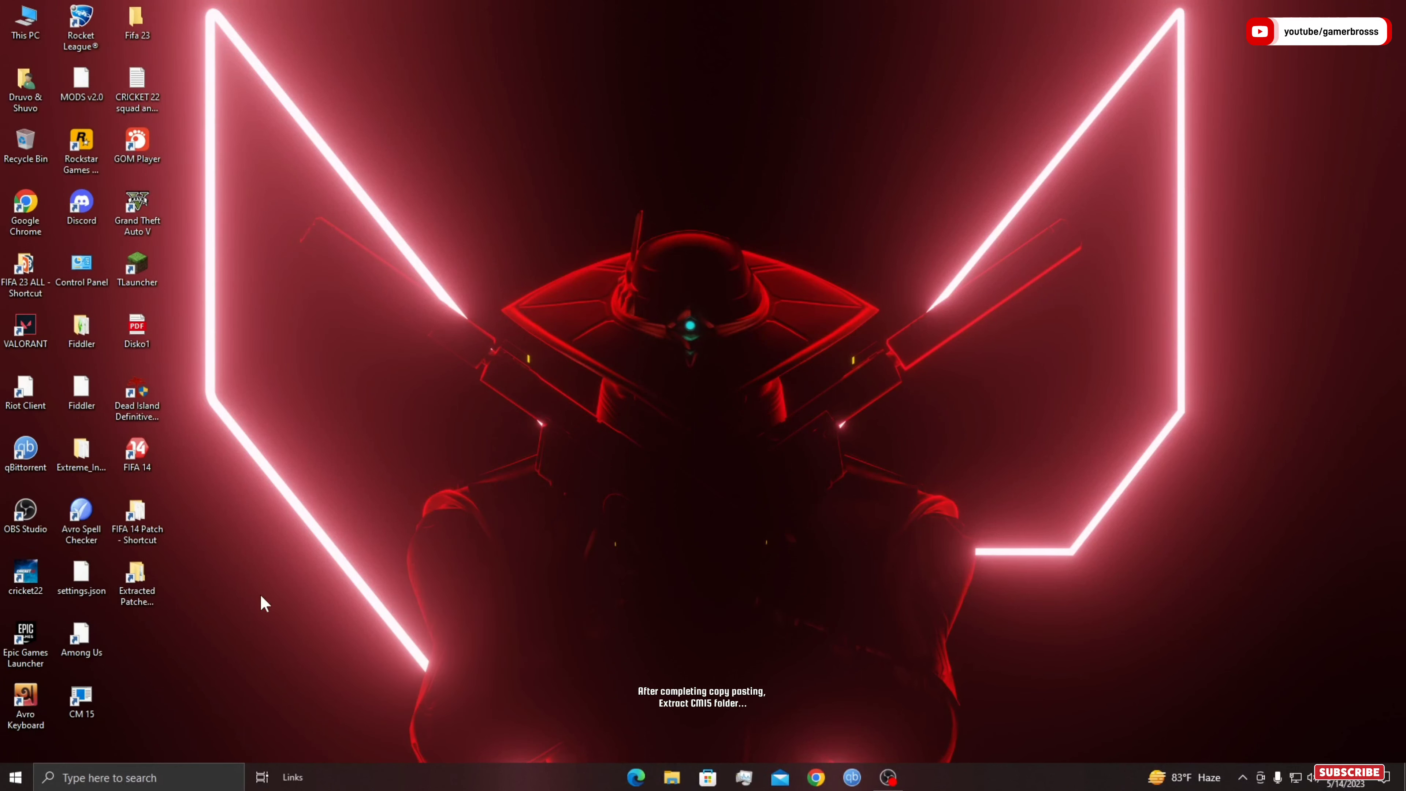
# - Open the FIFA 14 shortcut's file location in a maximized window, look through the Game folder and go up to the main FIFA 14 folder
pyautogui.rightClick(139, 459)
pyautogui.click(215, 135)
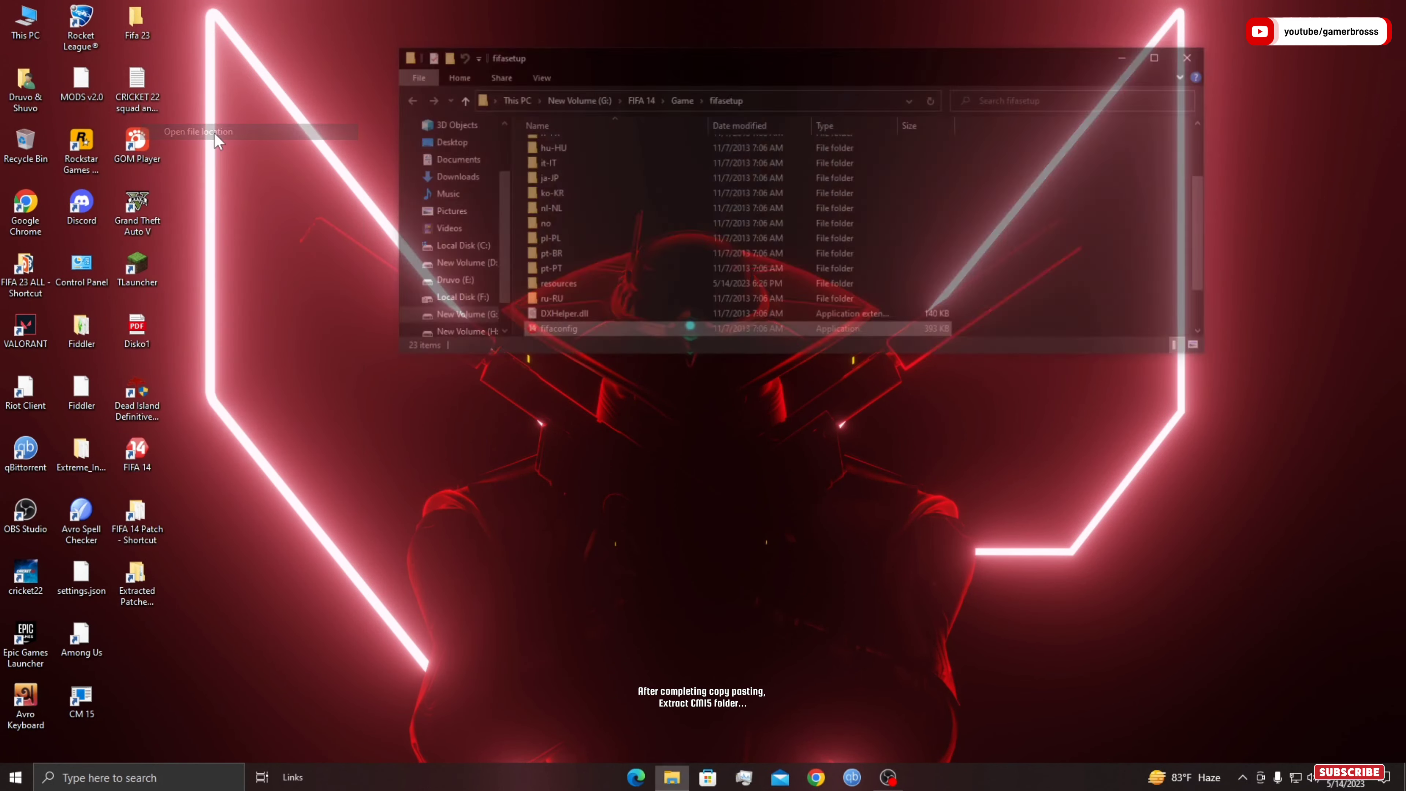
pyautogui.click(1149, 60)
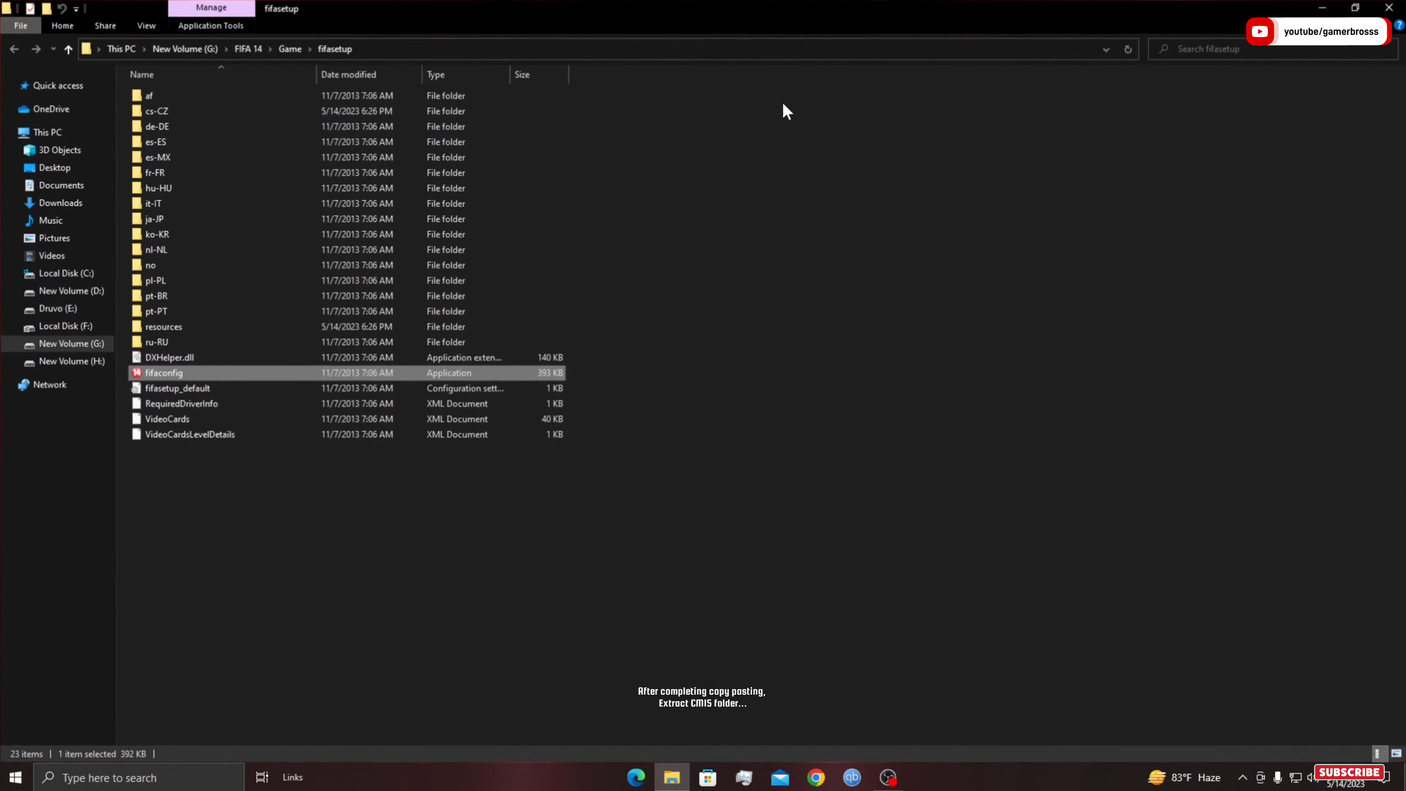
pyautogui.click(66, 49)
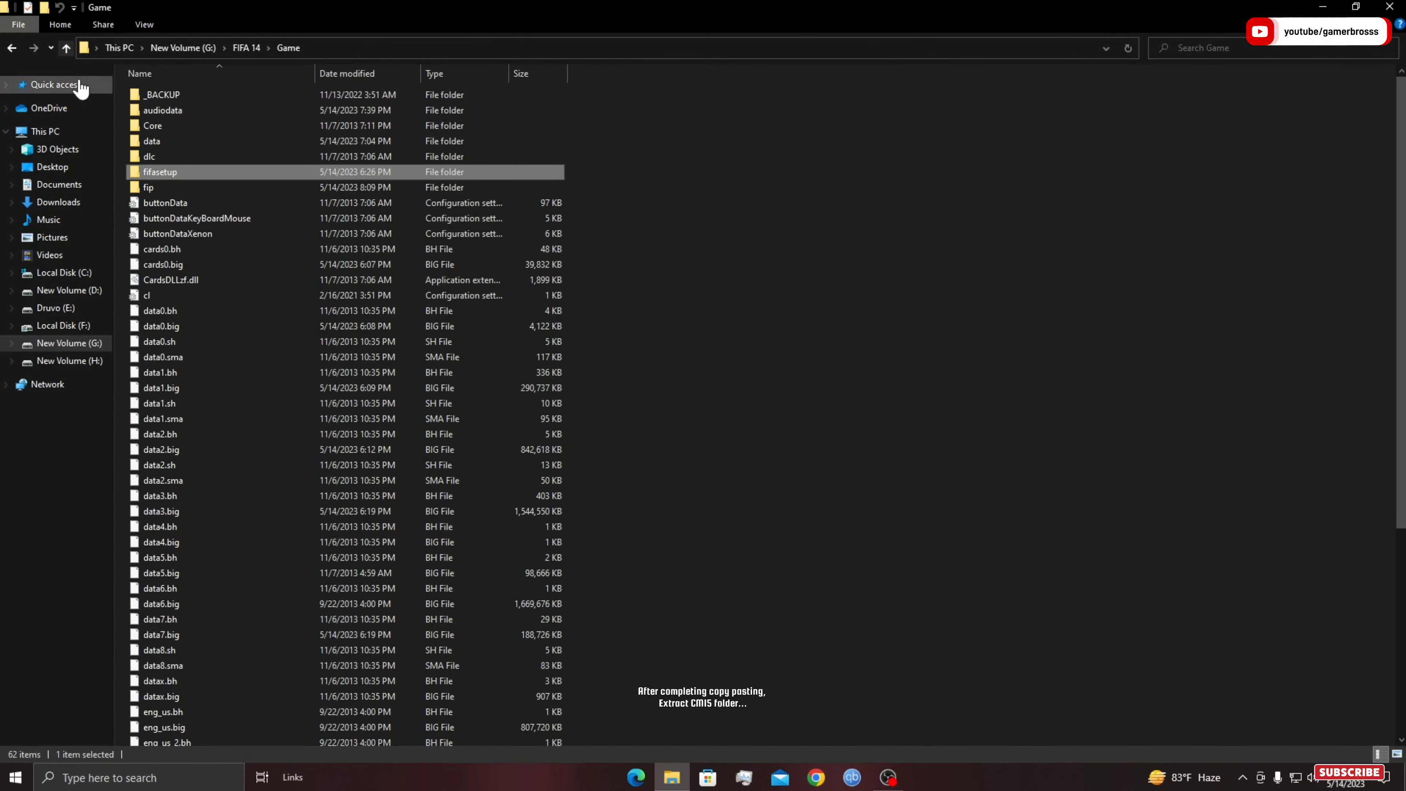
pyautogui.scroll(-7, 157, 452)
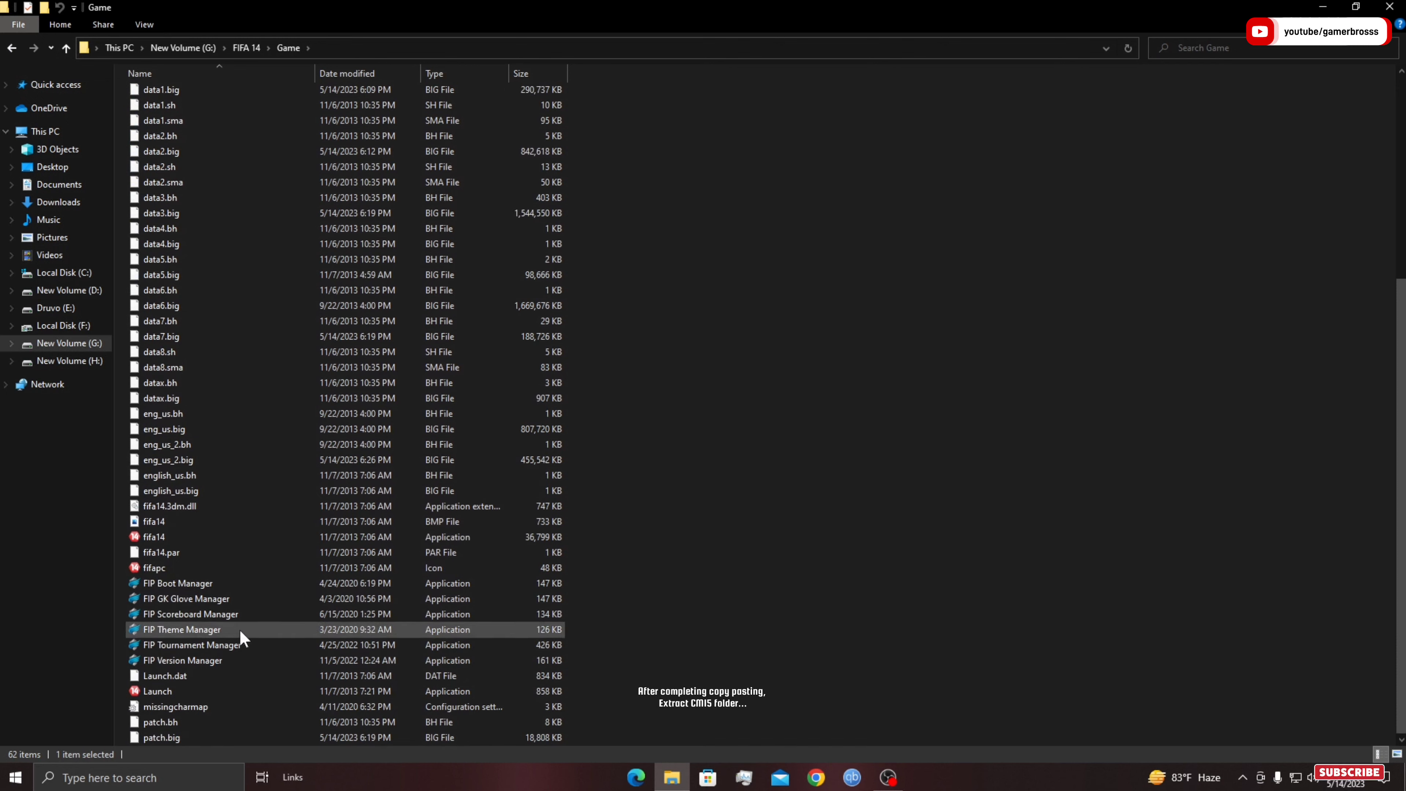
pyautogui.click(66, 48)
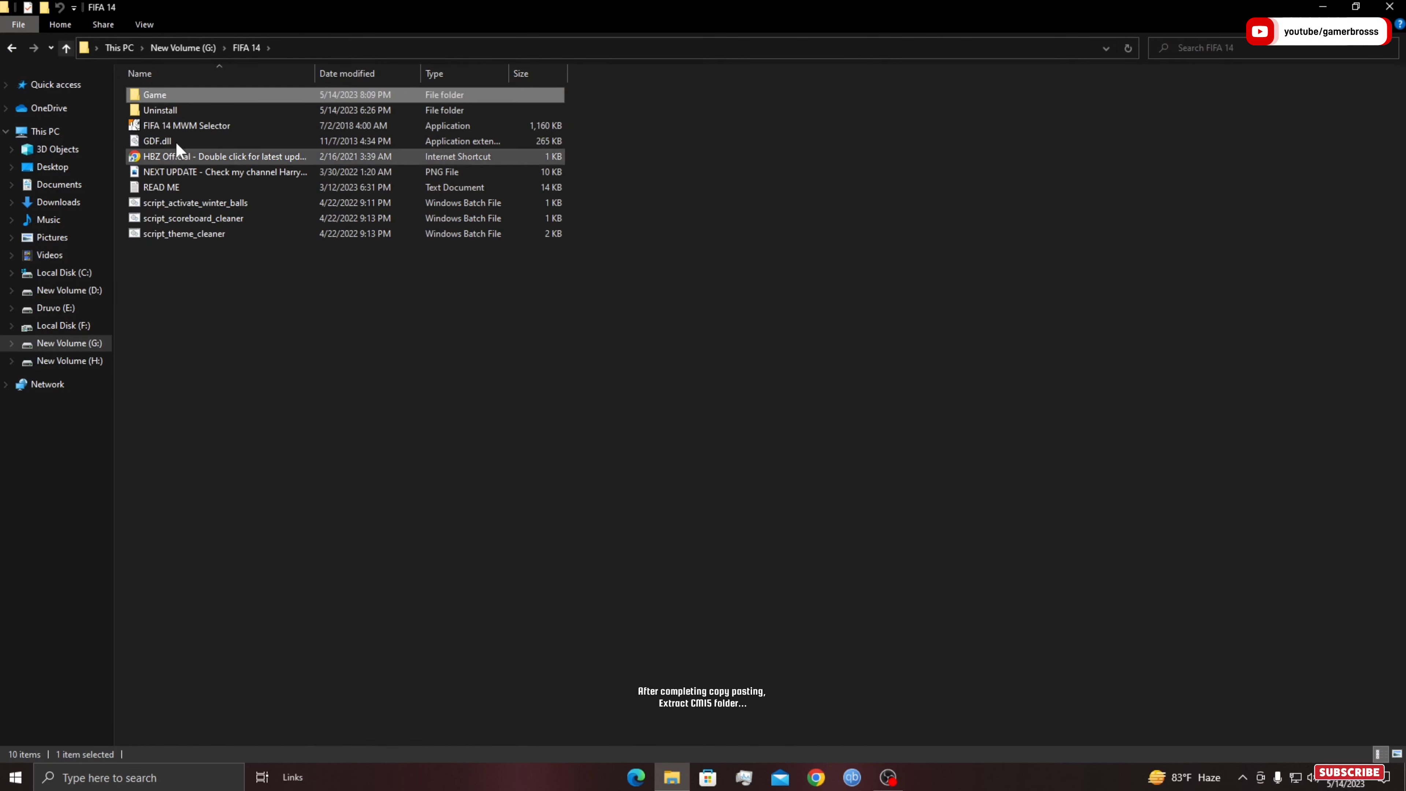
# - Extract the CM15 FIP UPDATE archive from the FIFA 14 Patch folder into G:\FIFA 14
pyautogui.click(1305, 194)
pyautogui.click(1389, 6)
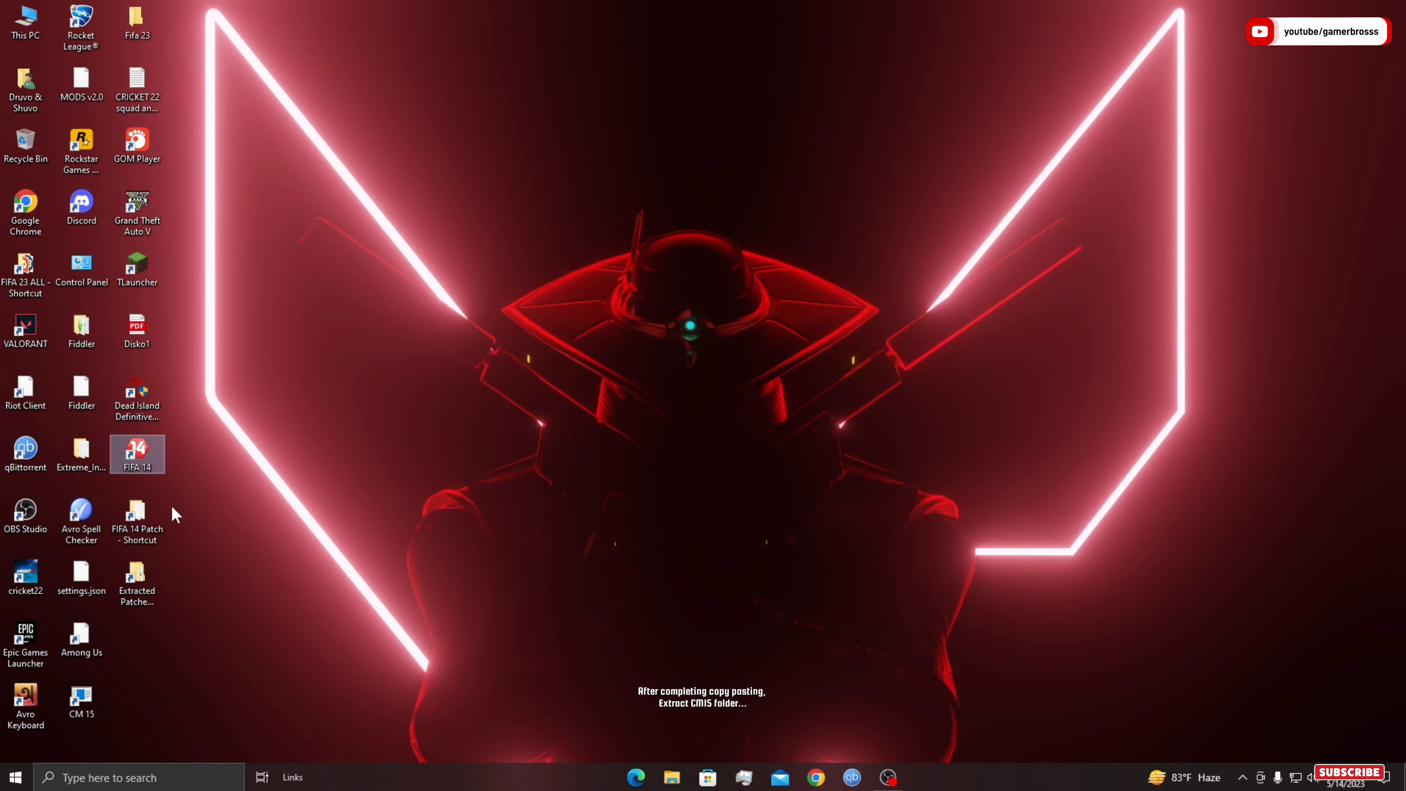
pyautogui.doubleClick(154, 539)
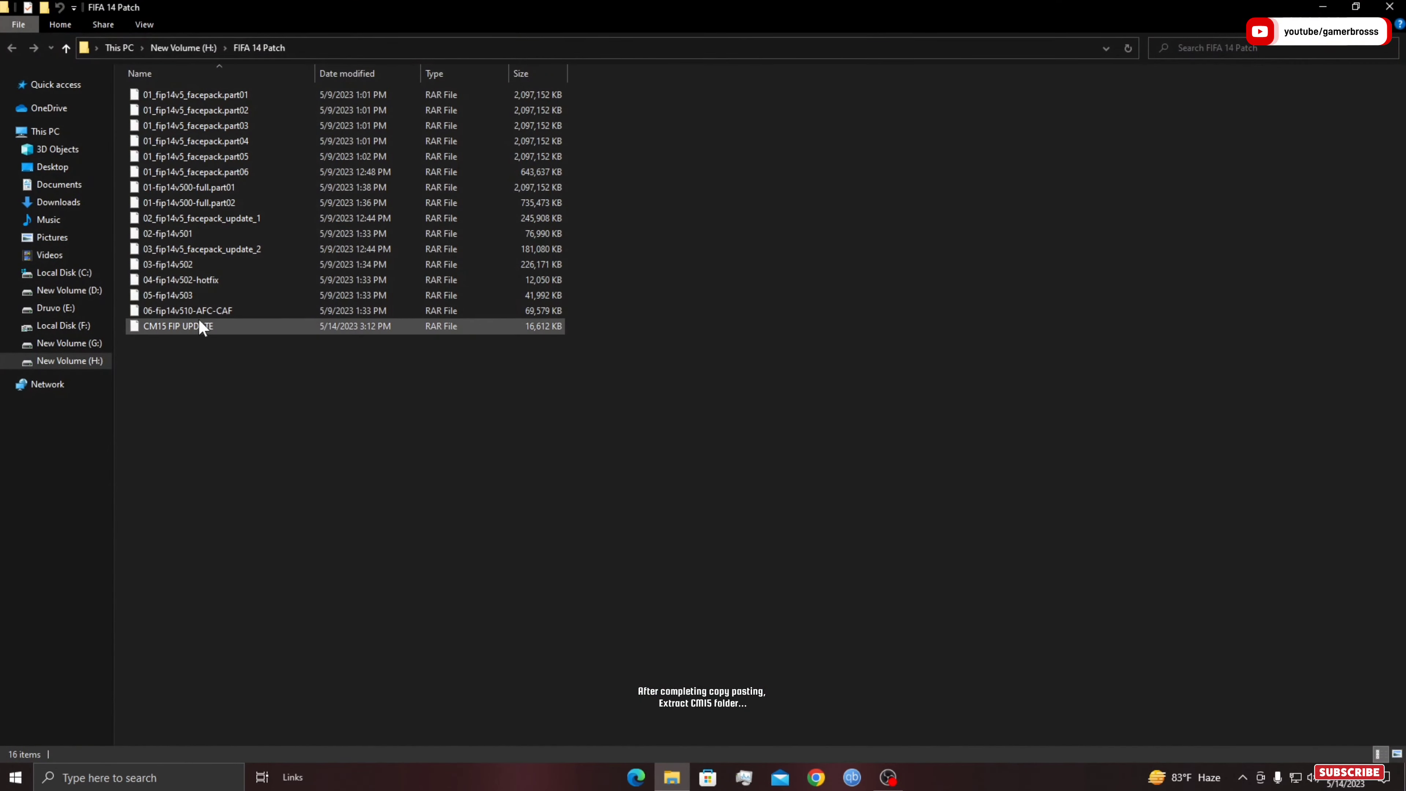
pyautogui.rightClick(219, 325)
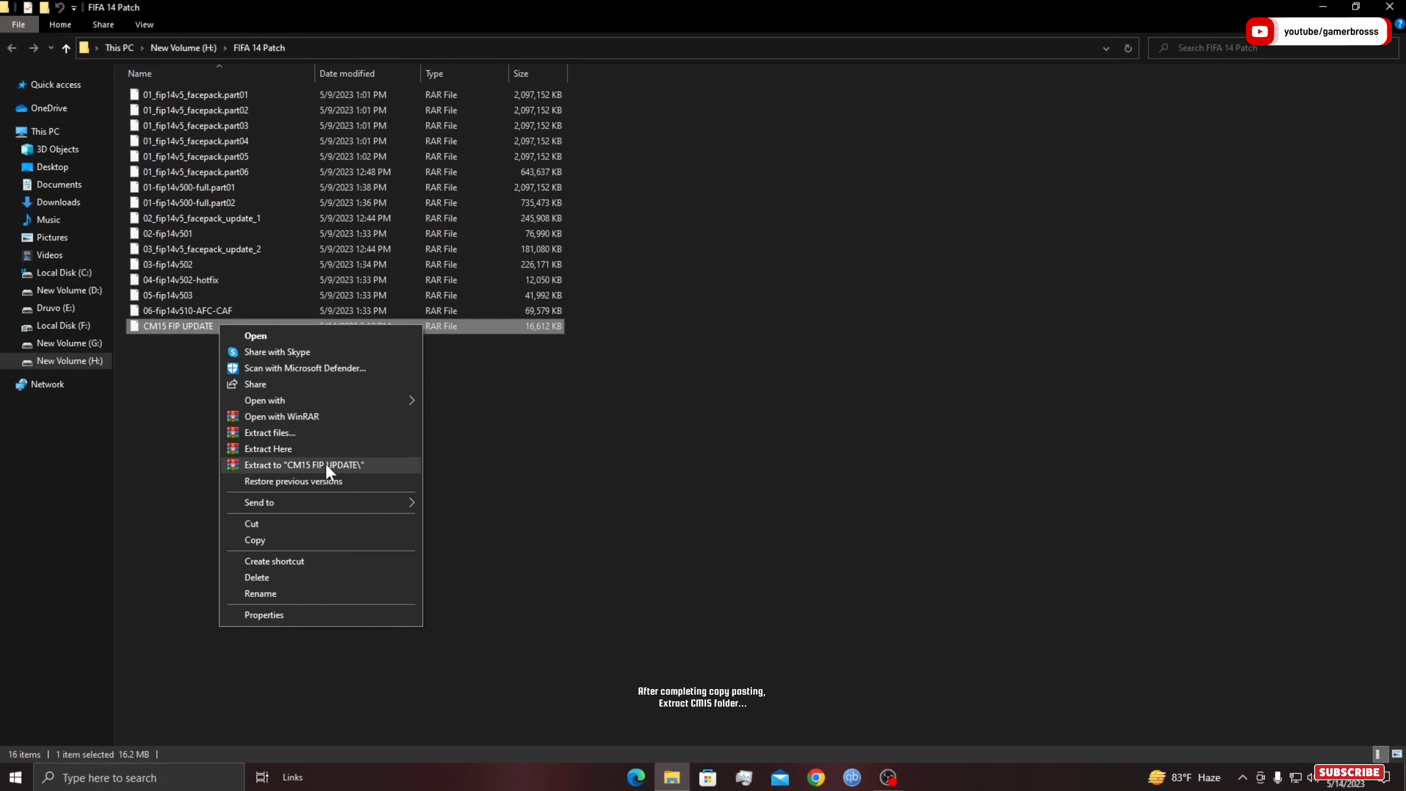
pyautogui.click(312, 447)
pyautogui.click(775, 493)
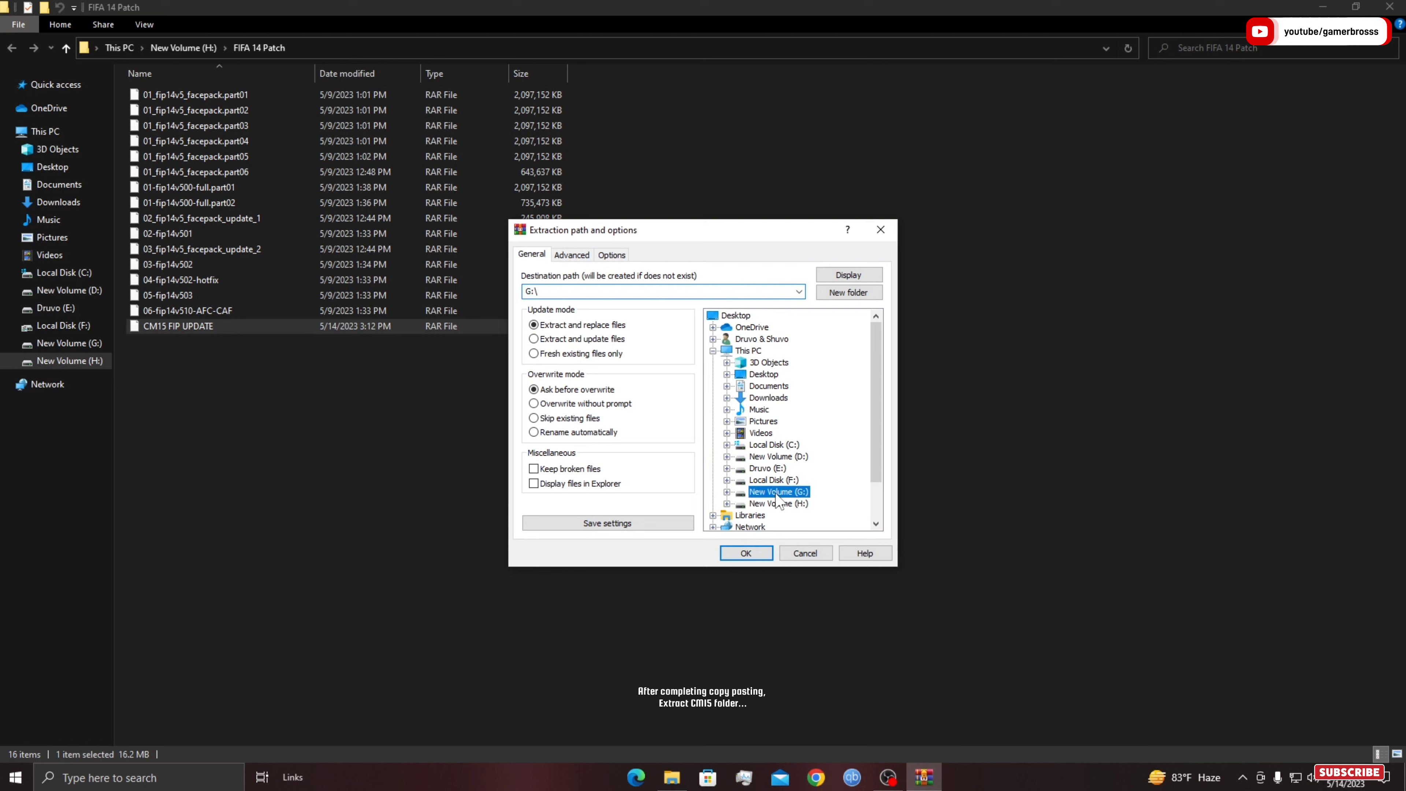
pyautogui.click(726, 491)
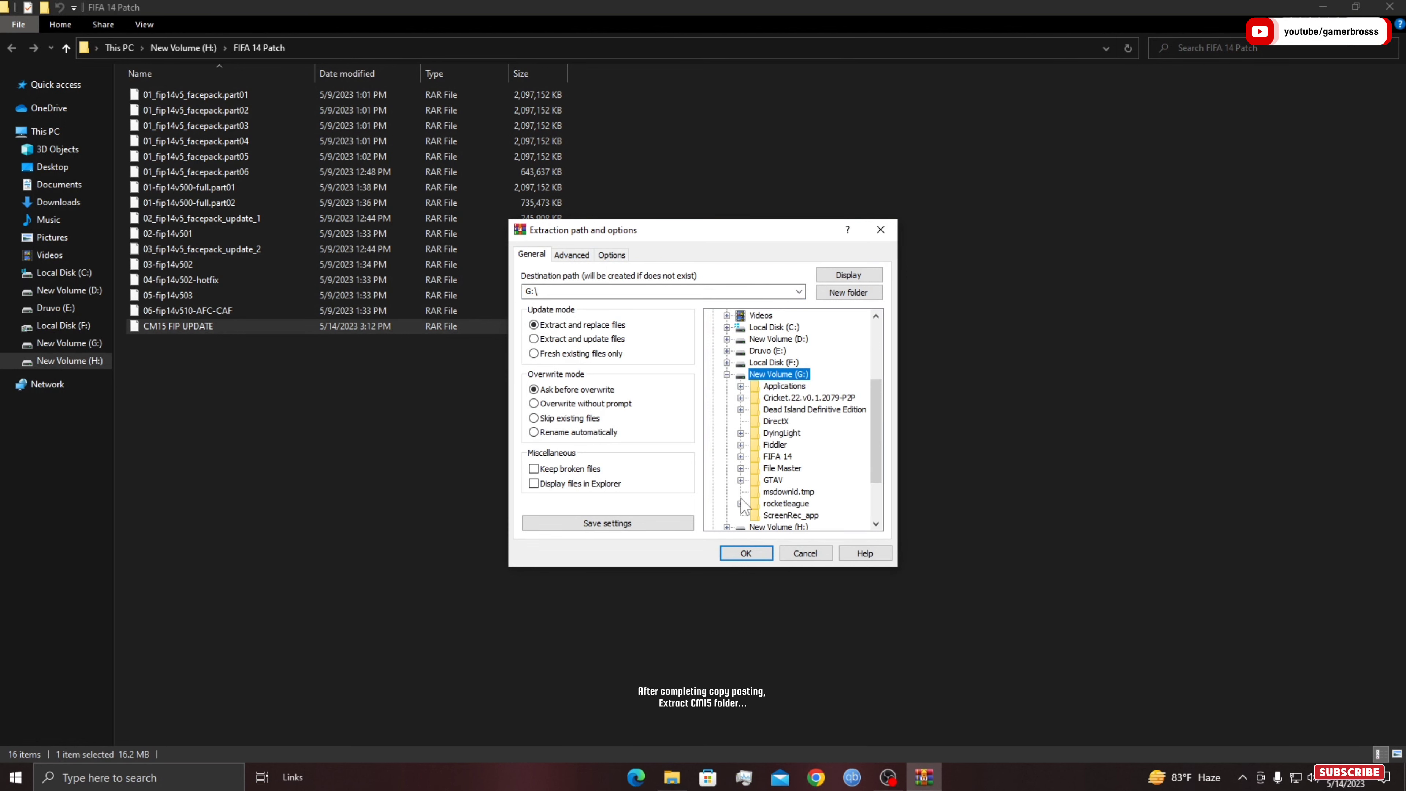
pyautogui.click(777, 456)
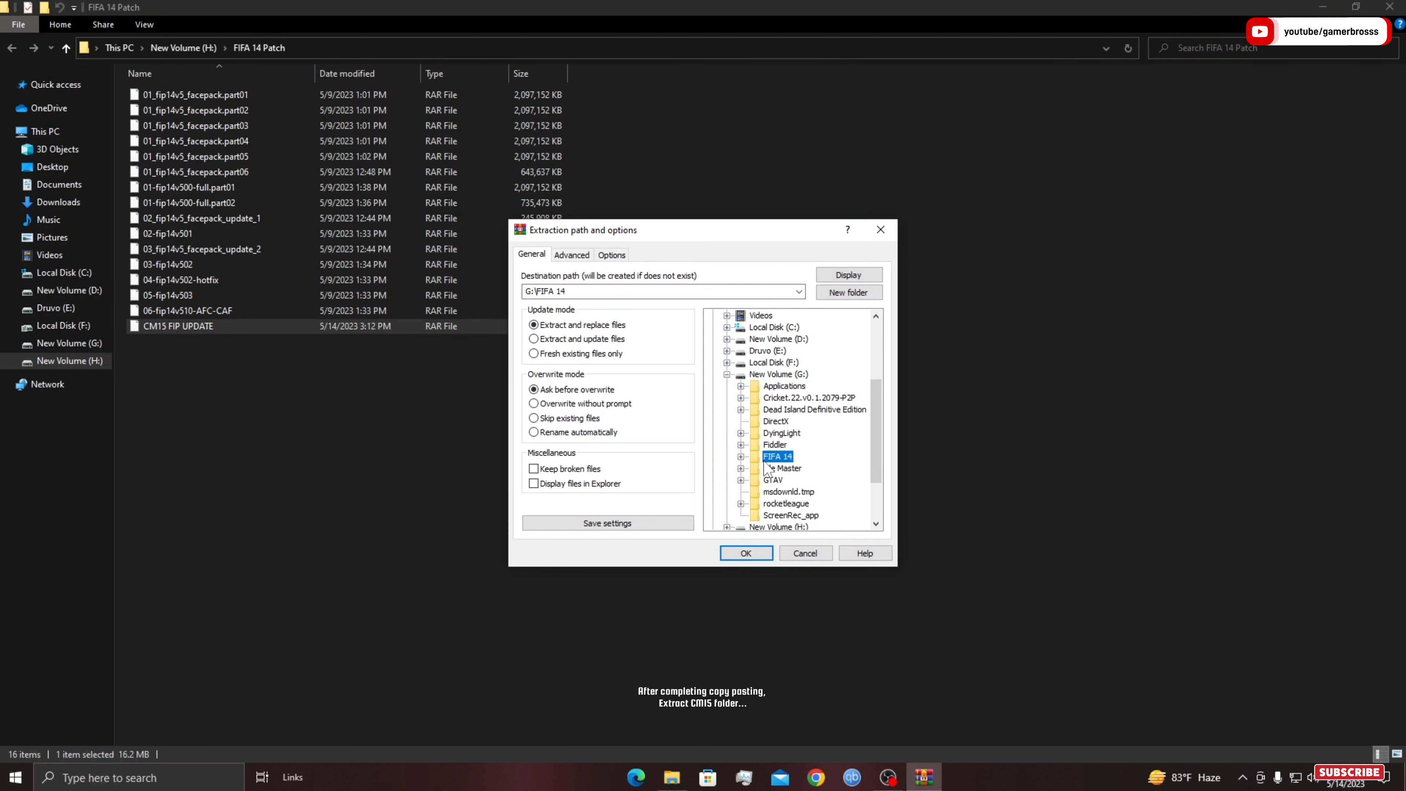
pyautogui.click(752, 554)
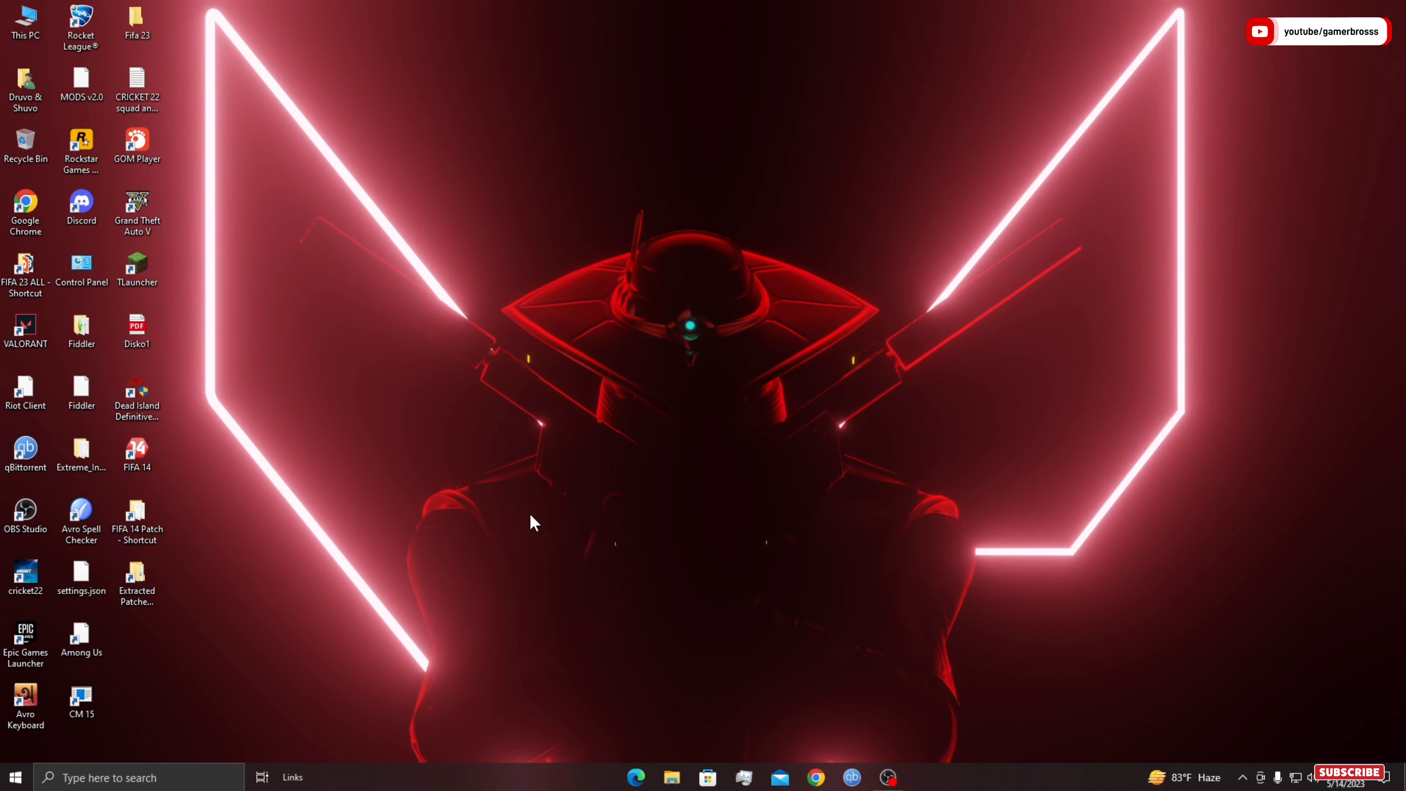
# - Refresh the desktop, open the FIFA 14 shortcut's file location and go up to the main FIFA 14 folder
pyautogui.rightClick(531, 522)
pyautogui.click(556, 580)
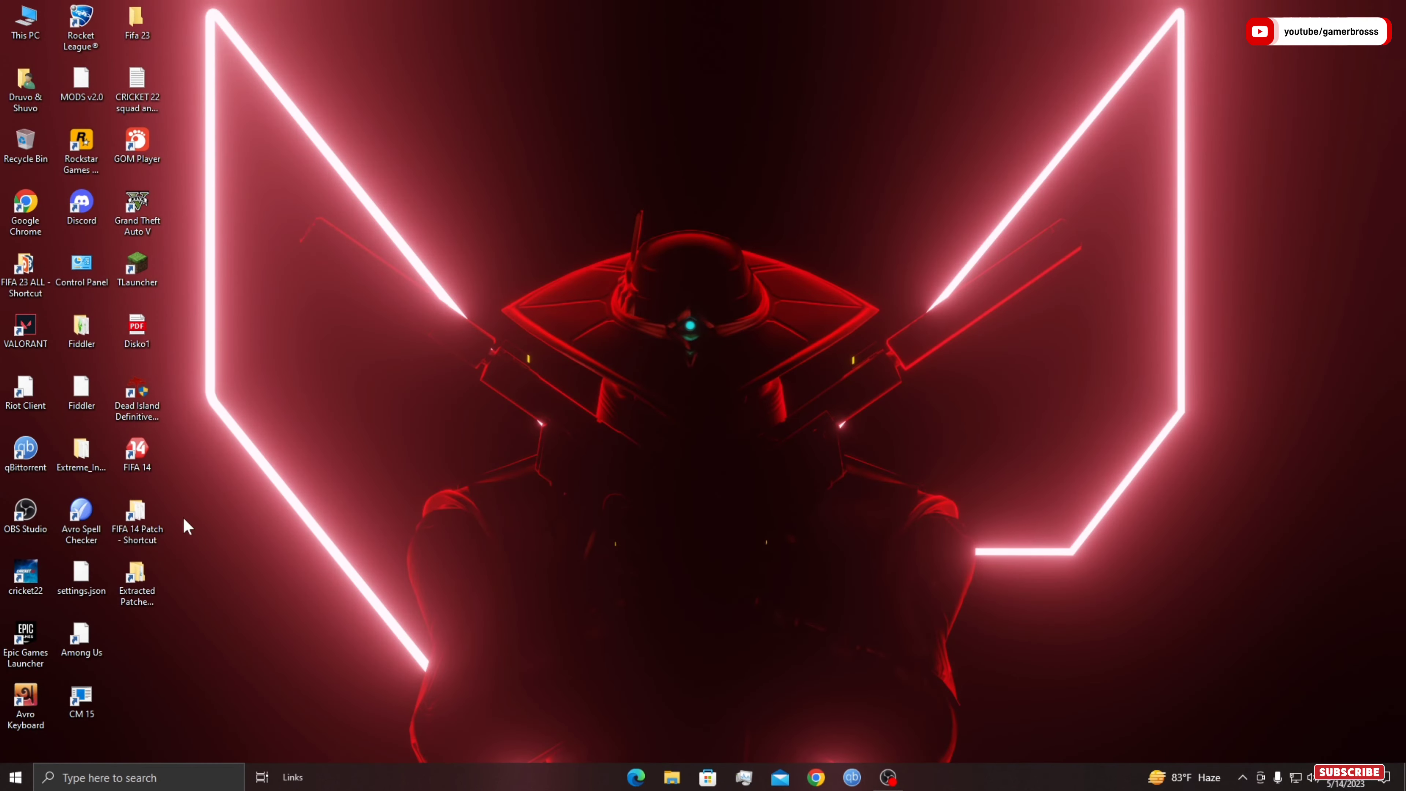
pyautogui.rightClick(150, 476)
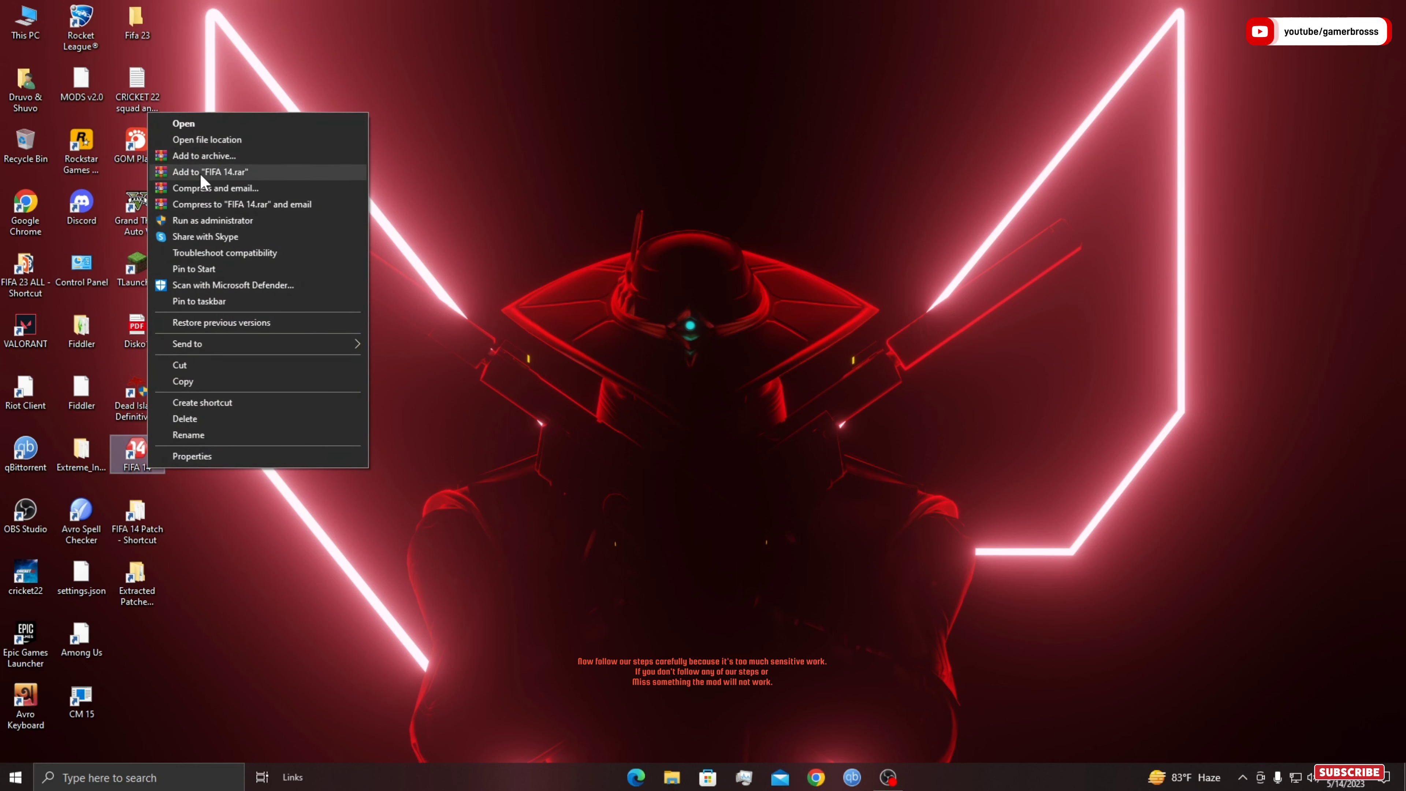
pyautogui.click(200, 140)
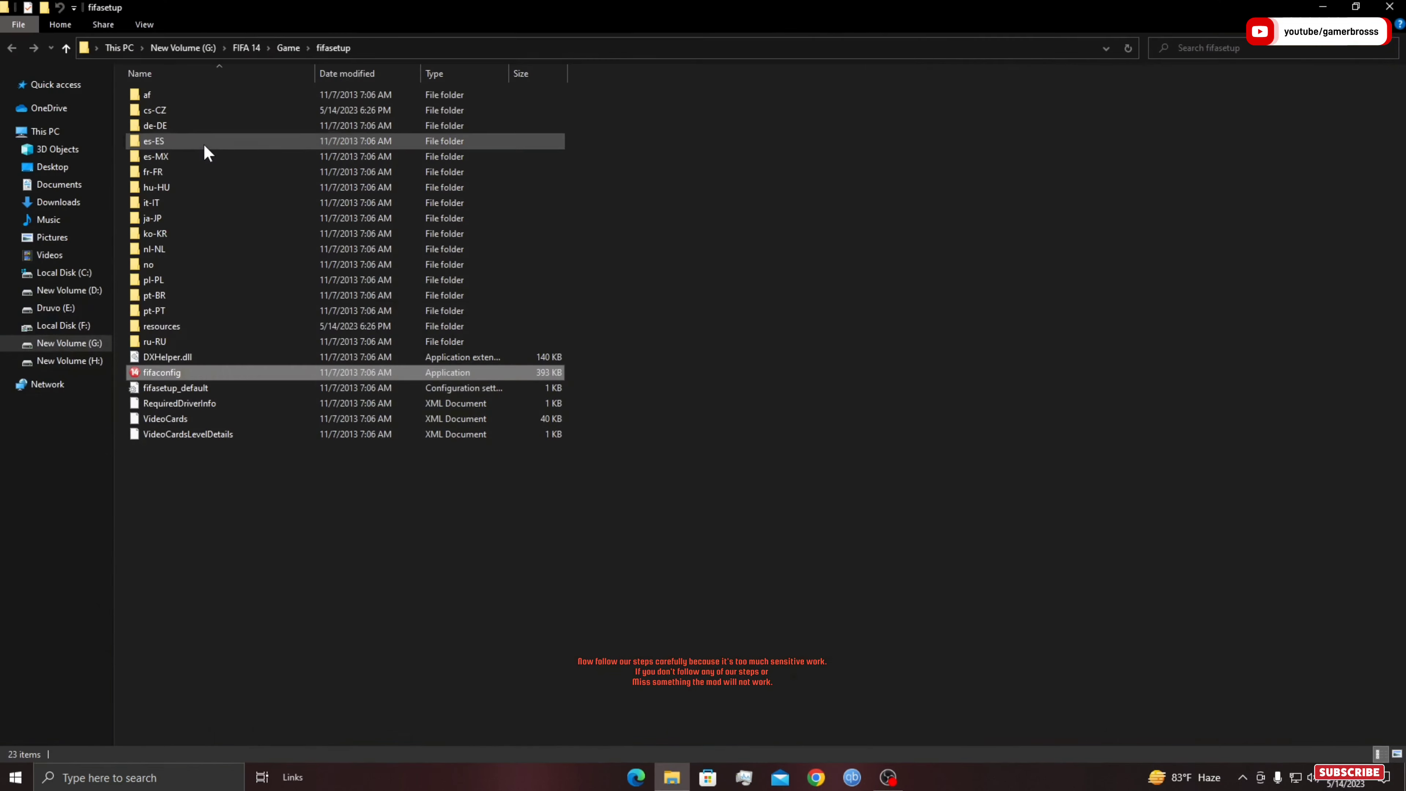
pyautogui.click(62, 47)
pyautogui.click(62, 48)
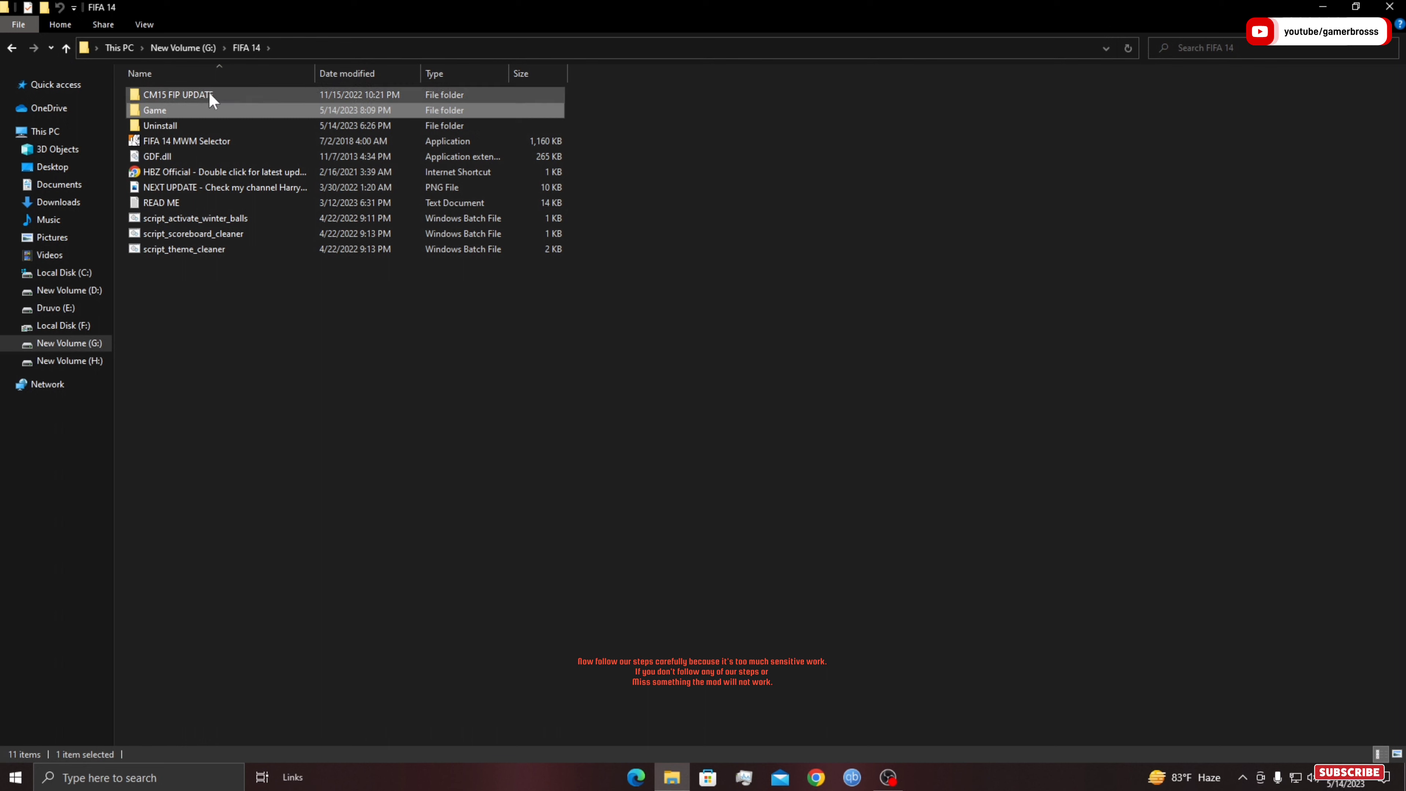
# - Look through the Creation Master 15 folder inside CM15 FIP UPDATE and return to the main FIFA 14 folder
pyautogui.doubleClick(156, 96)
pyautogui.doubleClick(176, 96)
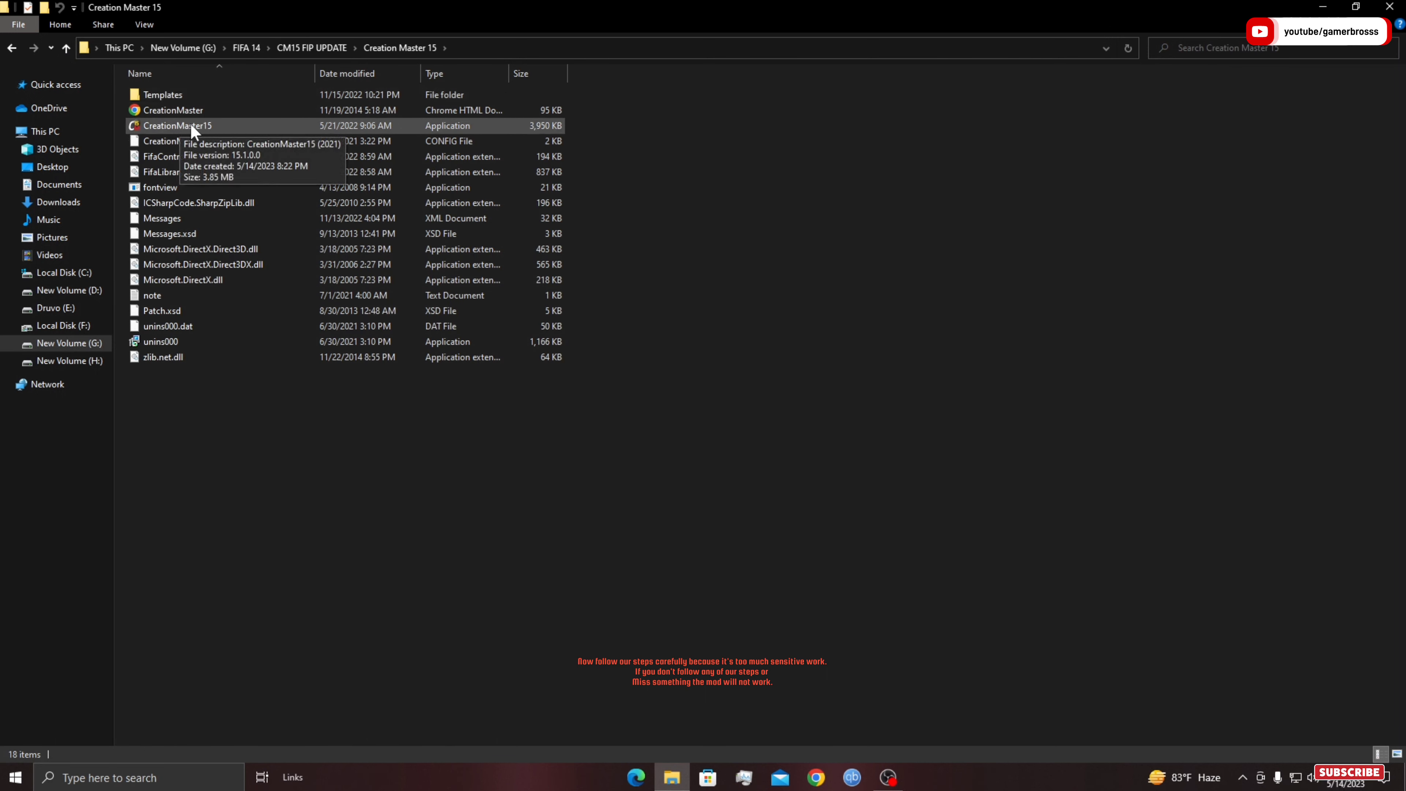
pyautogui.click(11, 48)
pyautogui.click(12, 47)
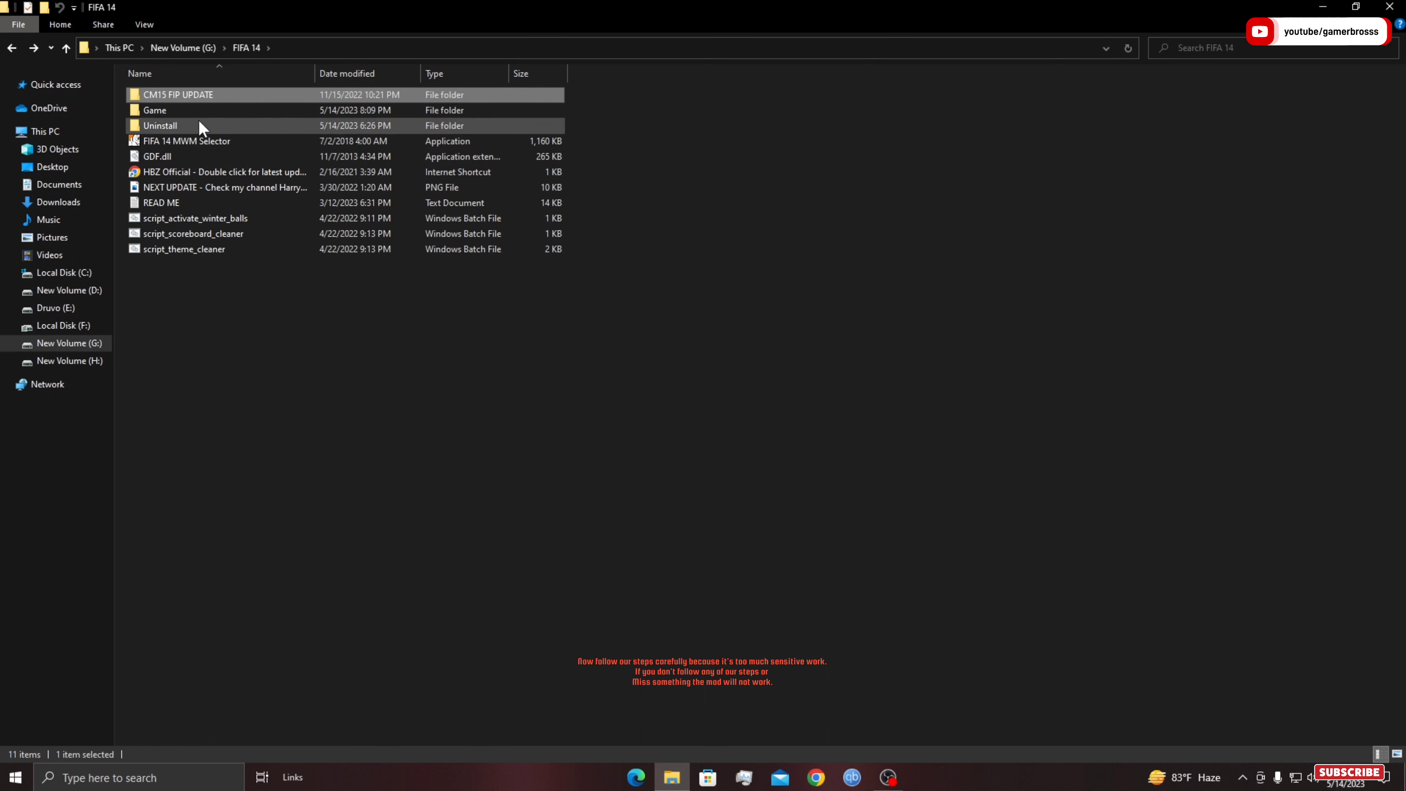
# - Run FIP Version Manager from the Game folder, install version FIP14 v5.03 ALP and close the manager
pyautogui.click(182, 109)
pyautogui.doubleClick(182, 109)
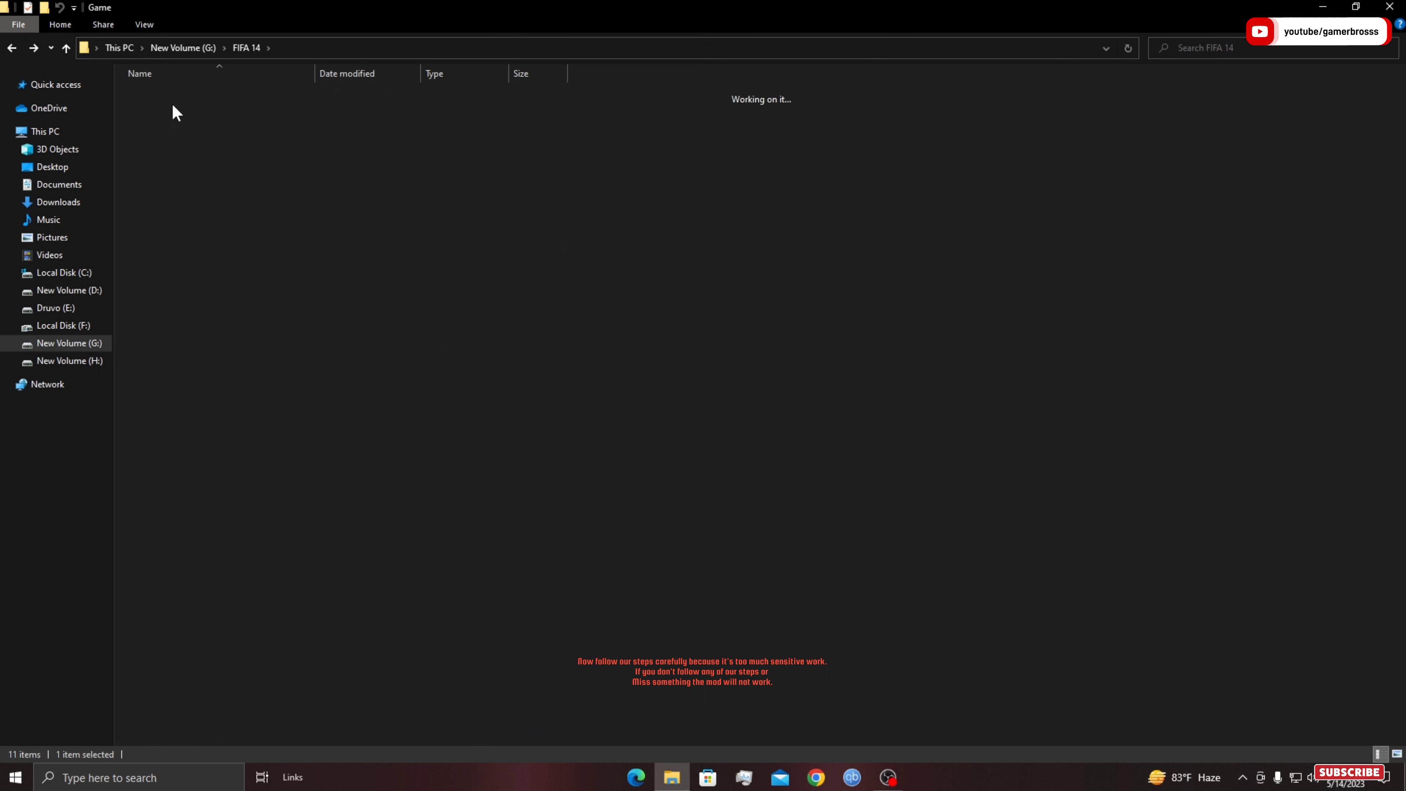
pyautogui.scroll(-5, 196, 524)
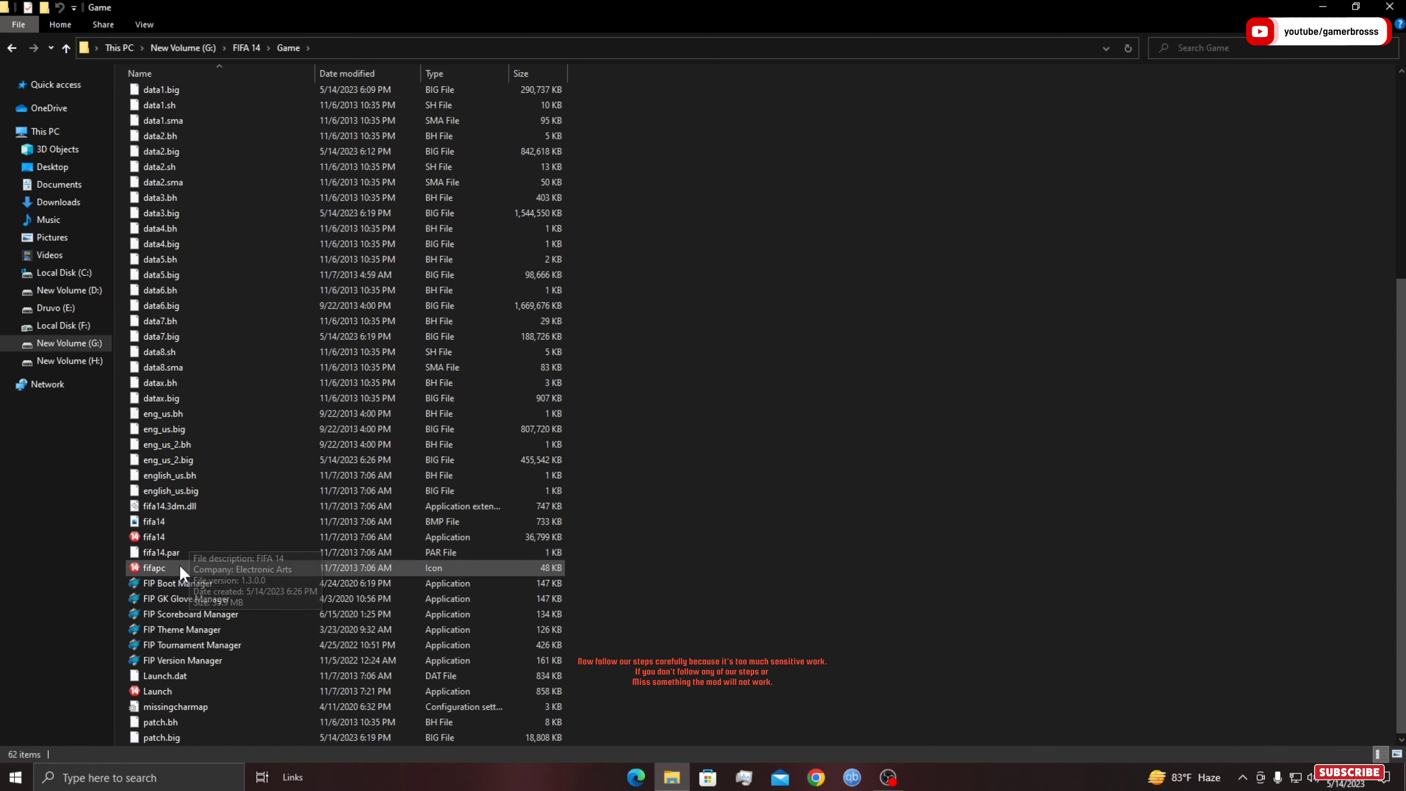
pyautogui.doubleClick(195, 666)
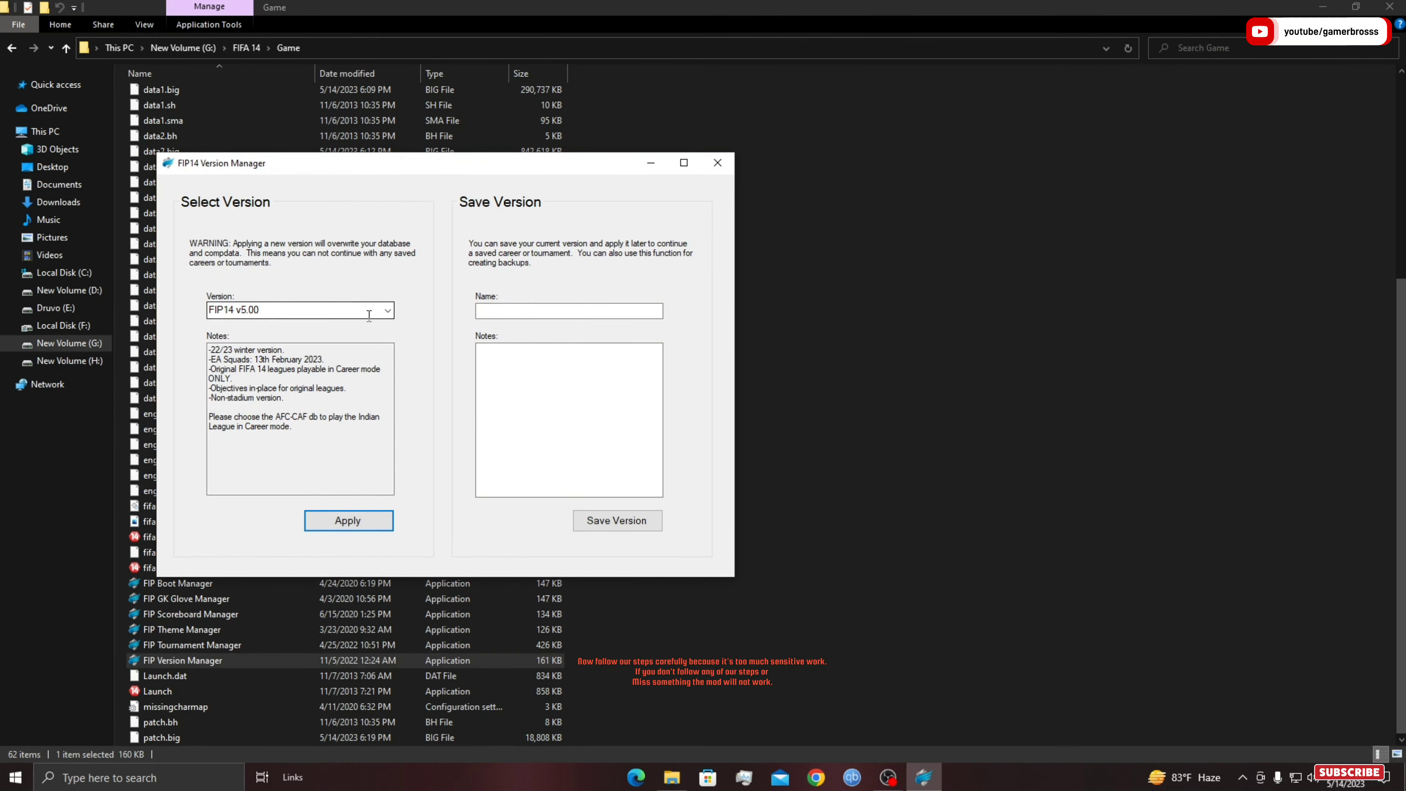
pyautogui.click(388, 311)
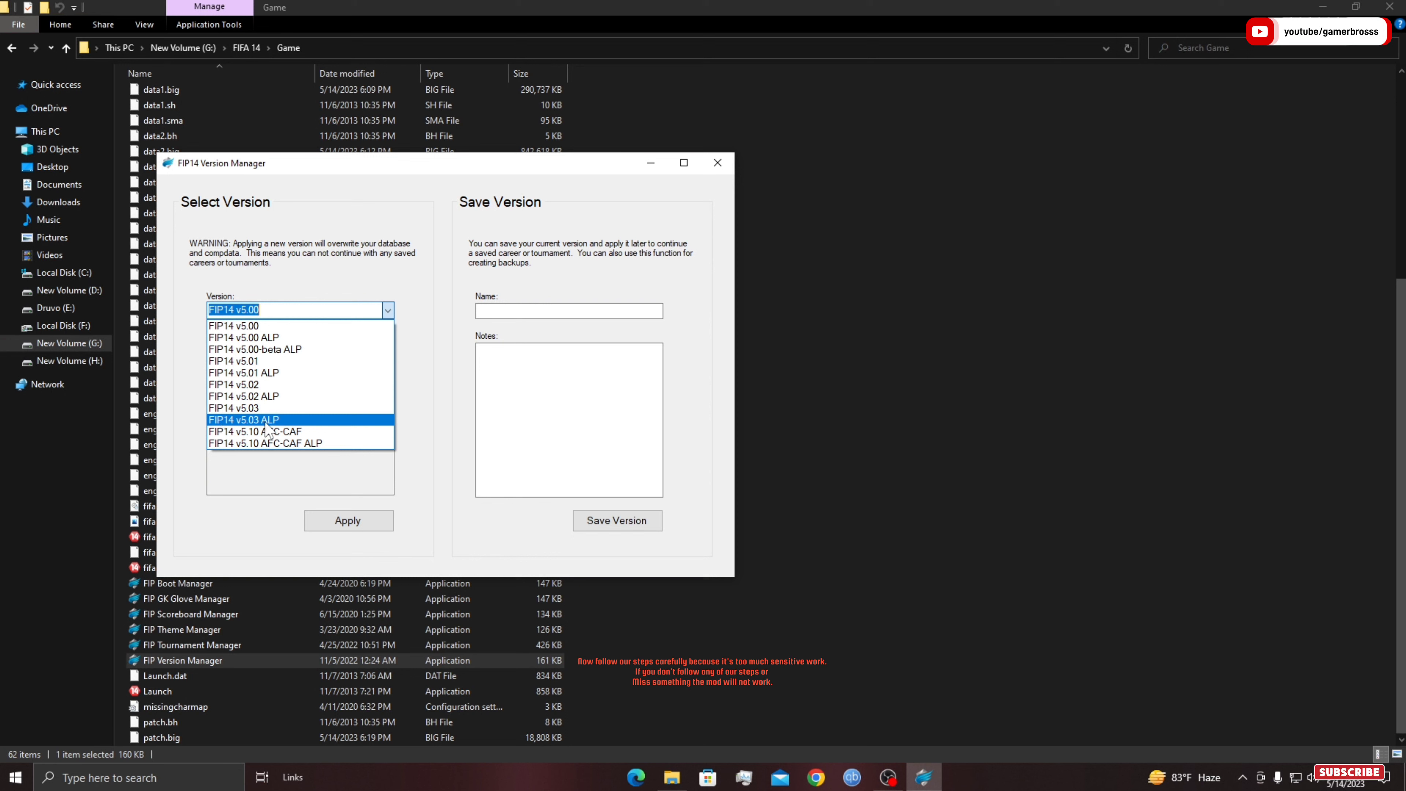
pyautogui.click(267, 421)
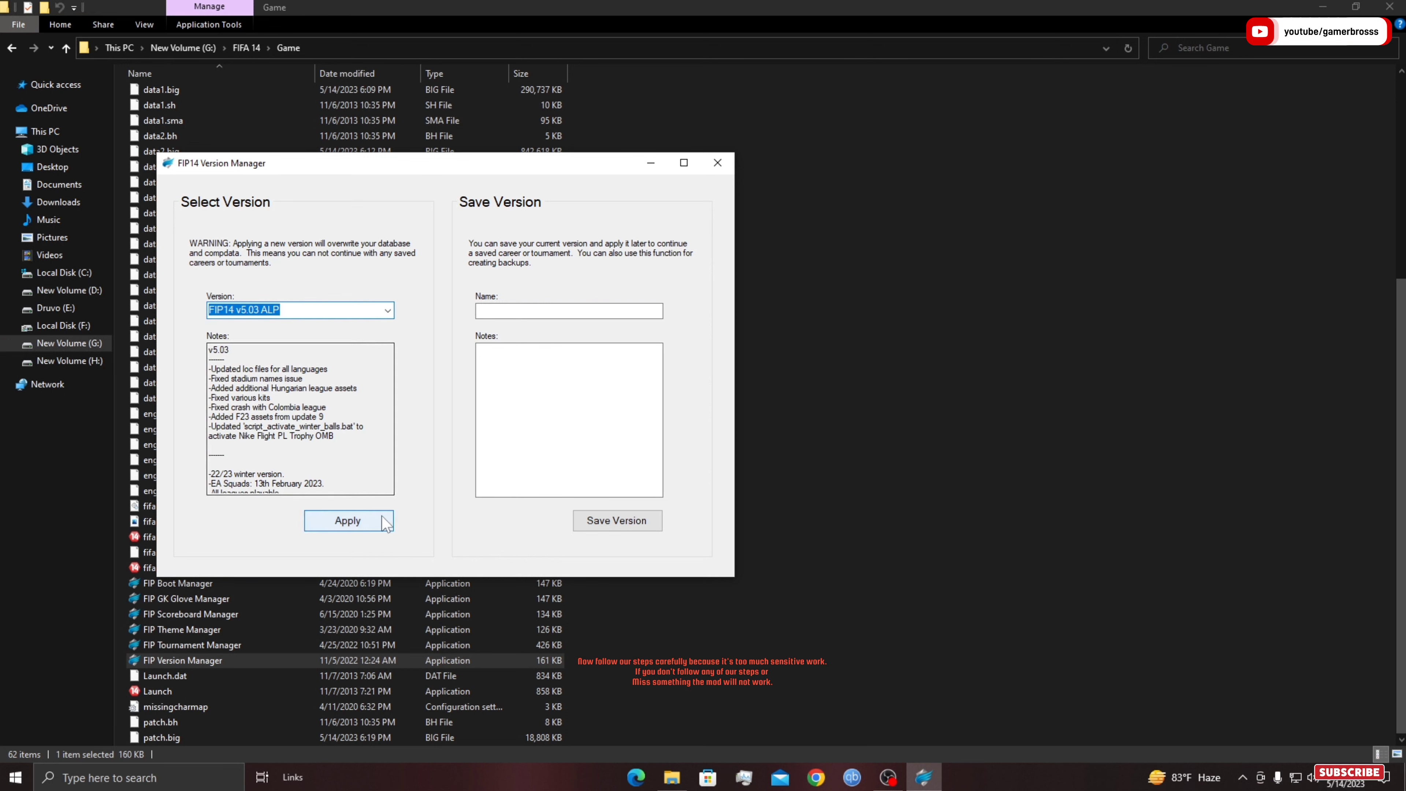
pyautogui.click(328, 525)
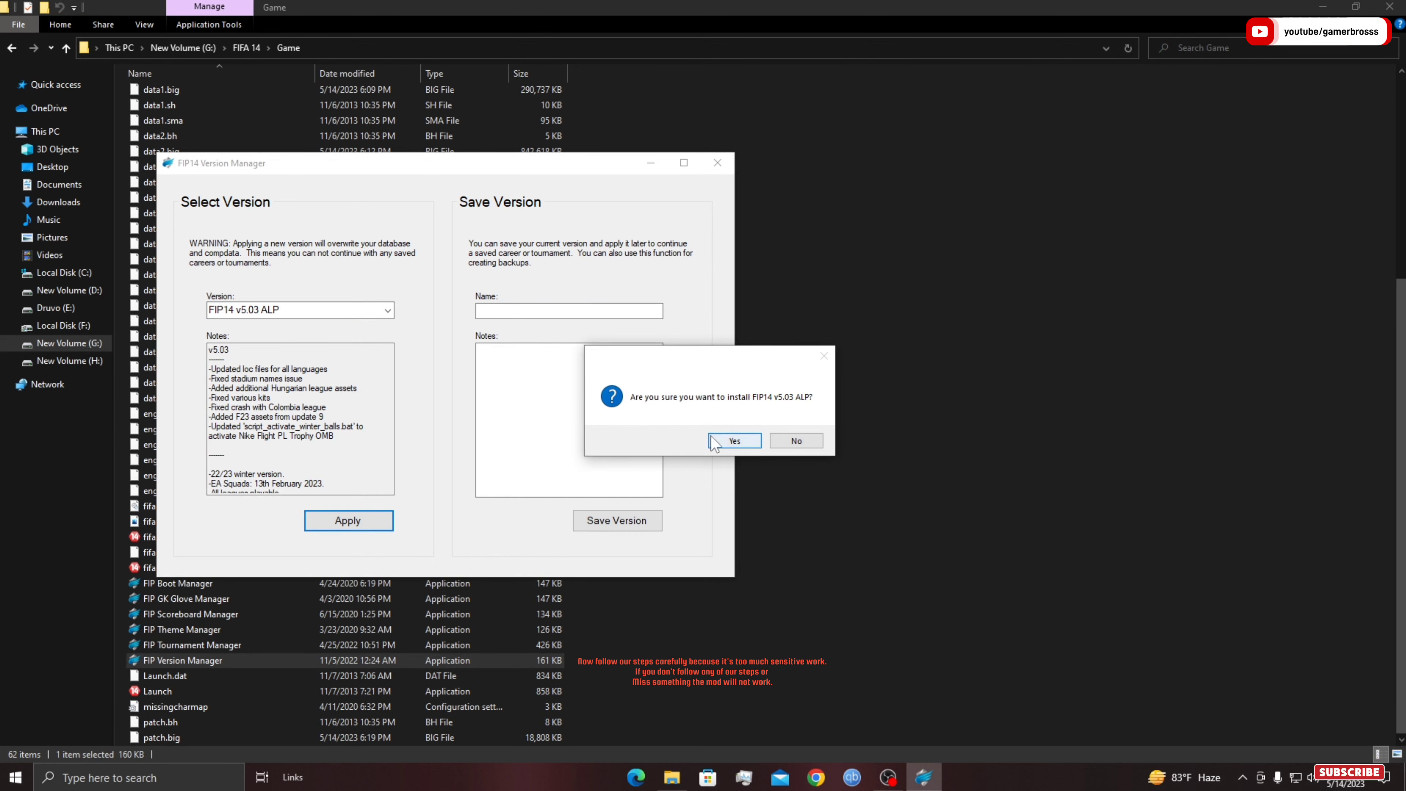
pyautogui.click(717, 445)
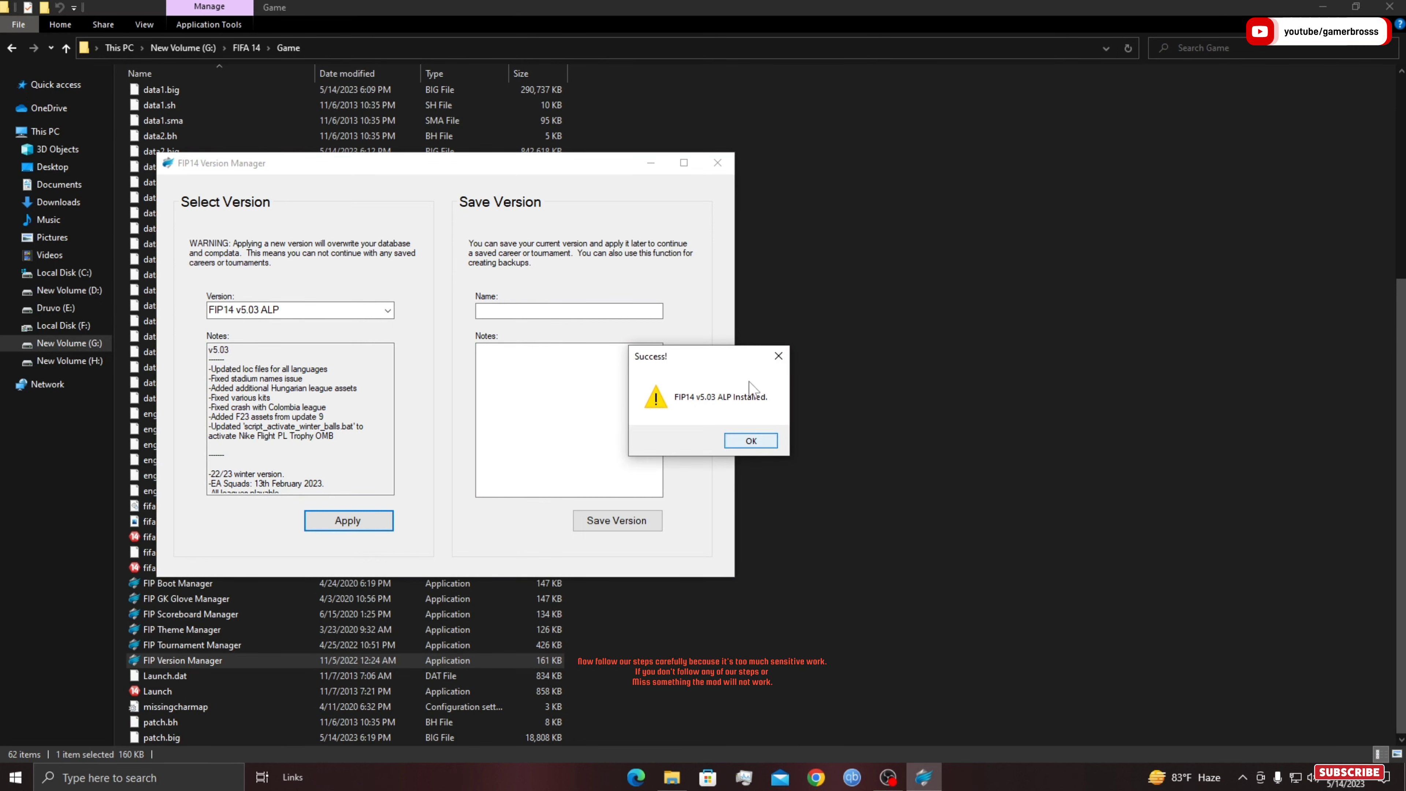
pyautogui.click(744, 441)
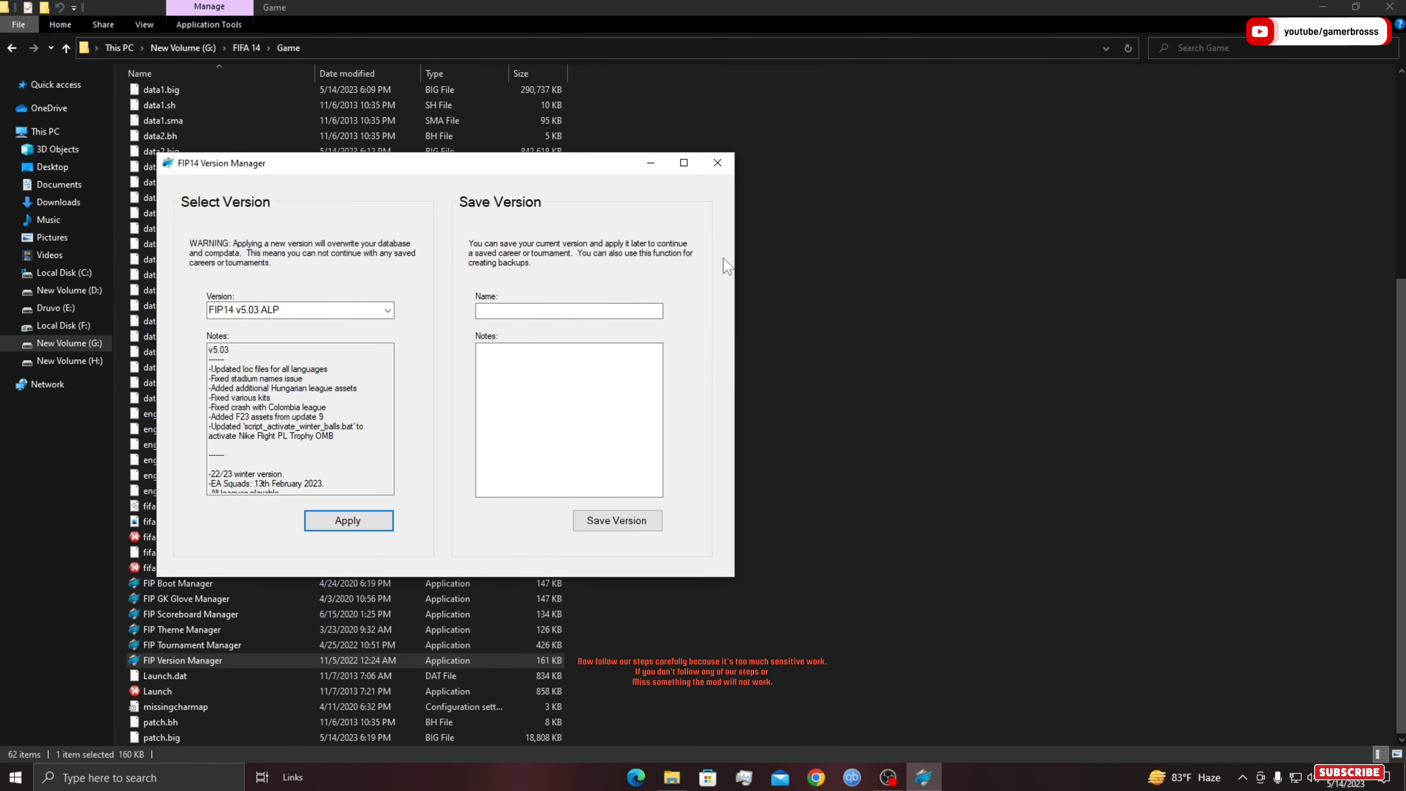
pyautogui.click(717, 162)
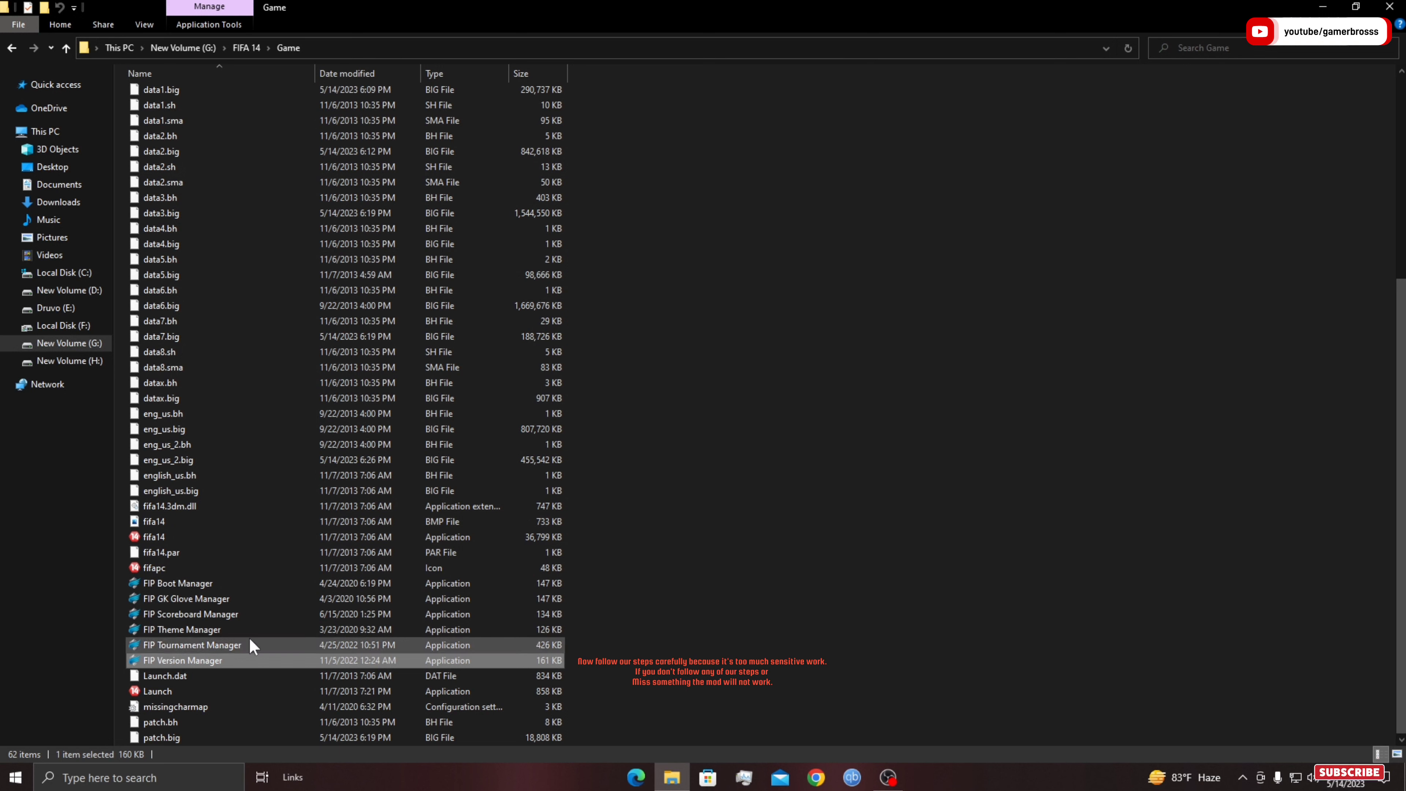
# - Install the FIFA 23 Theme with FIP Theme Manager and close the manager
pyautogui.doubleClick(203, 632)
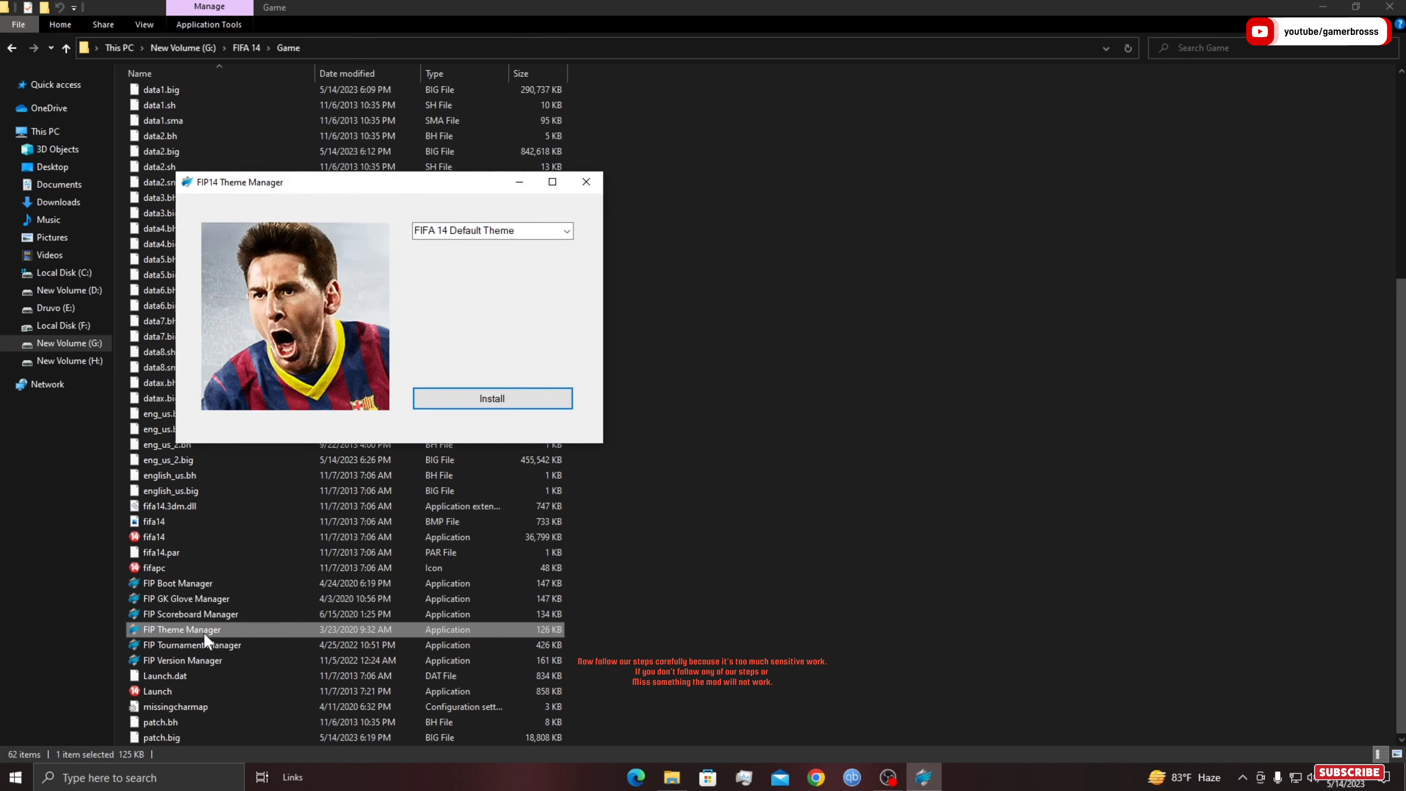
pyautogui.click(471, 231)
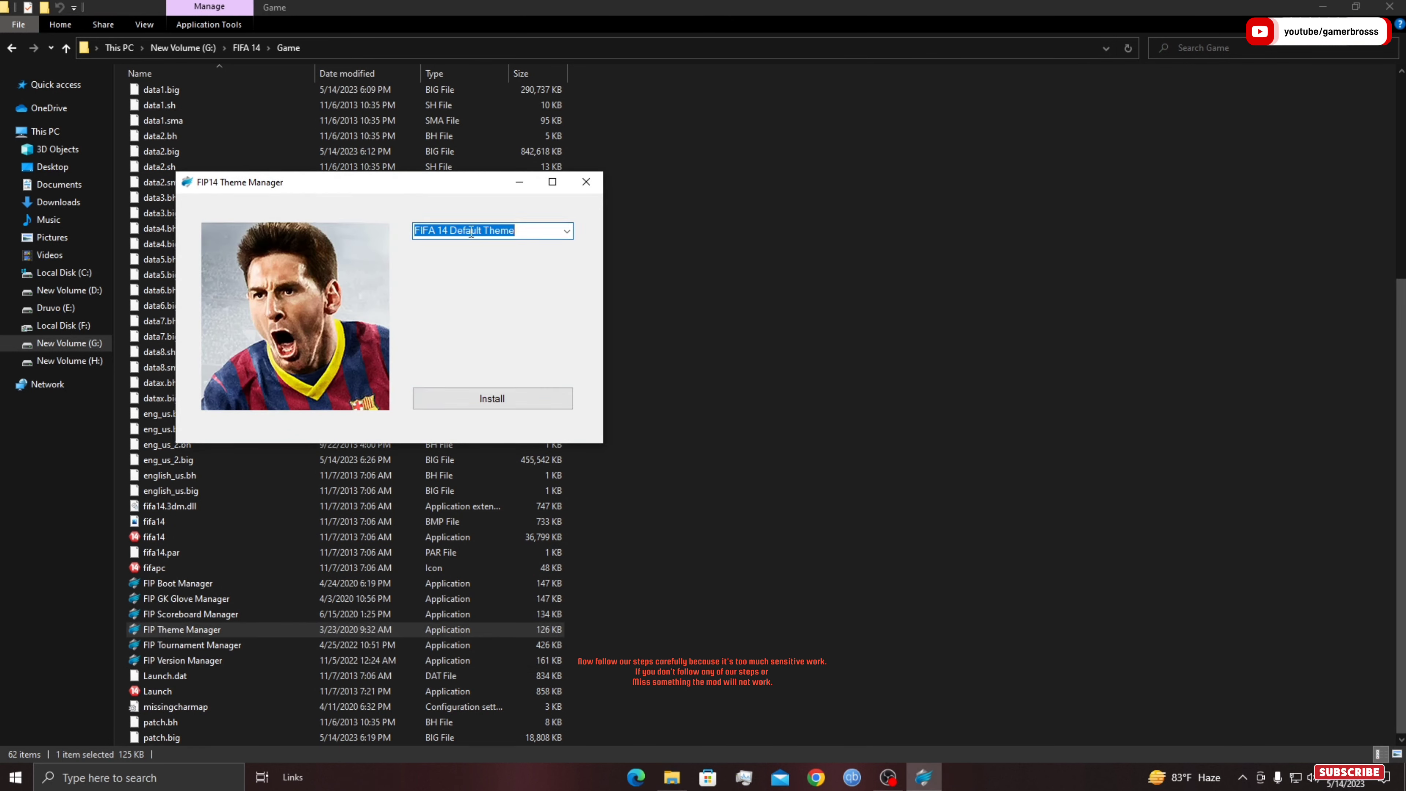
pyautogui.click(567, 231)
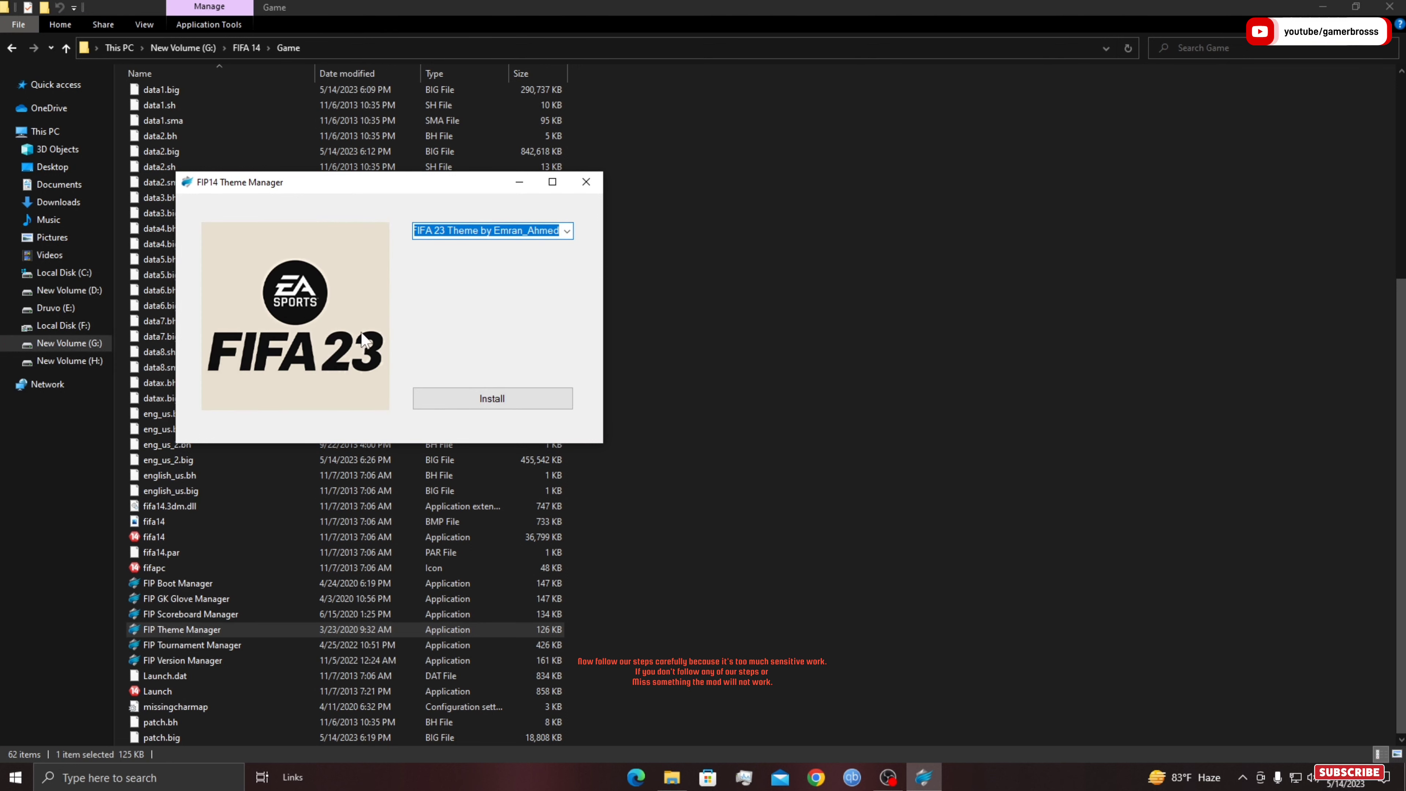
pyautogui.click(473, 401)
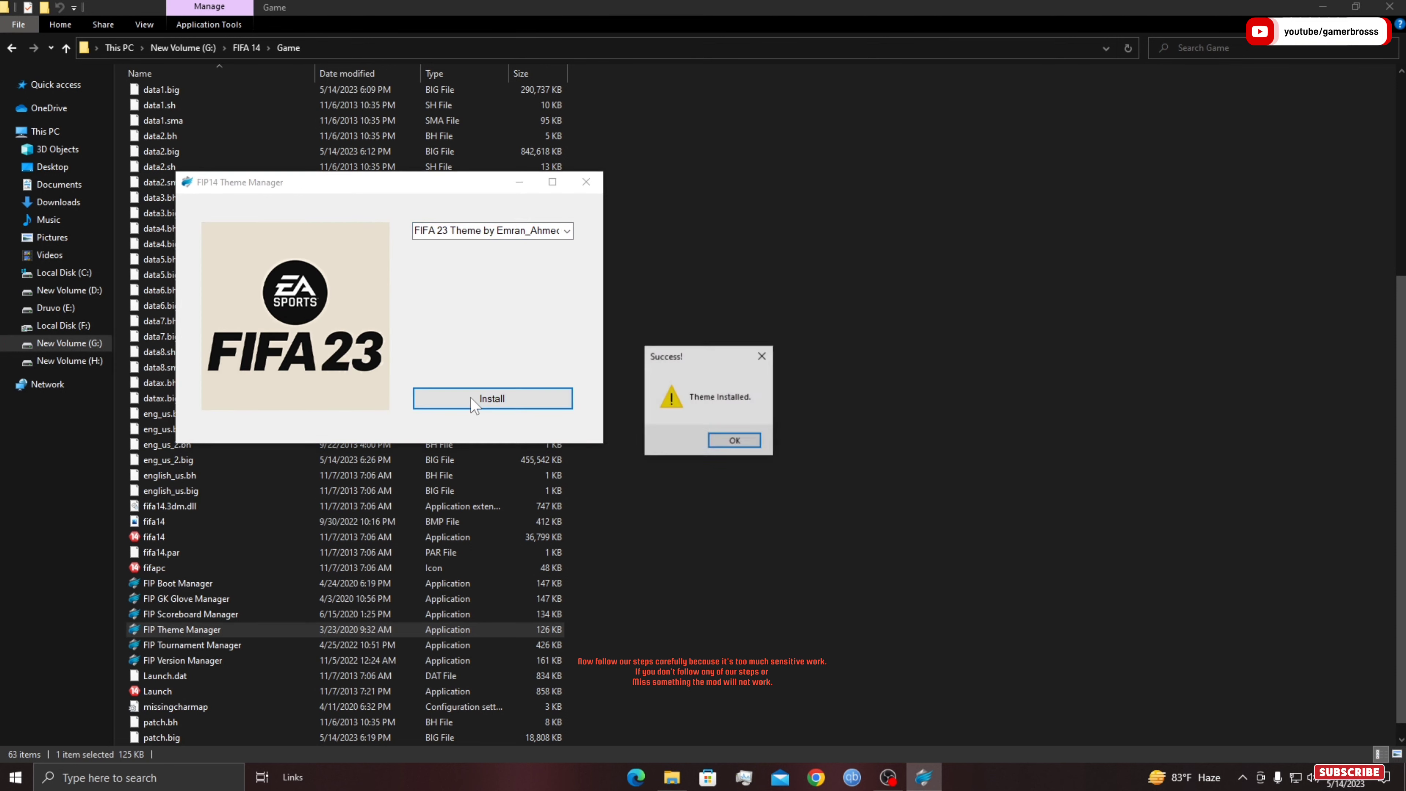
pyautogui.click(734, 442)
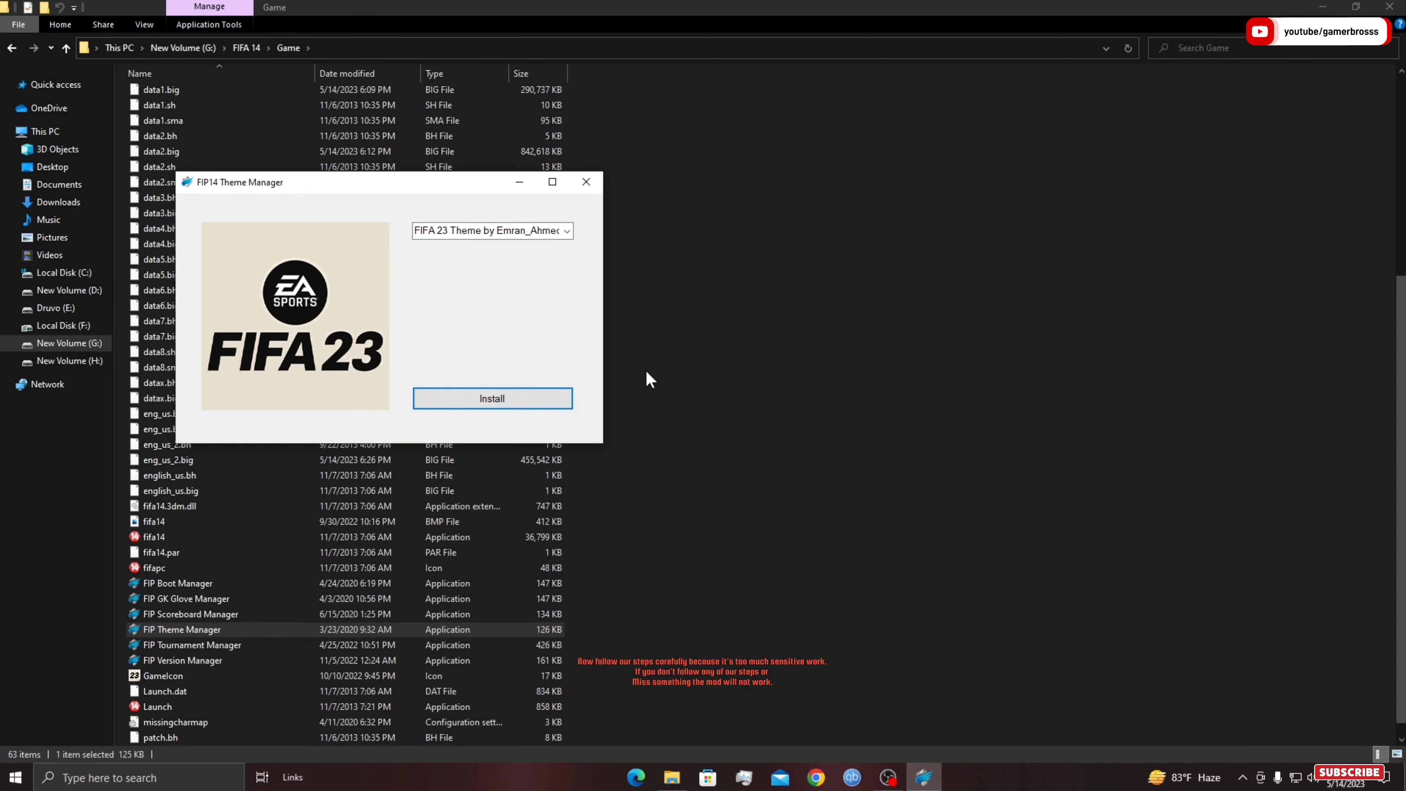
pyautogui.click(586, 182)
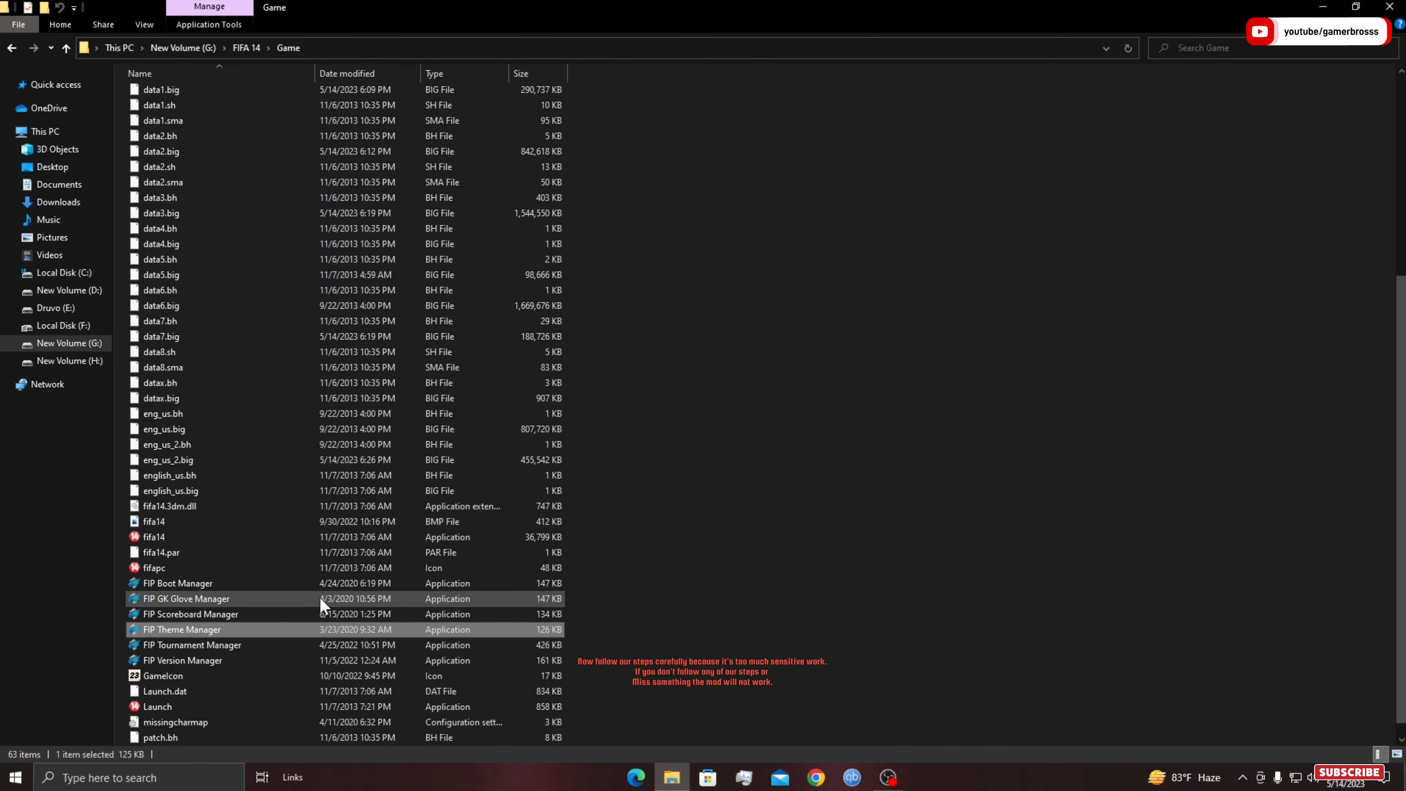
# - Open FIP Tournament Manager, look through the available career mode tournaments and close it without installing anything
pyautogui.doubleClick(305, 645)
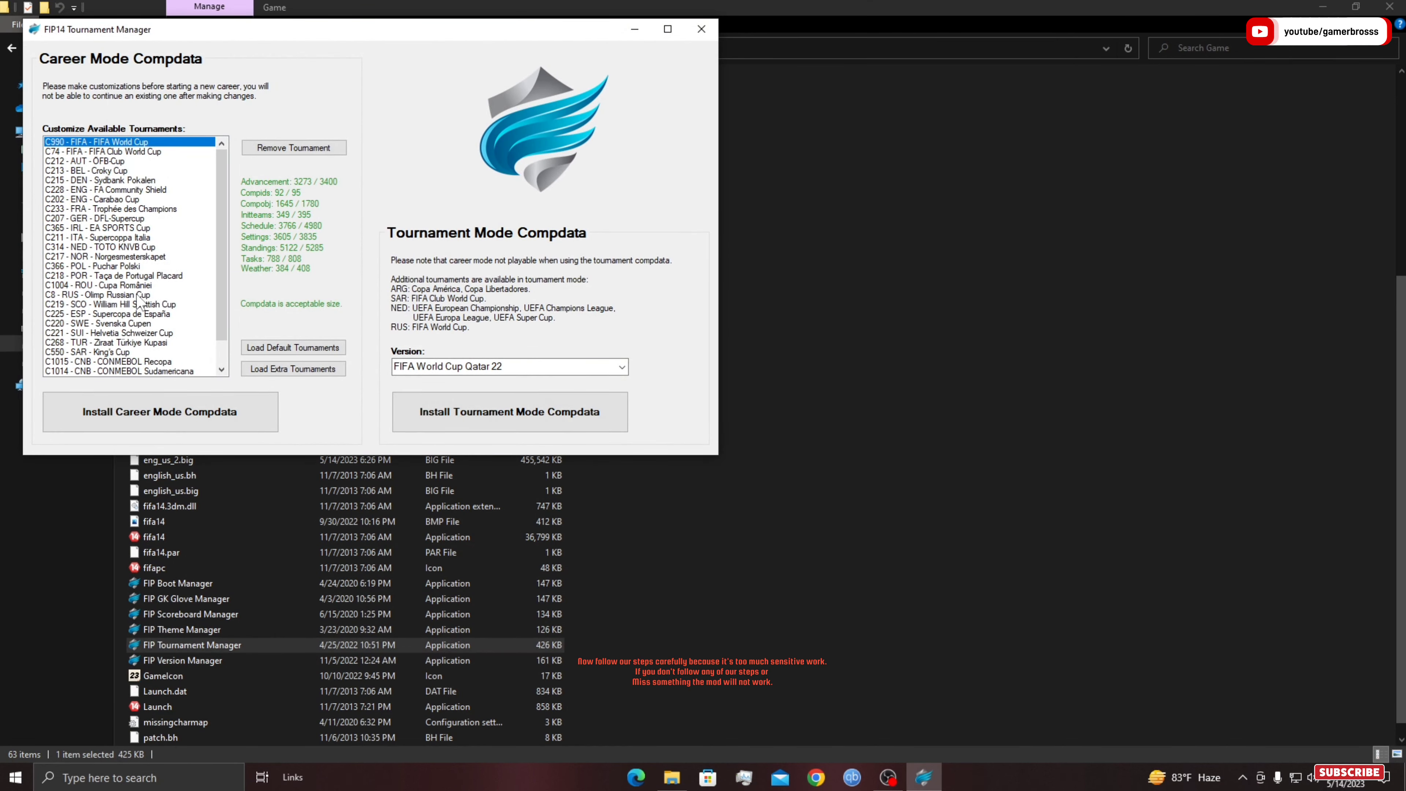
pyautogui.scroll(-1, 139, 301)
pyautogui.scroll(1, 139, 301)
pyautogui.moveTo(135, 173); pyautogui.dragTo(136, 315)
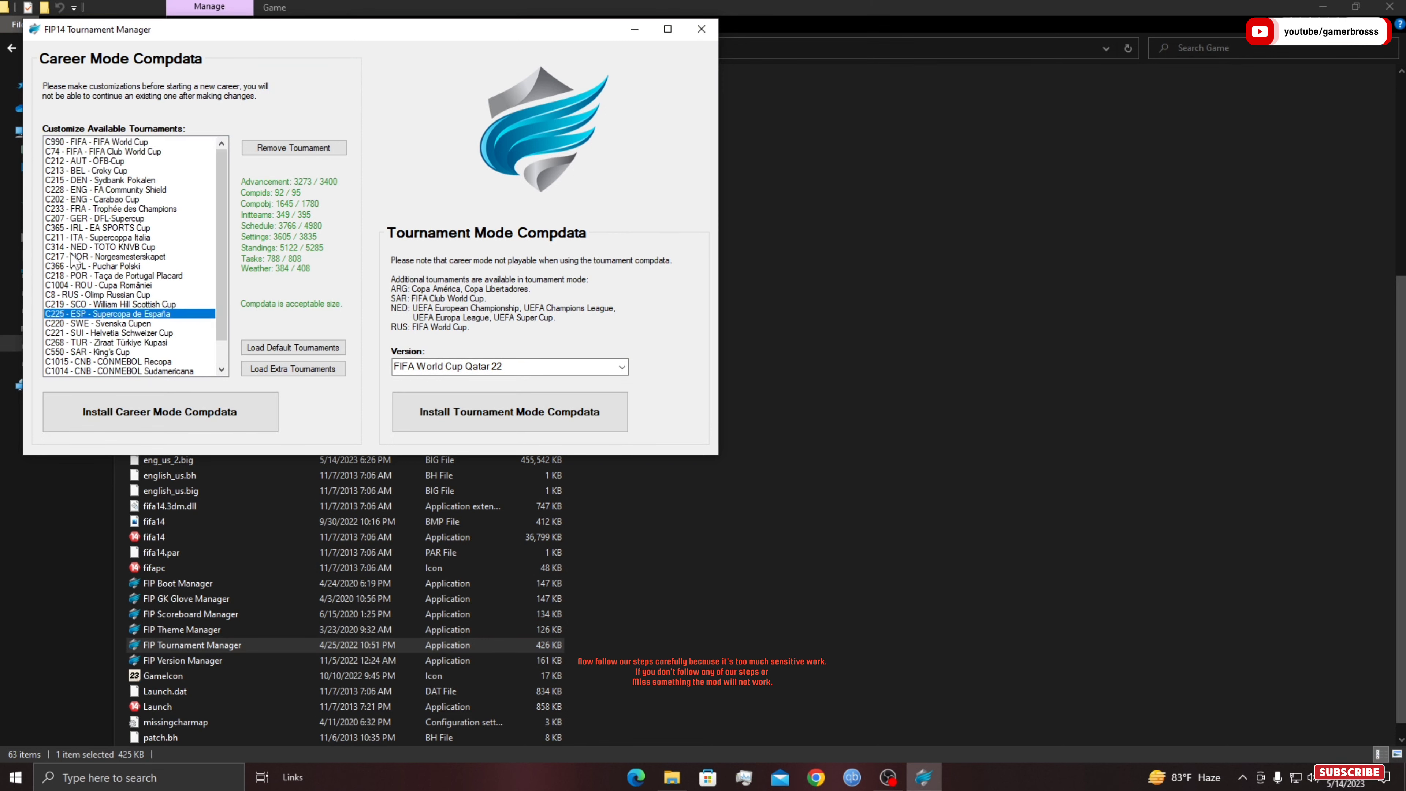
pyautogui.click(701, 29)
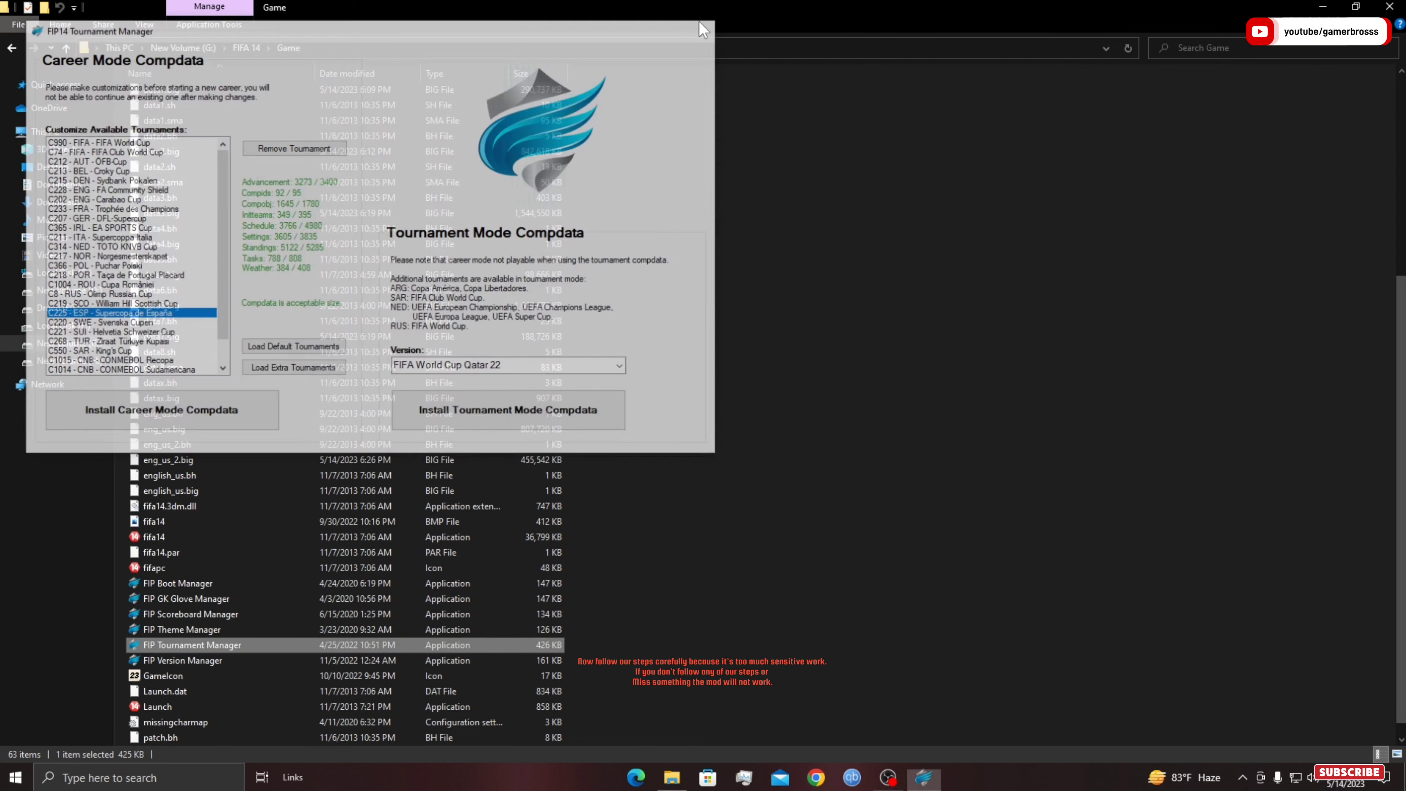
# - Open FIP Scoreboard Manager, look over the available scoreboards and close it without installing any
pyautogui.scroll(-7, 280, 194)
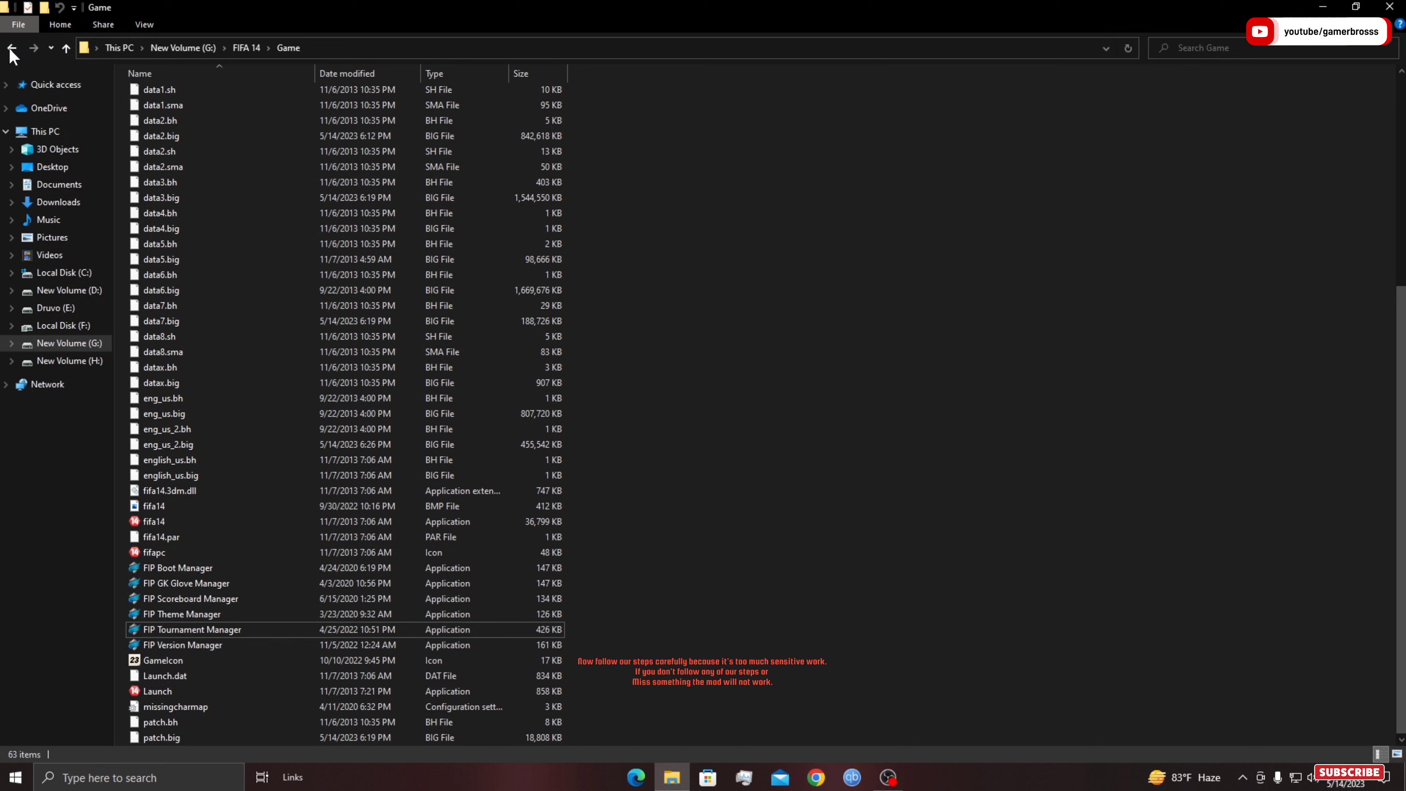
pyautogui.doubleClick(206, 600)
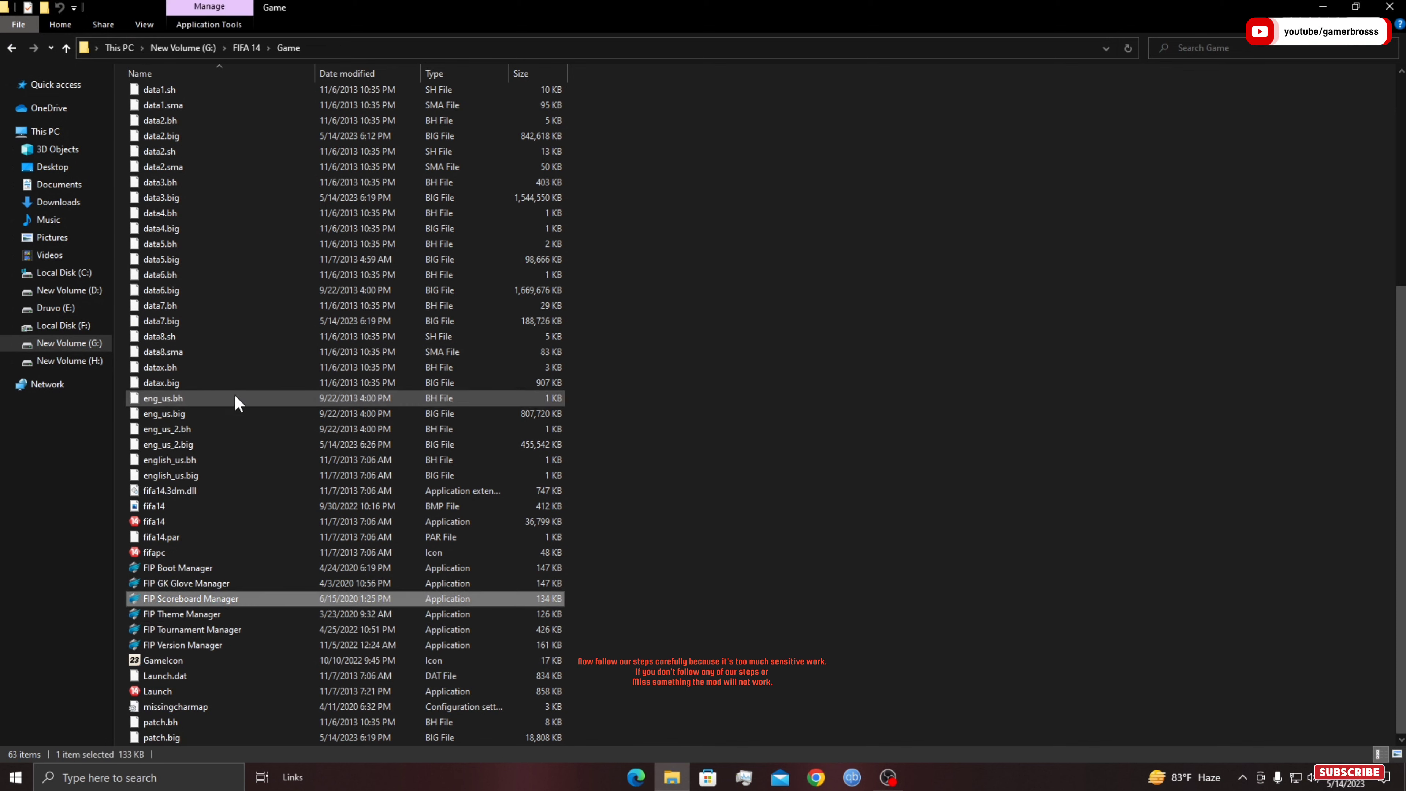
pyautogui.click(158, 264)
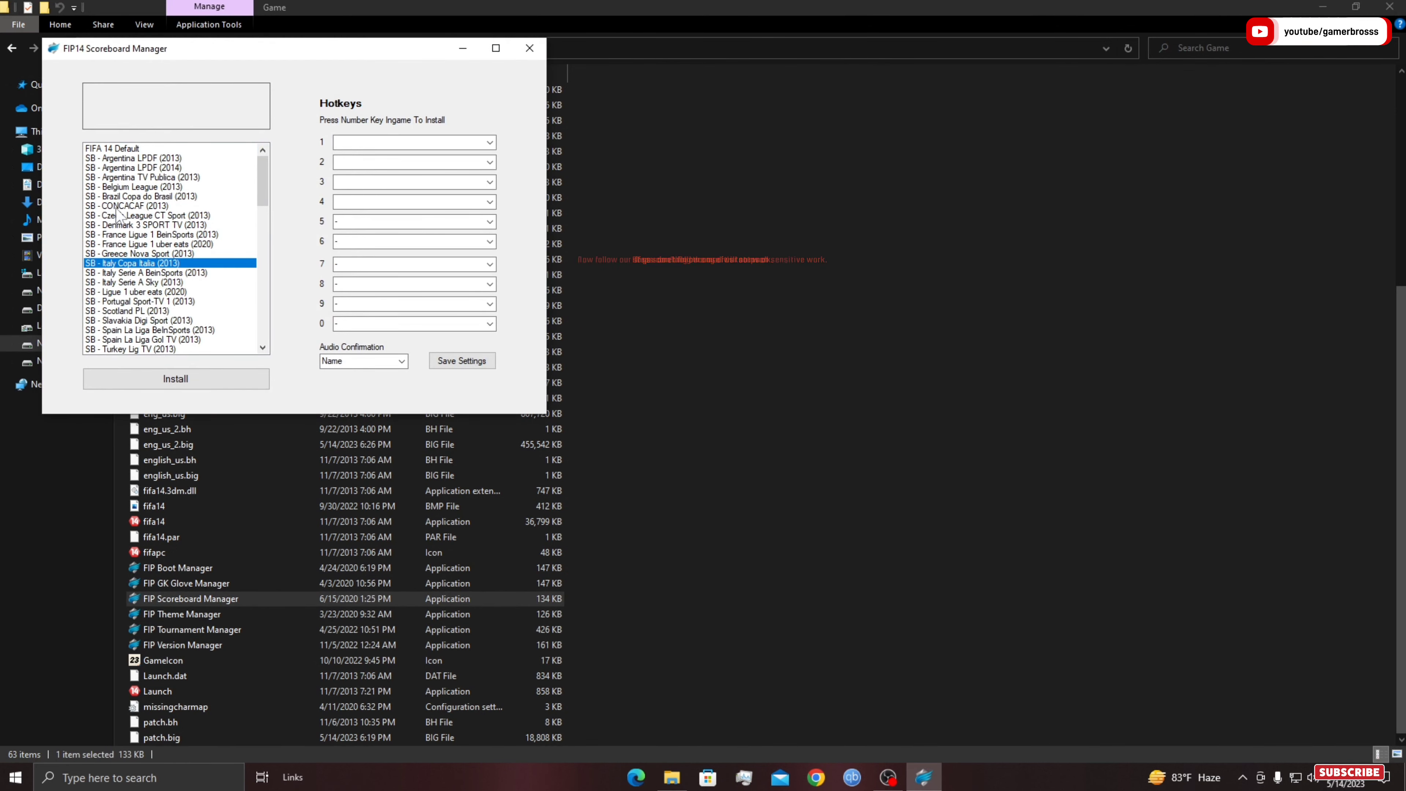
pyautogui.click(530, 48)
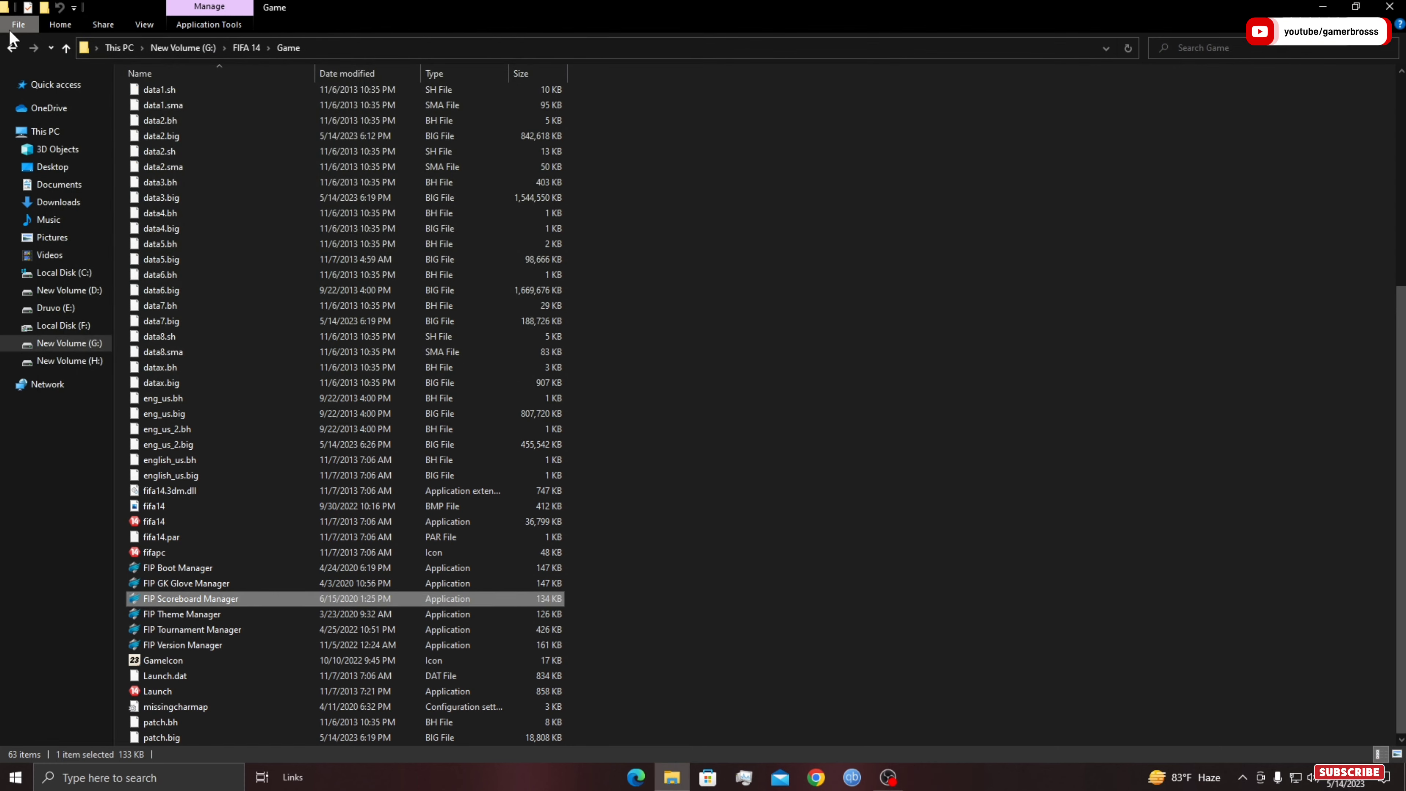
# - Run CreationMaster15 from the Creation Master 15 folder inside the FIFA 14 folder's CM15 FIP UPDATE folder
pyautogui.click(17, 53)
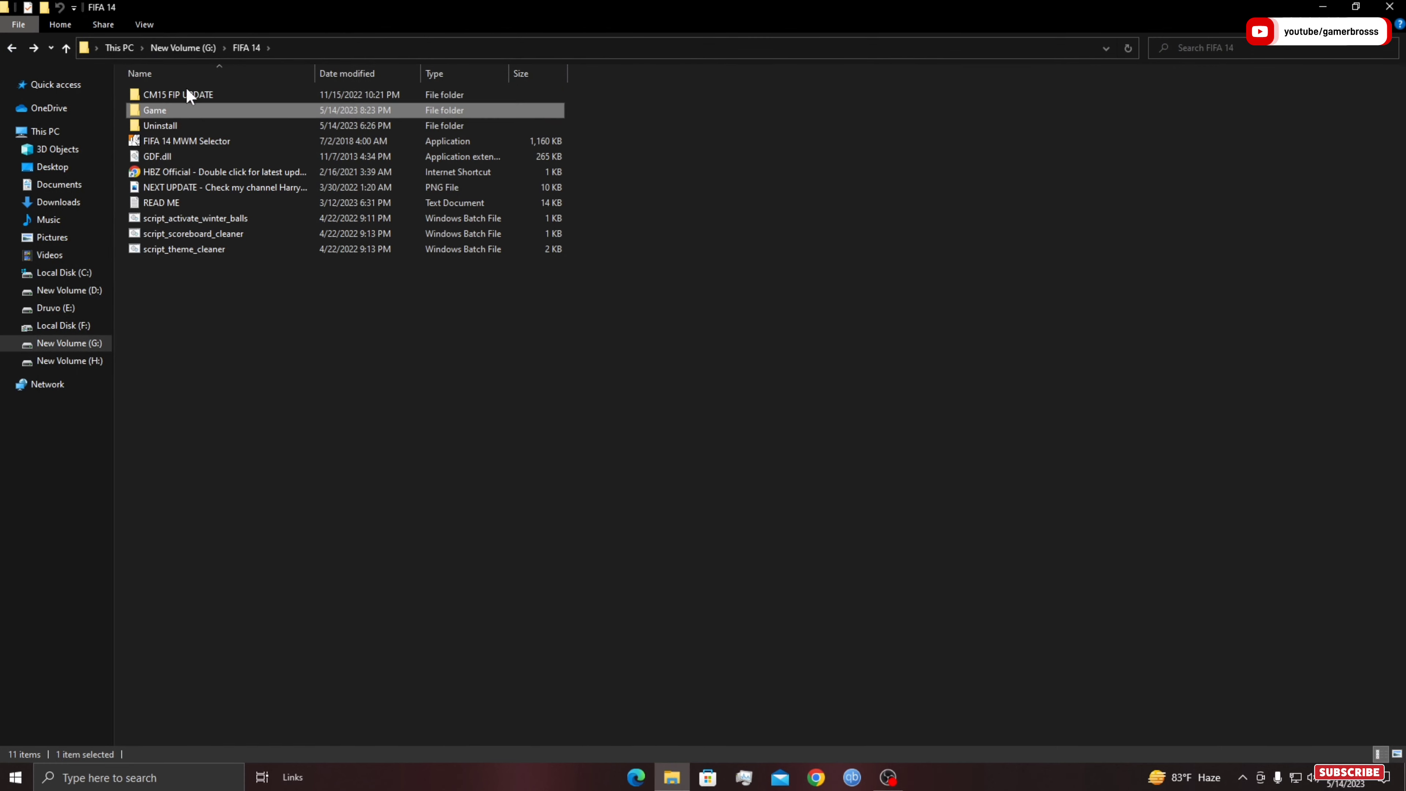
pyautogui.doubleClick(186, 98)
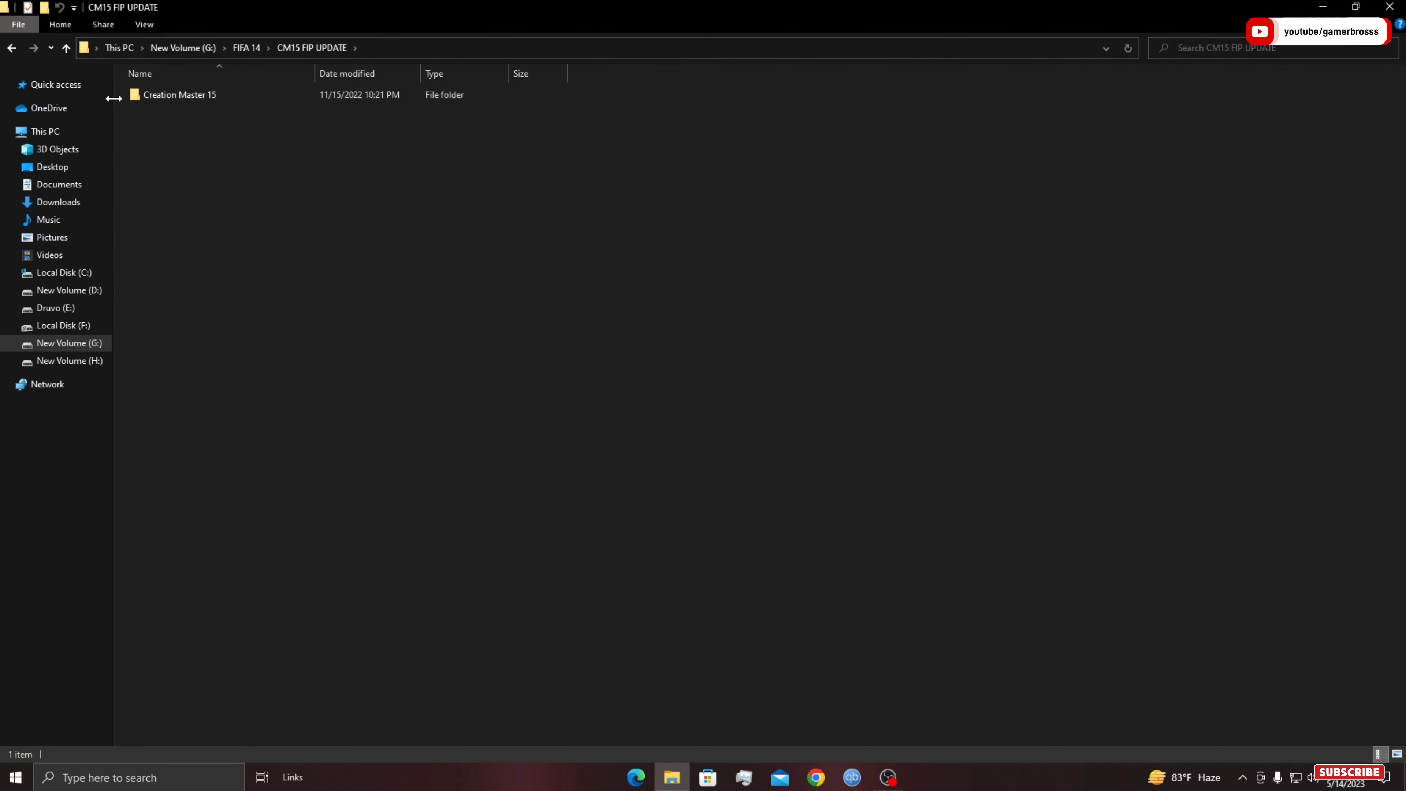
pyautogui.doubleClick(169, 99)
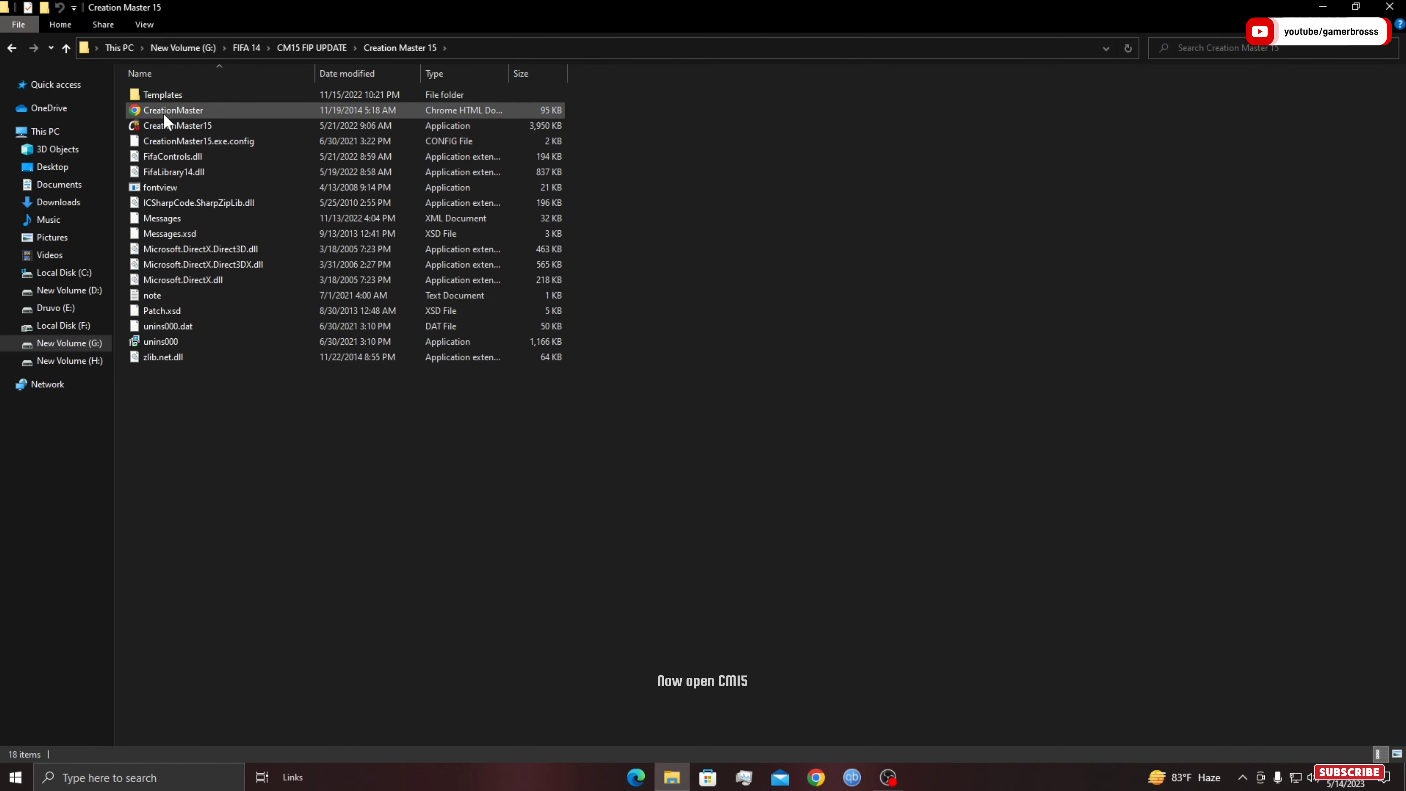
pyautogui.click(182, 128)
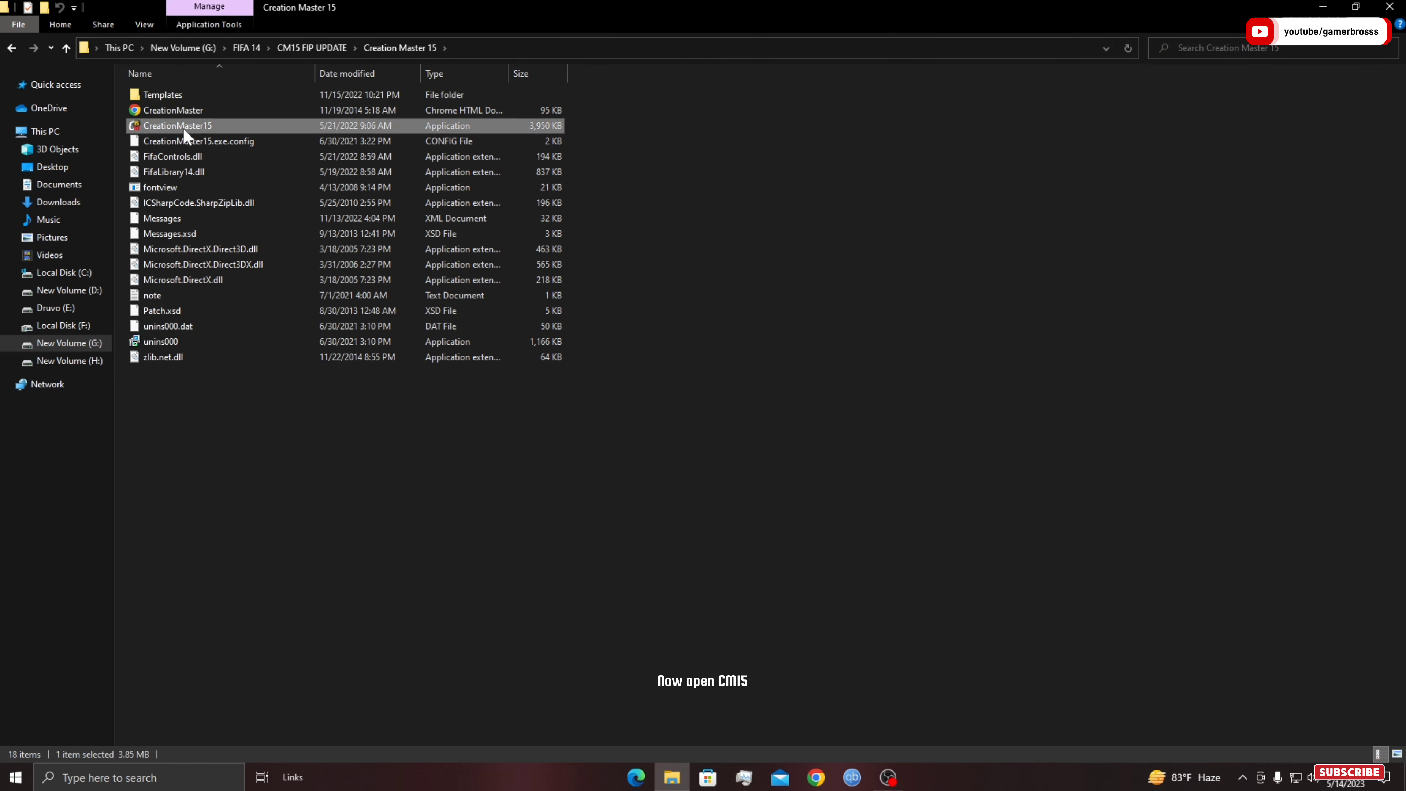
pyautogui.doubleClick(182, 127)
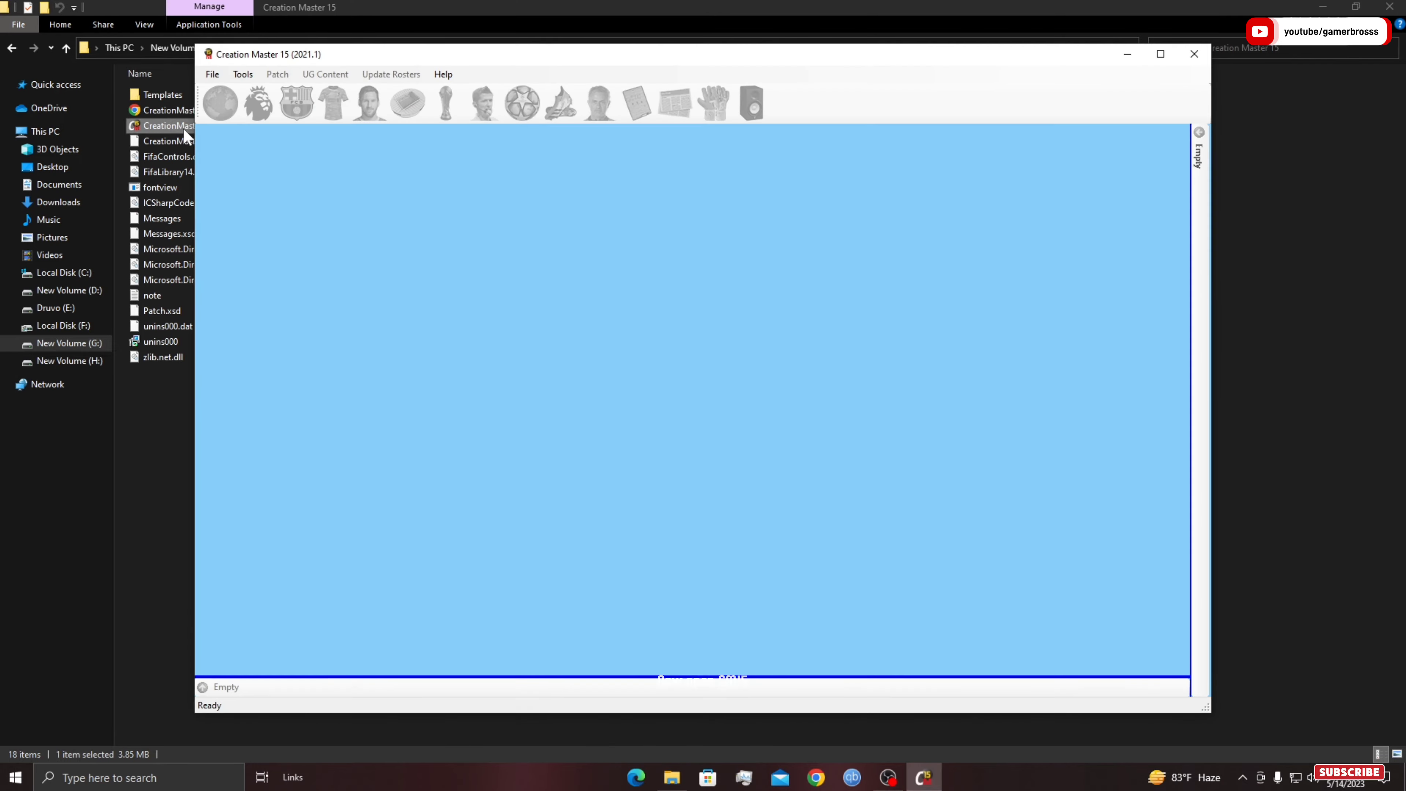
# - Open FIFA 14 in Creation Master 15 with the eng_us language database from the loc folder
pyautogui.click(244, 75)
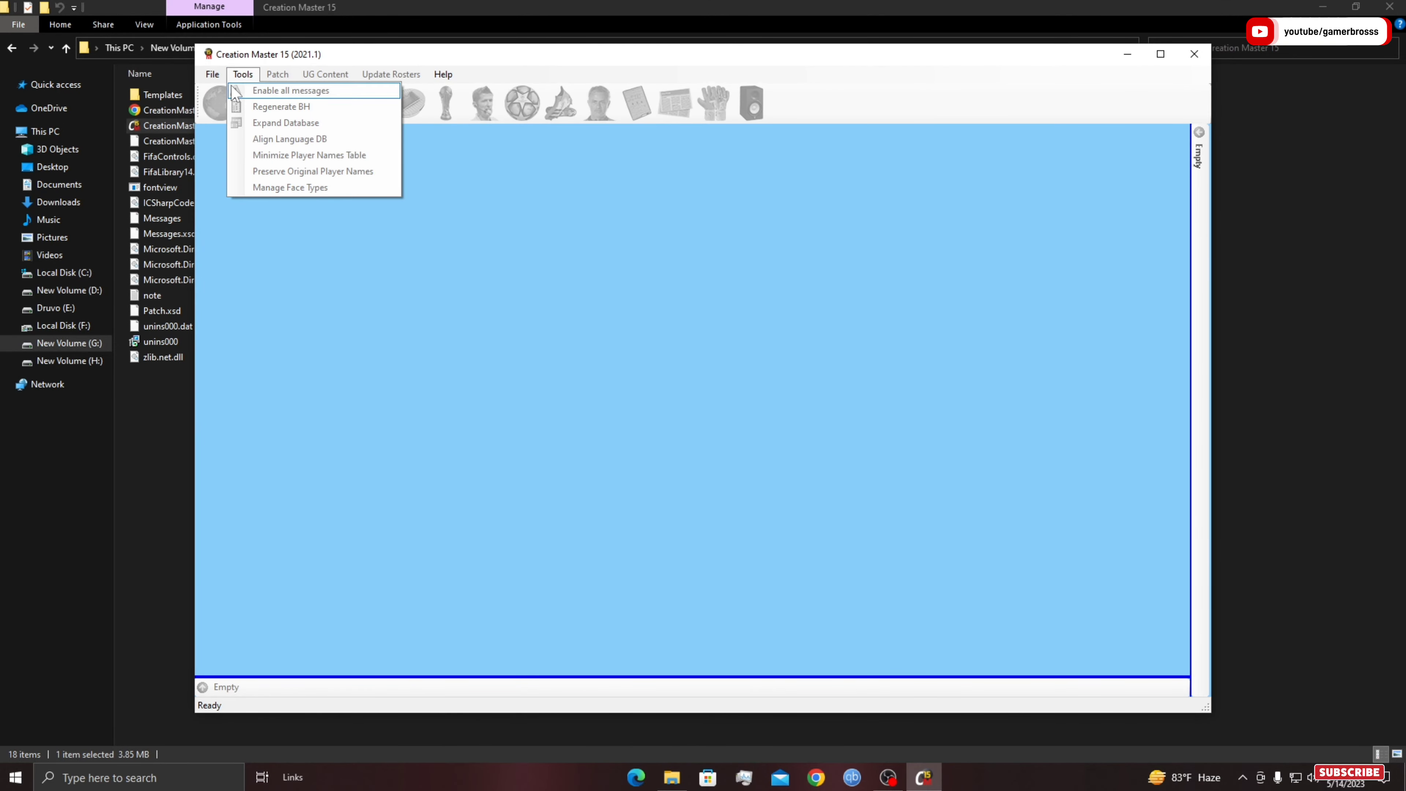
pyautogui.moveTo(210, 77)
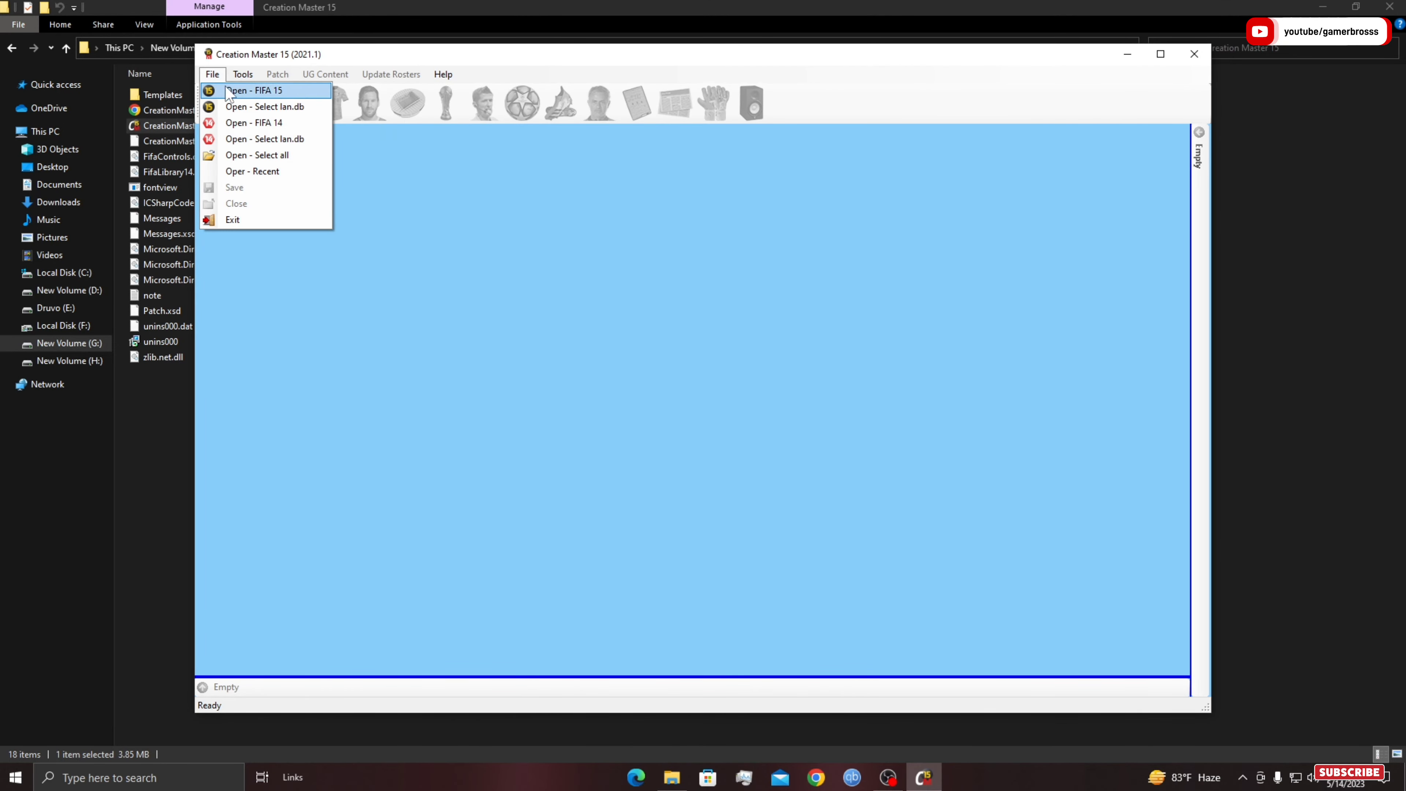
pyautogui.click(246, 142)
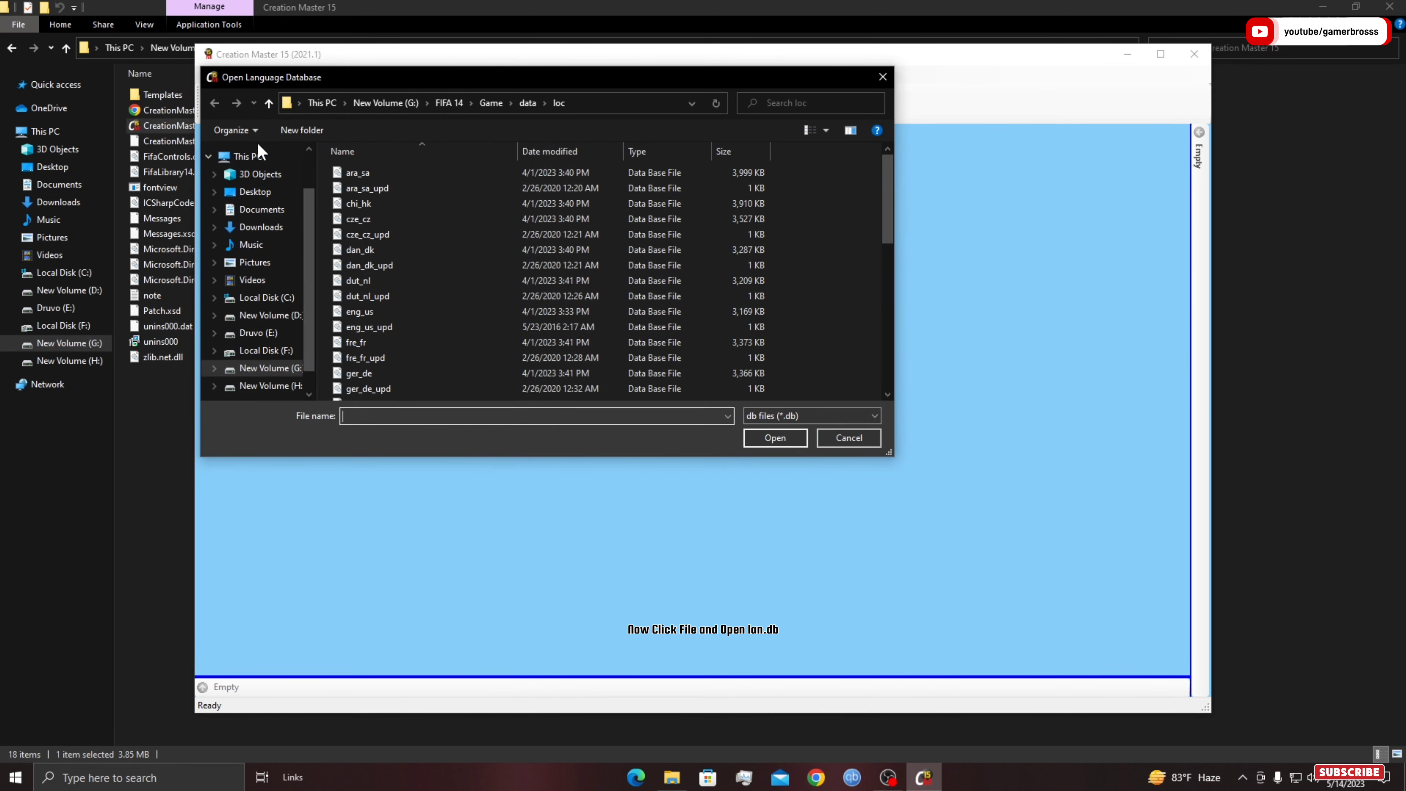
pyautogui.click(360, 311)
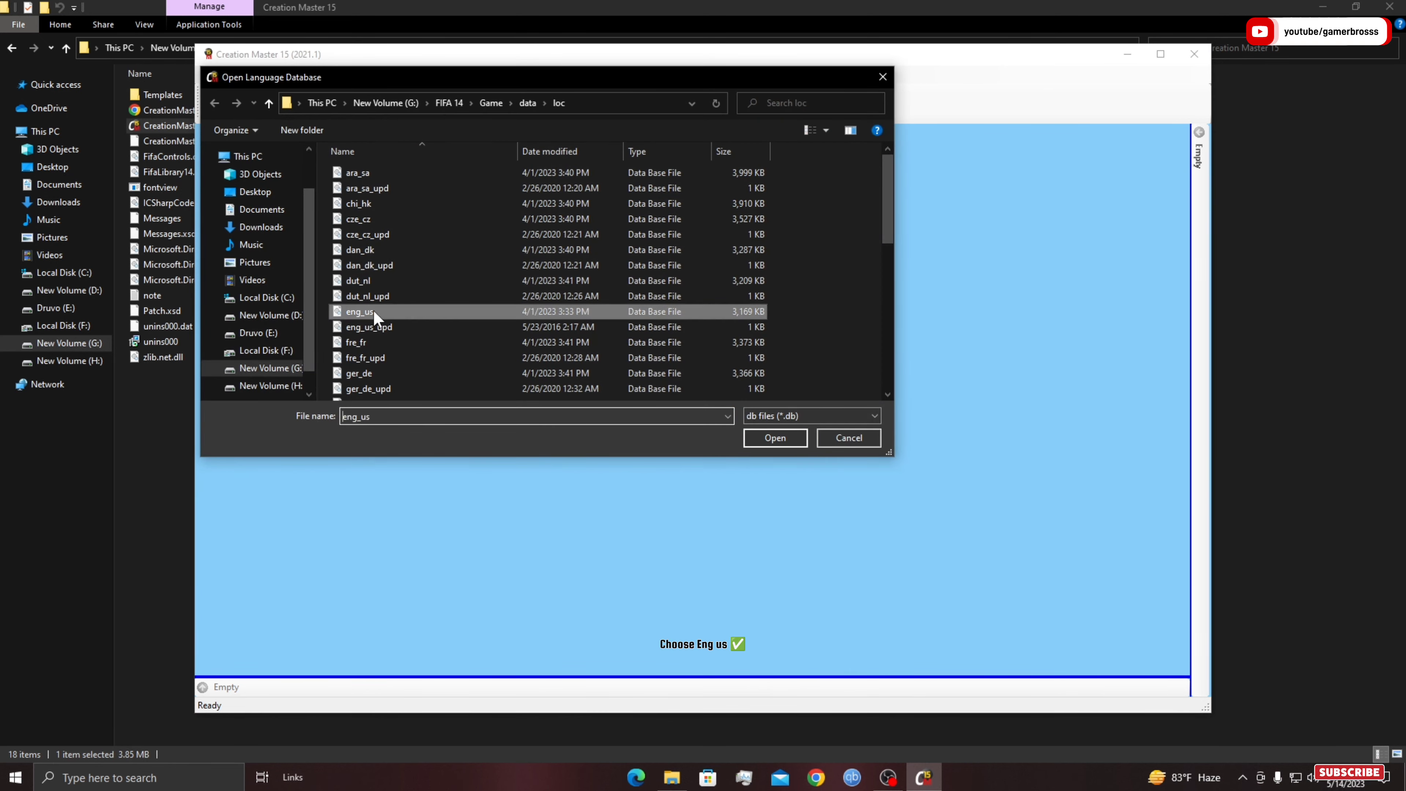
pyautogui.click(775, 437)
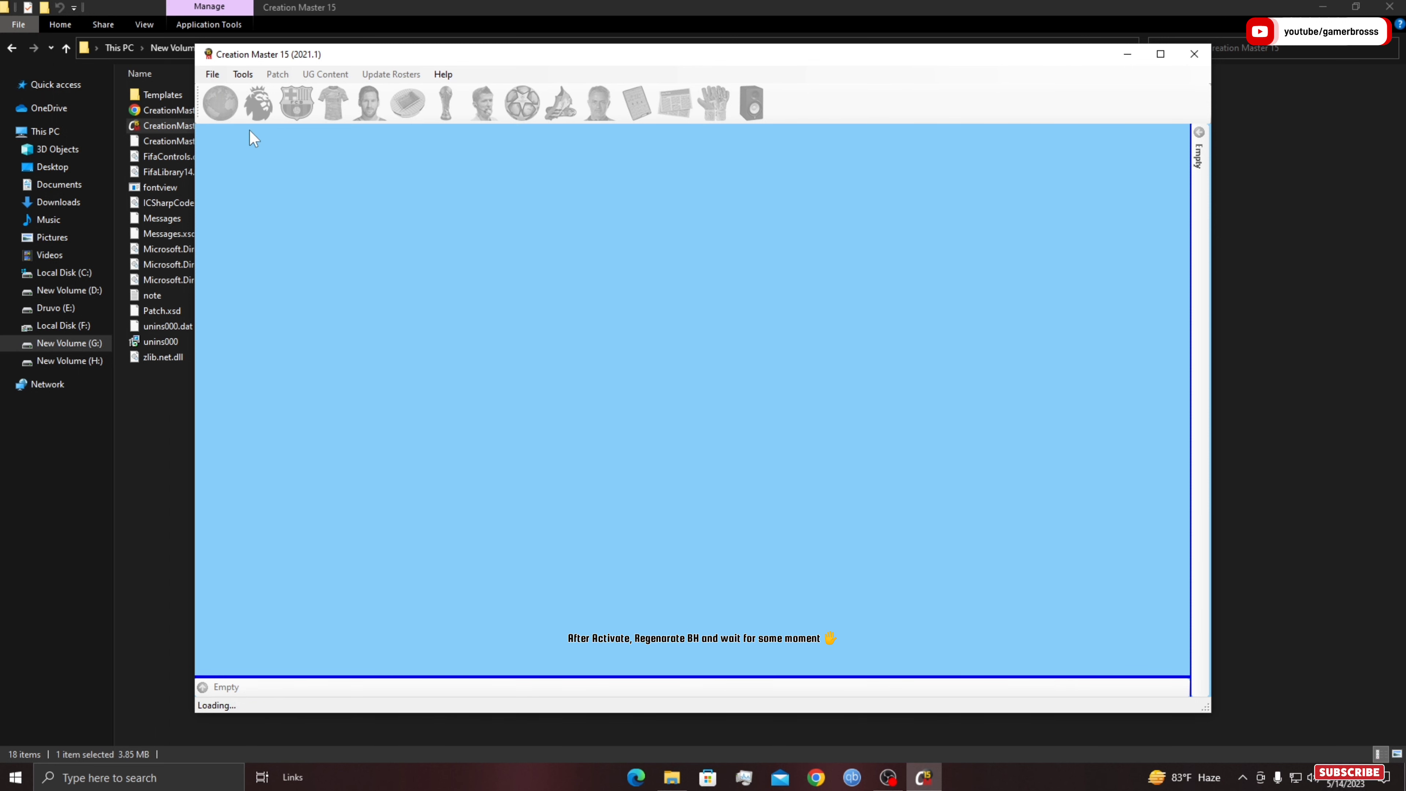
# - Regenerate the BH files in Creation Master 15 and close the File Explorer window
pyautogui.click(242, 75)
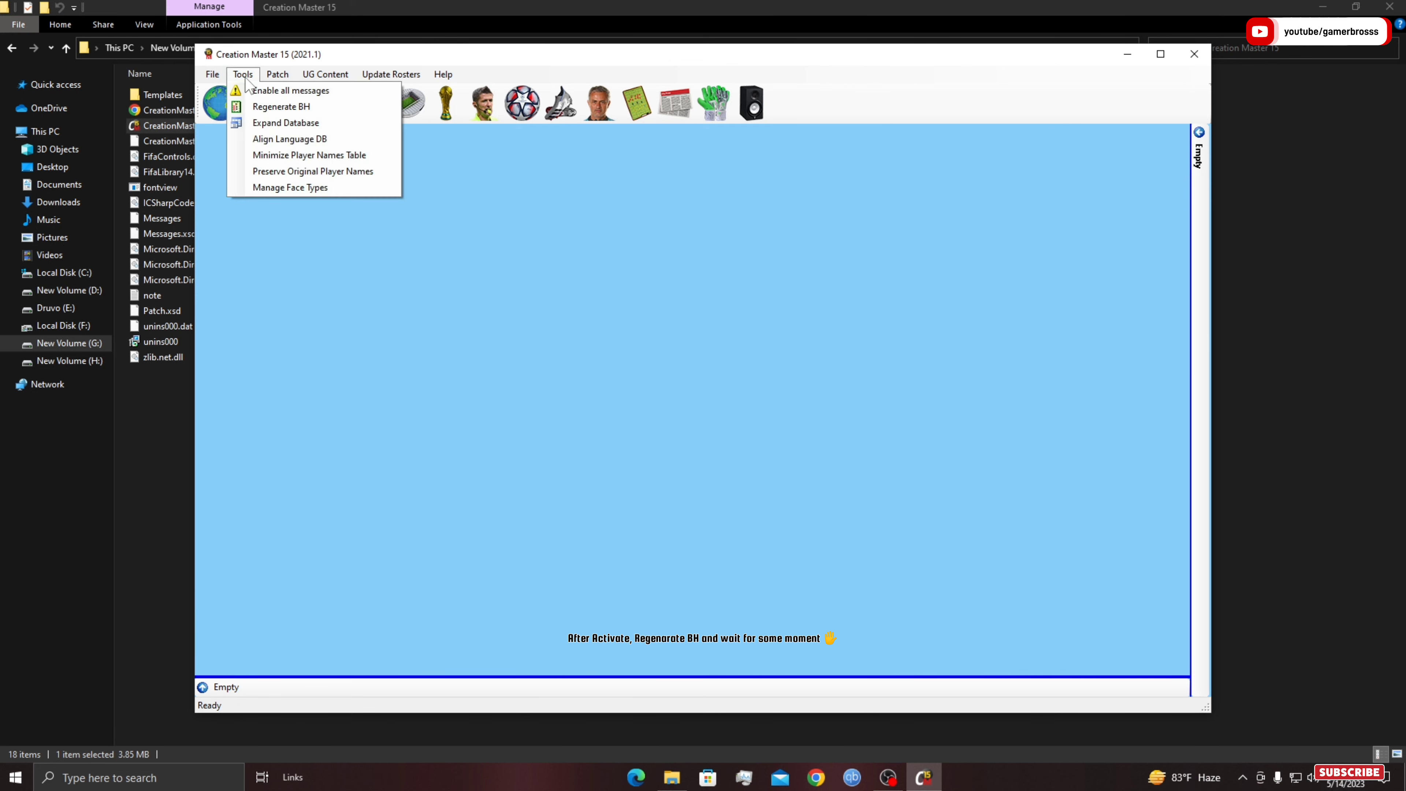
pyautogui.click(292, 108)
pyautogui.click(278, 74)
pyautogui.click(255, 108)
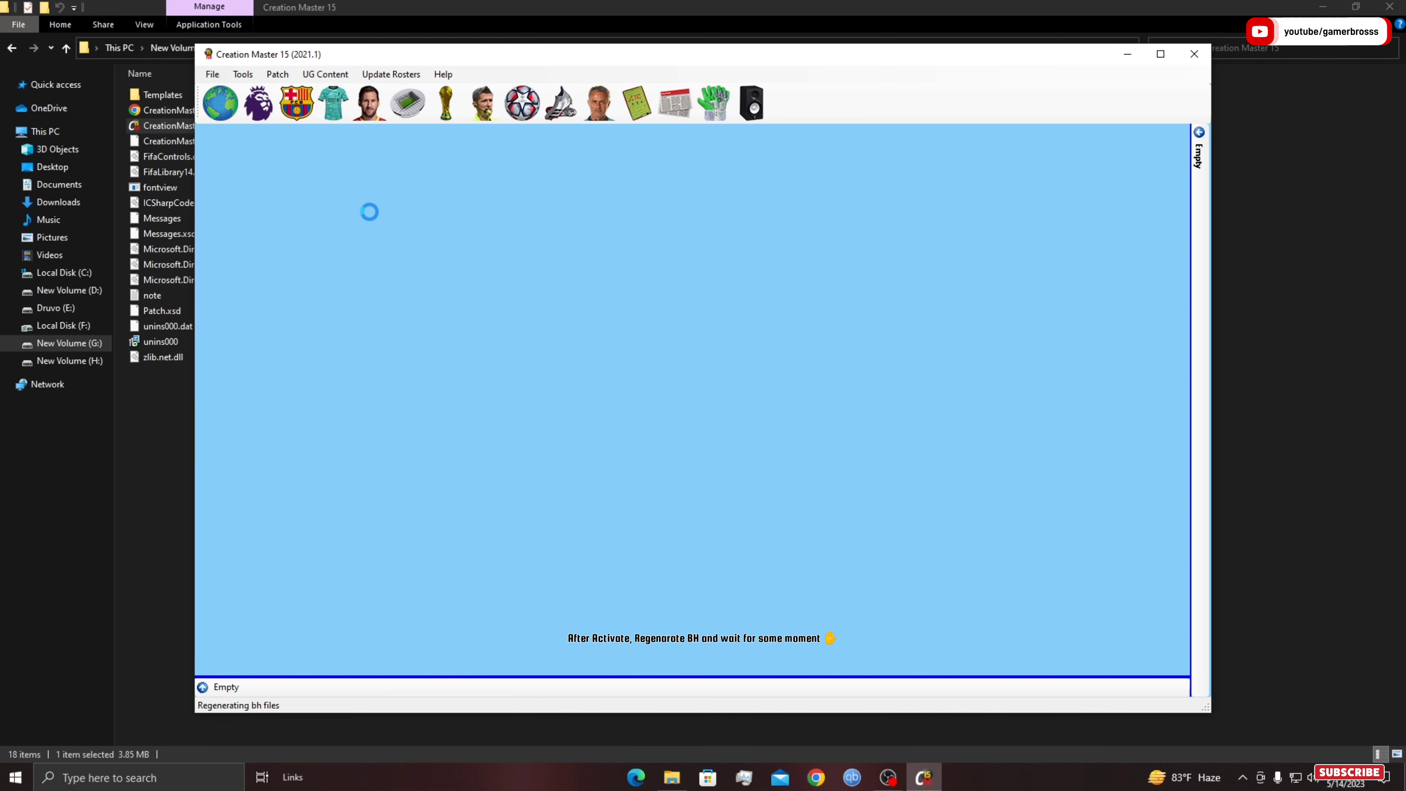
pyautogui.click(1390, 6)
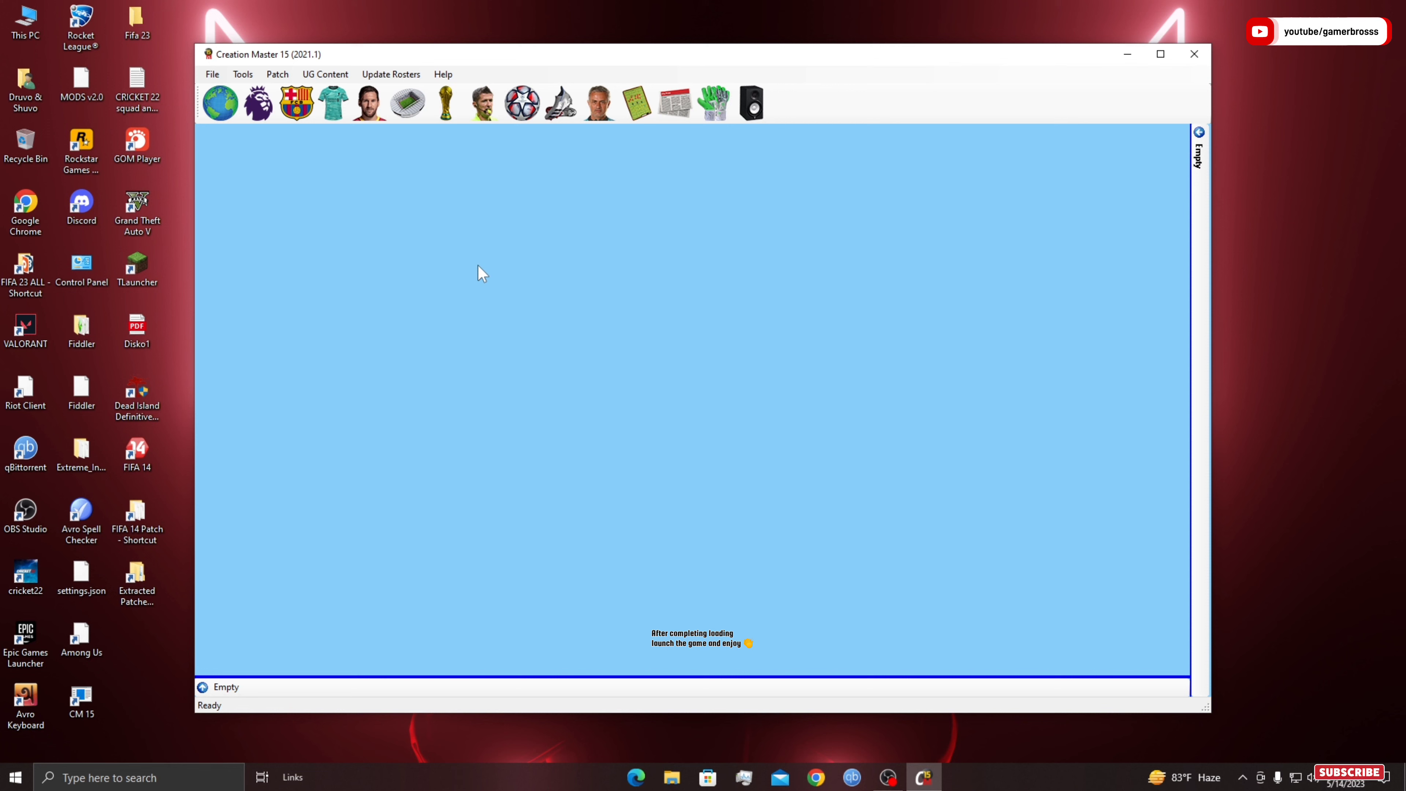
pyautogui.click(212, 75)
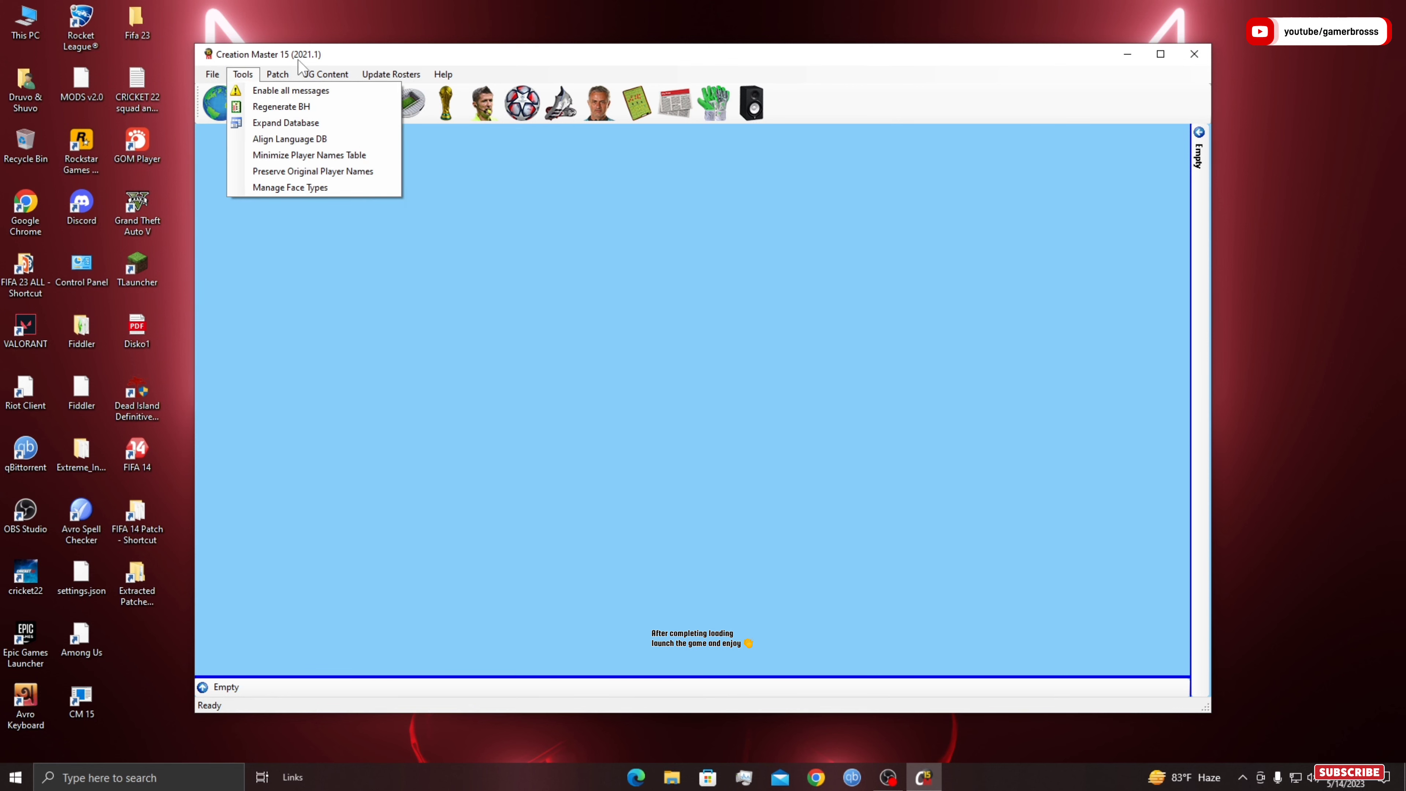
pyautogui.moveTo(279, 78)
pyautogui.click(518, 242)
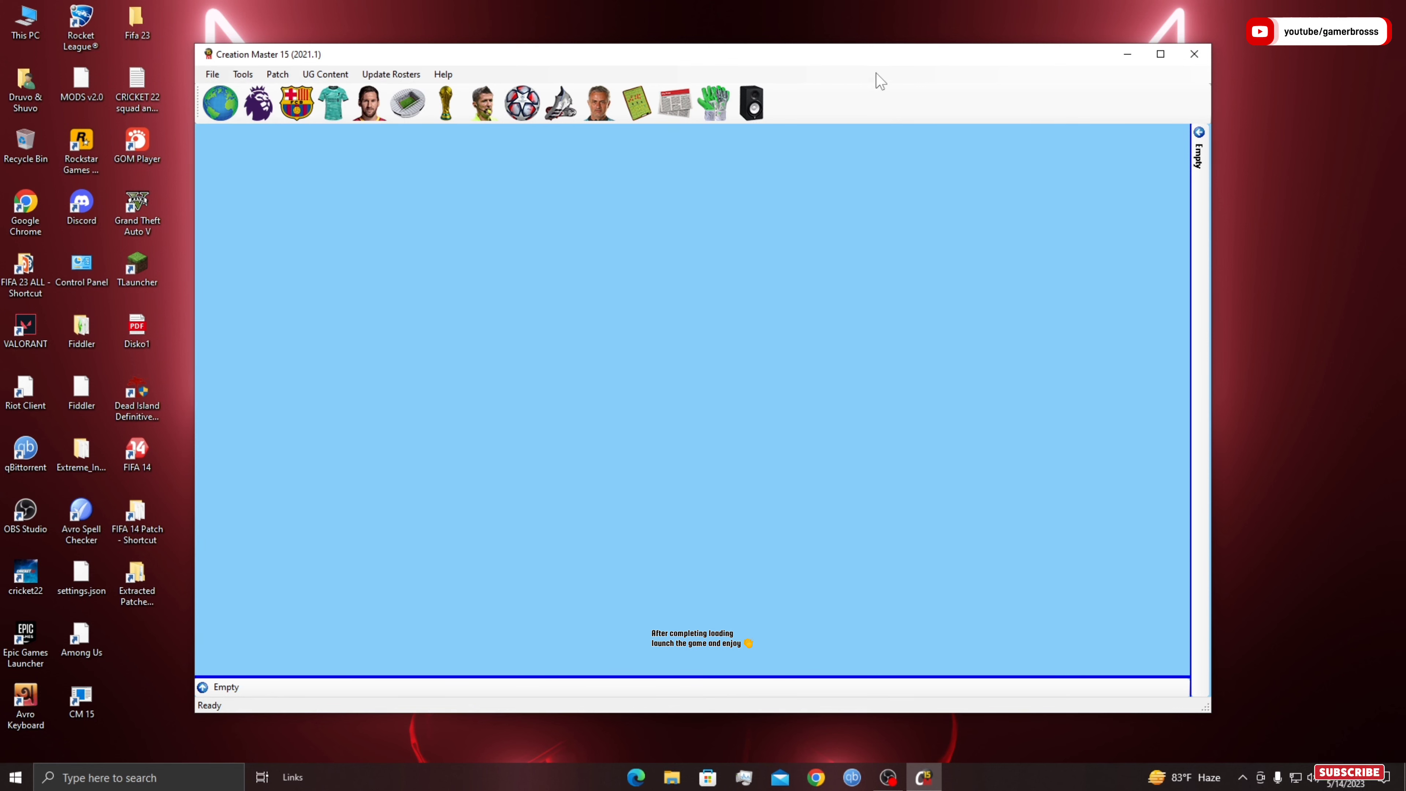
# - Minimize Creation Master 15 and refresh the desktop
pyautogui.click(1127, 54)
pyautogui.rightClick(551, 304)
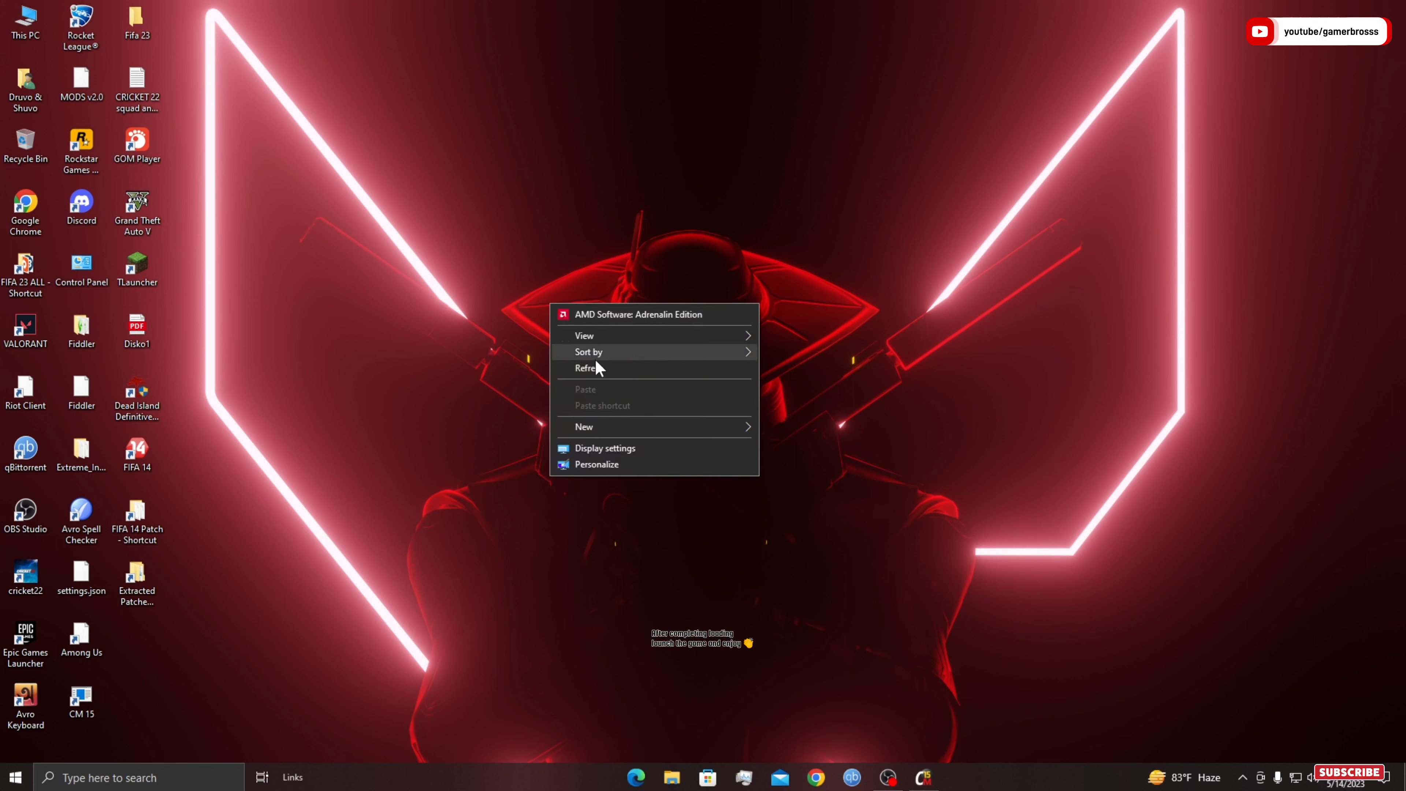
pyautogui.click(603, 374)
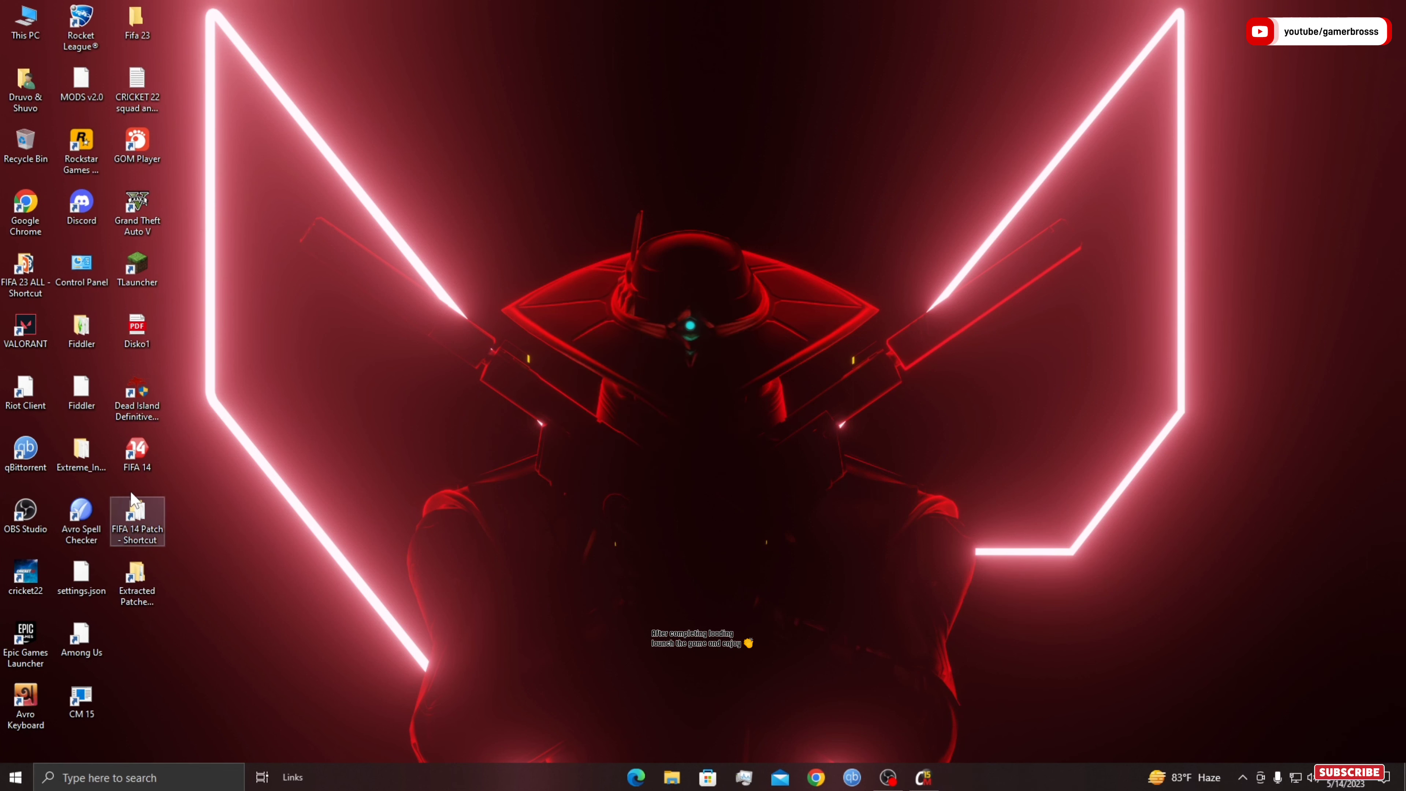
# - Open the FIFA 14 shortcut's file location, go up to the Game folder and run Launch
pyautogui.rightClick(140, 459)
pyautogui.click(214, 134)
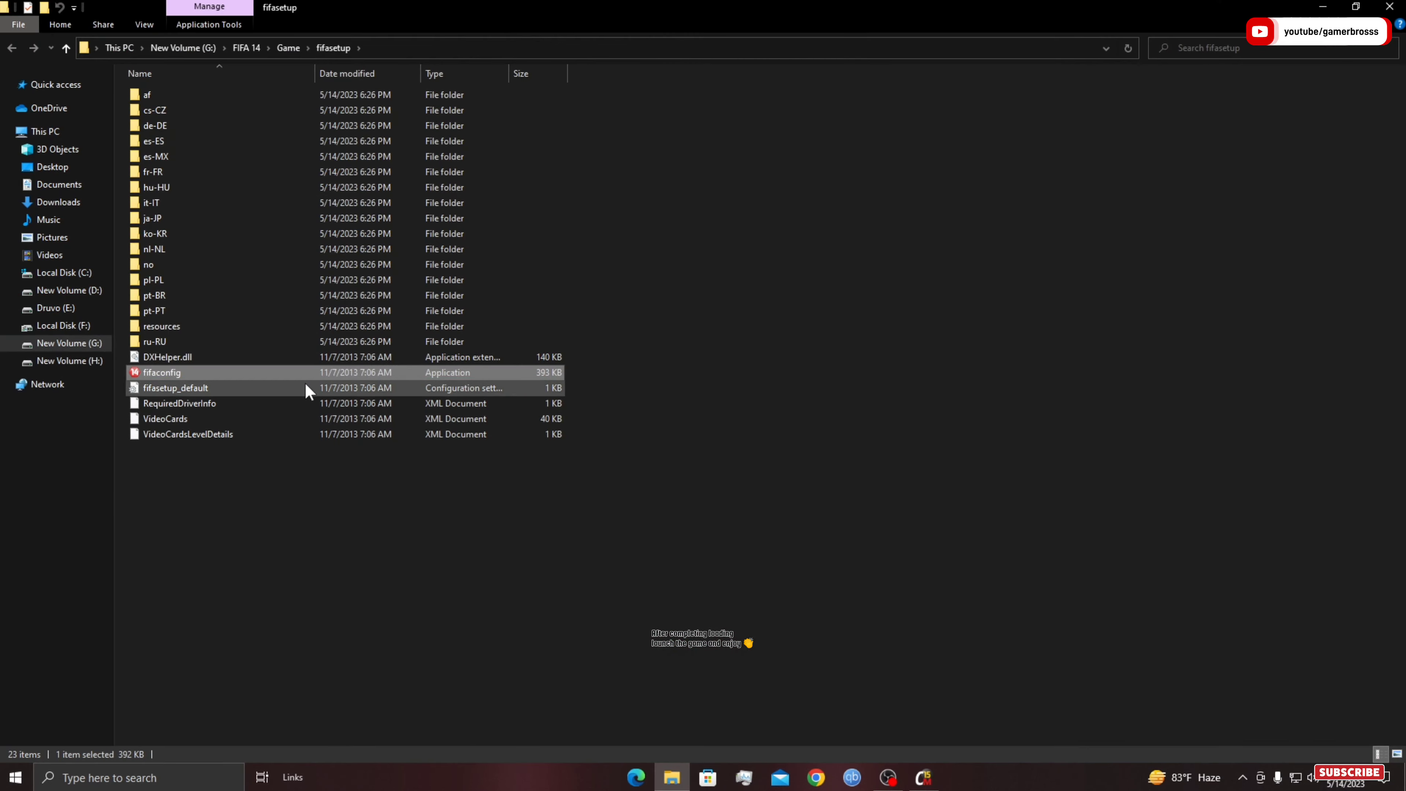
pyautogui.click(67, 48)
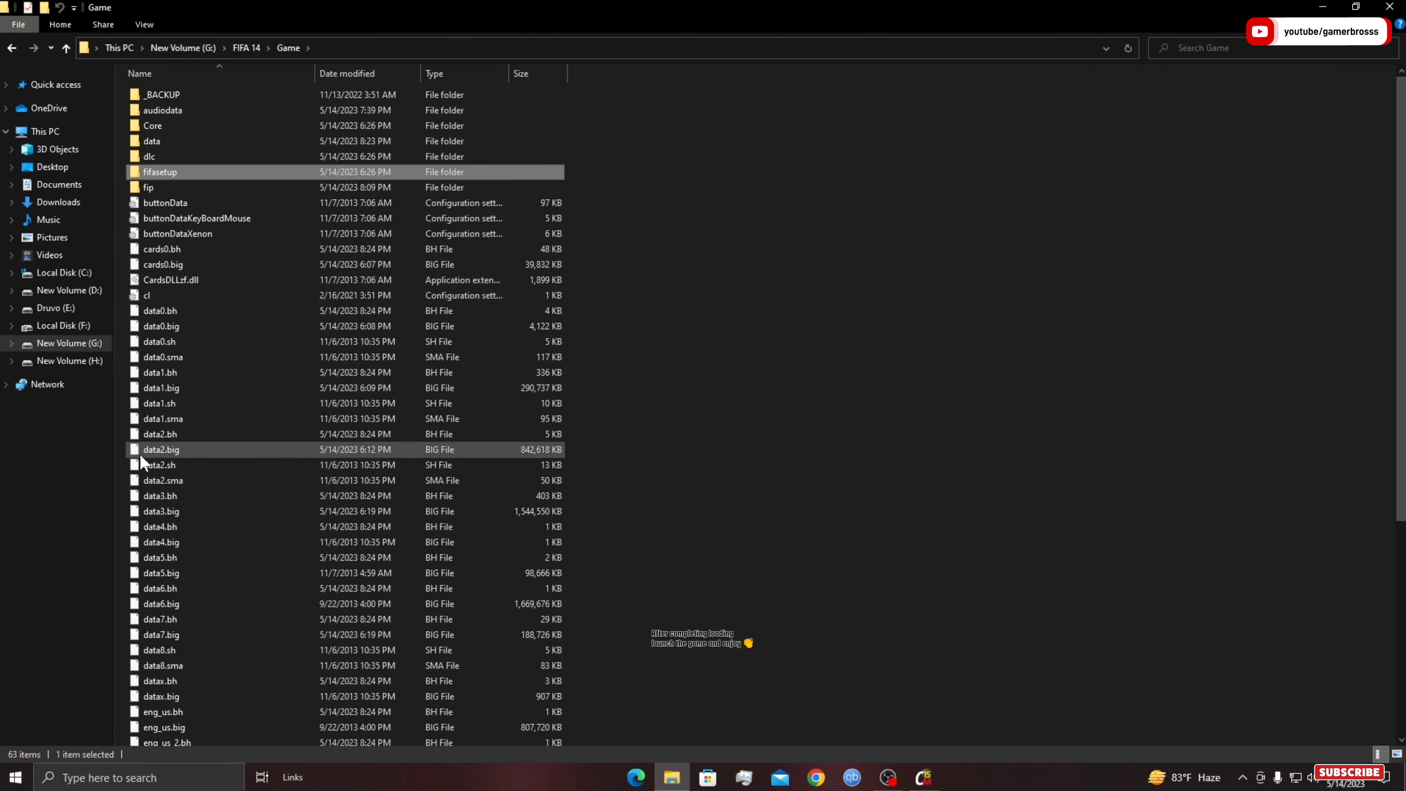
pyautogui.scroll(-7, 139, 452)
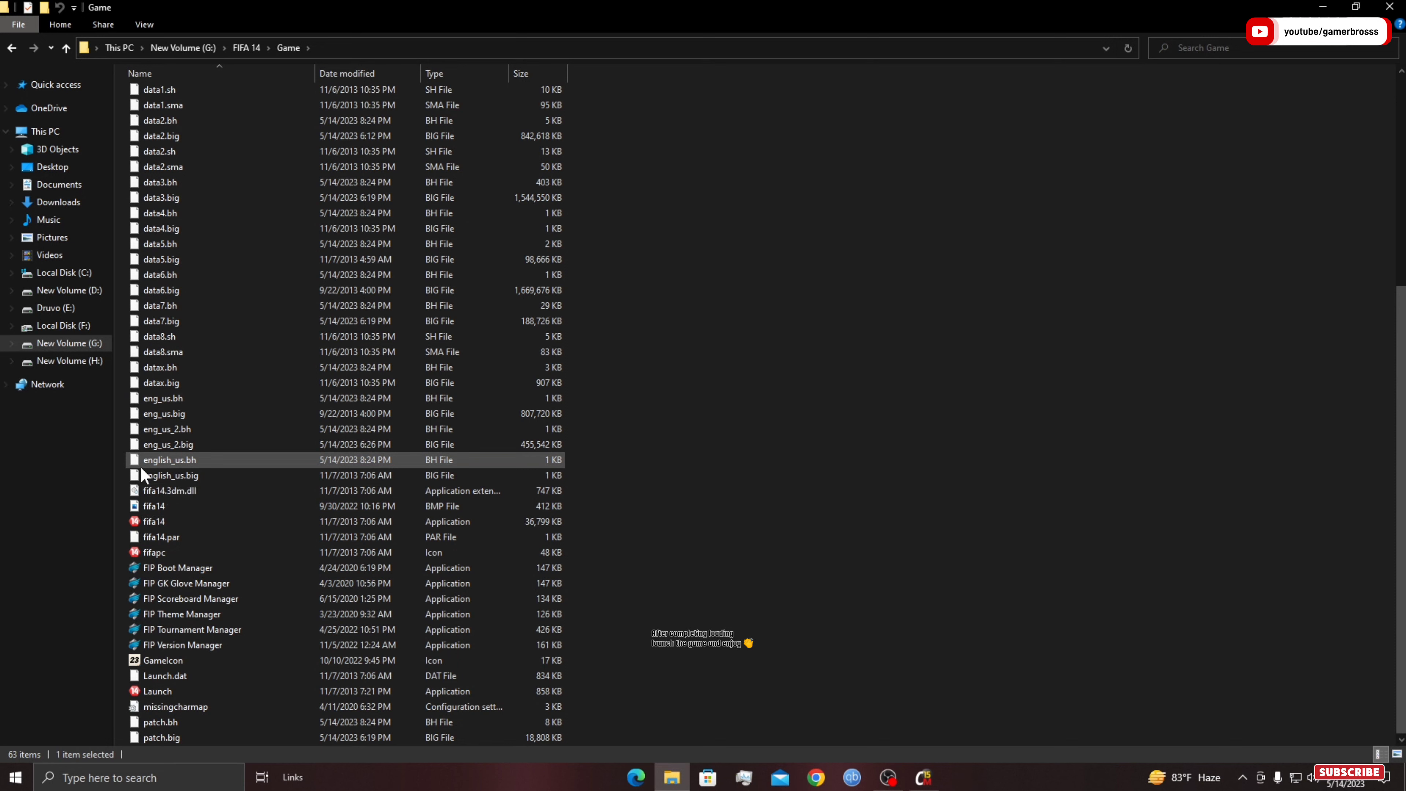
pyautogui.doubleClick(177, 693)
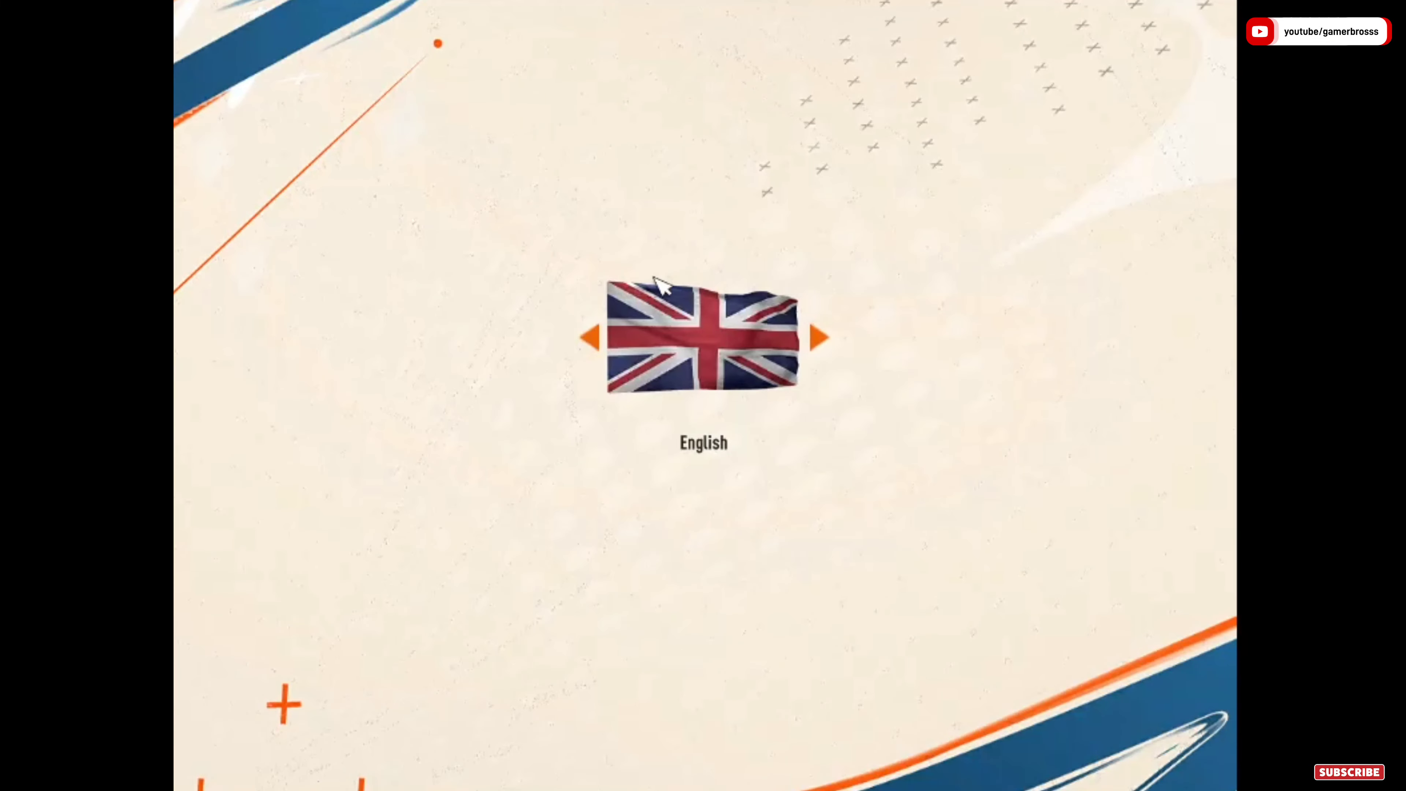
# - Start the game in English and create a new settings file named Personal Settings 1
pyautogui.click(655, 278)
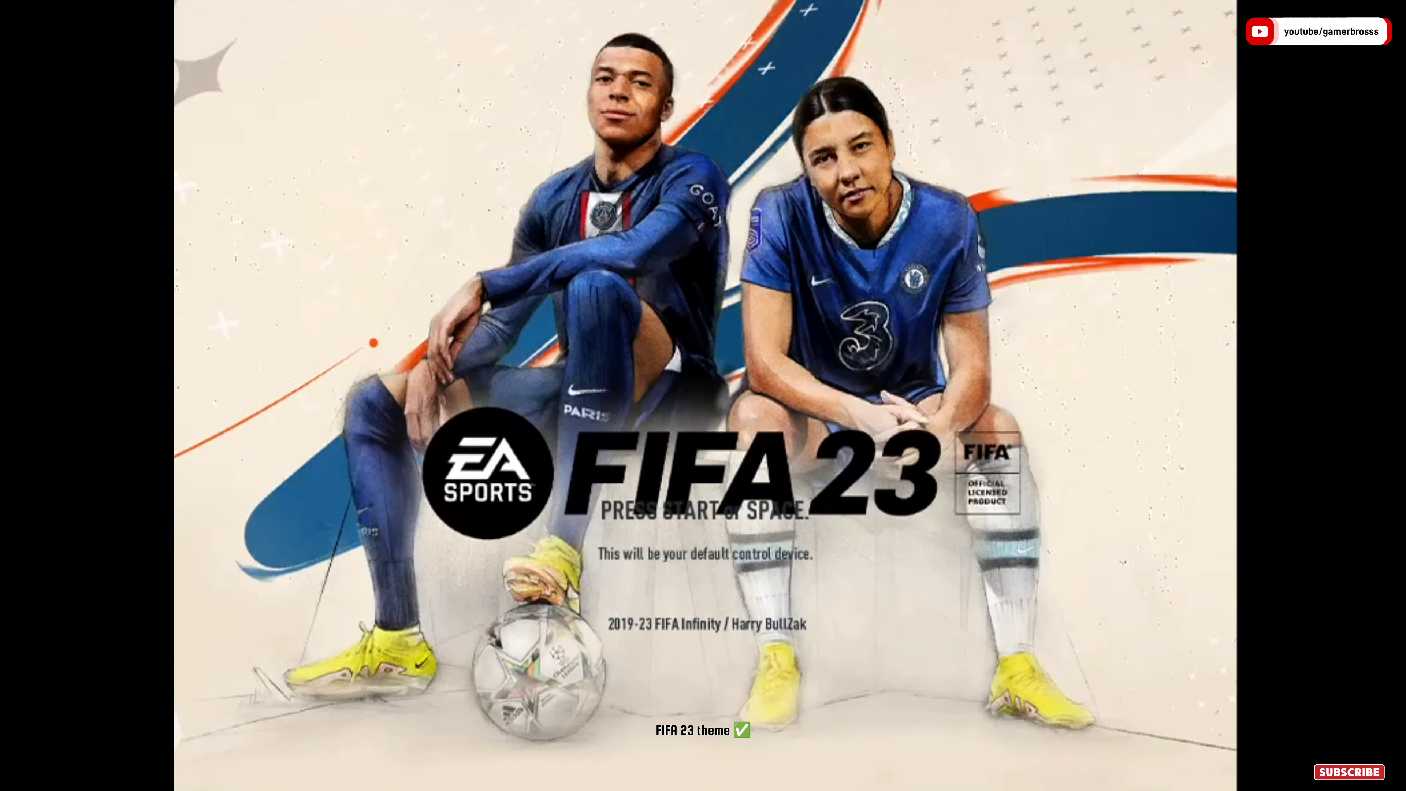
pyautogui.press('space')
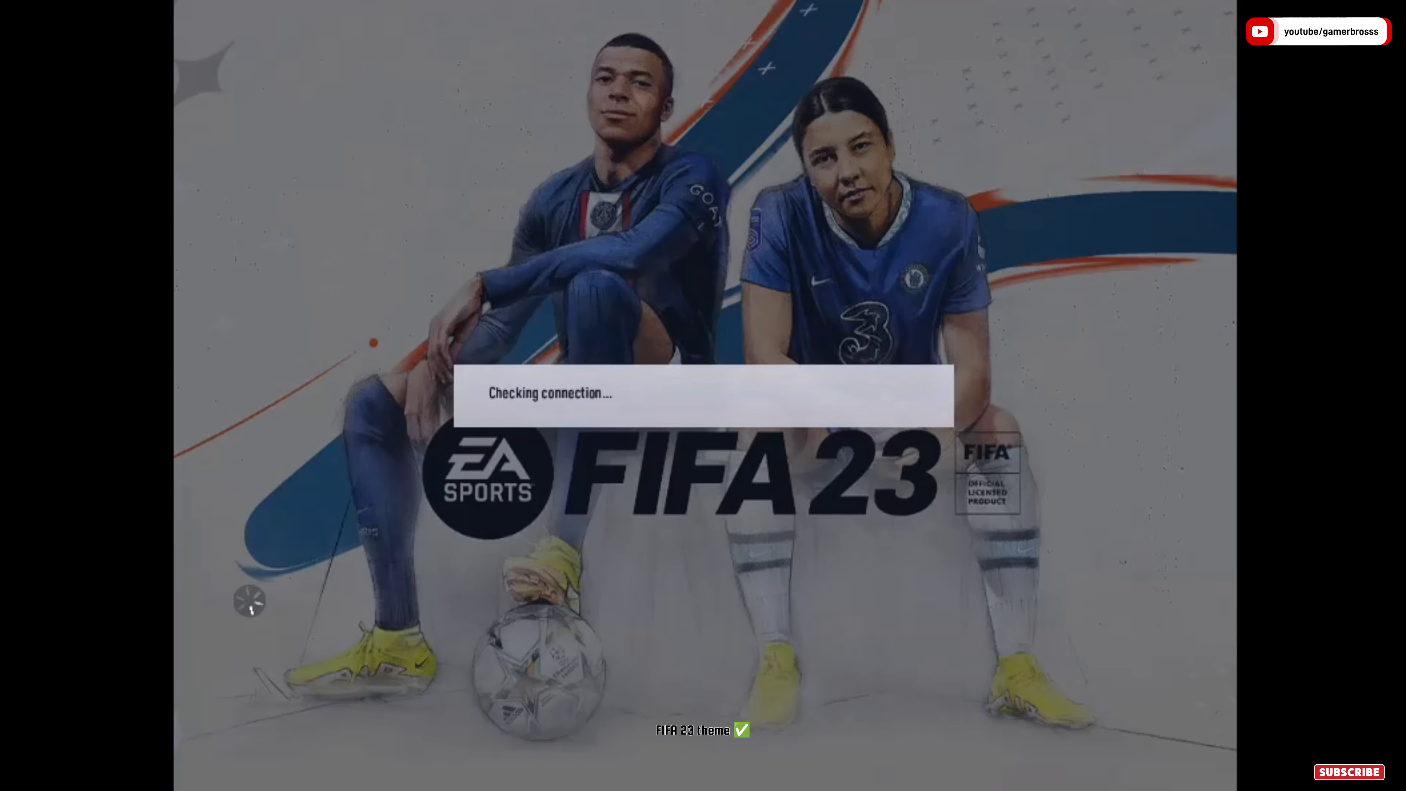
pyautogui.press('Return')
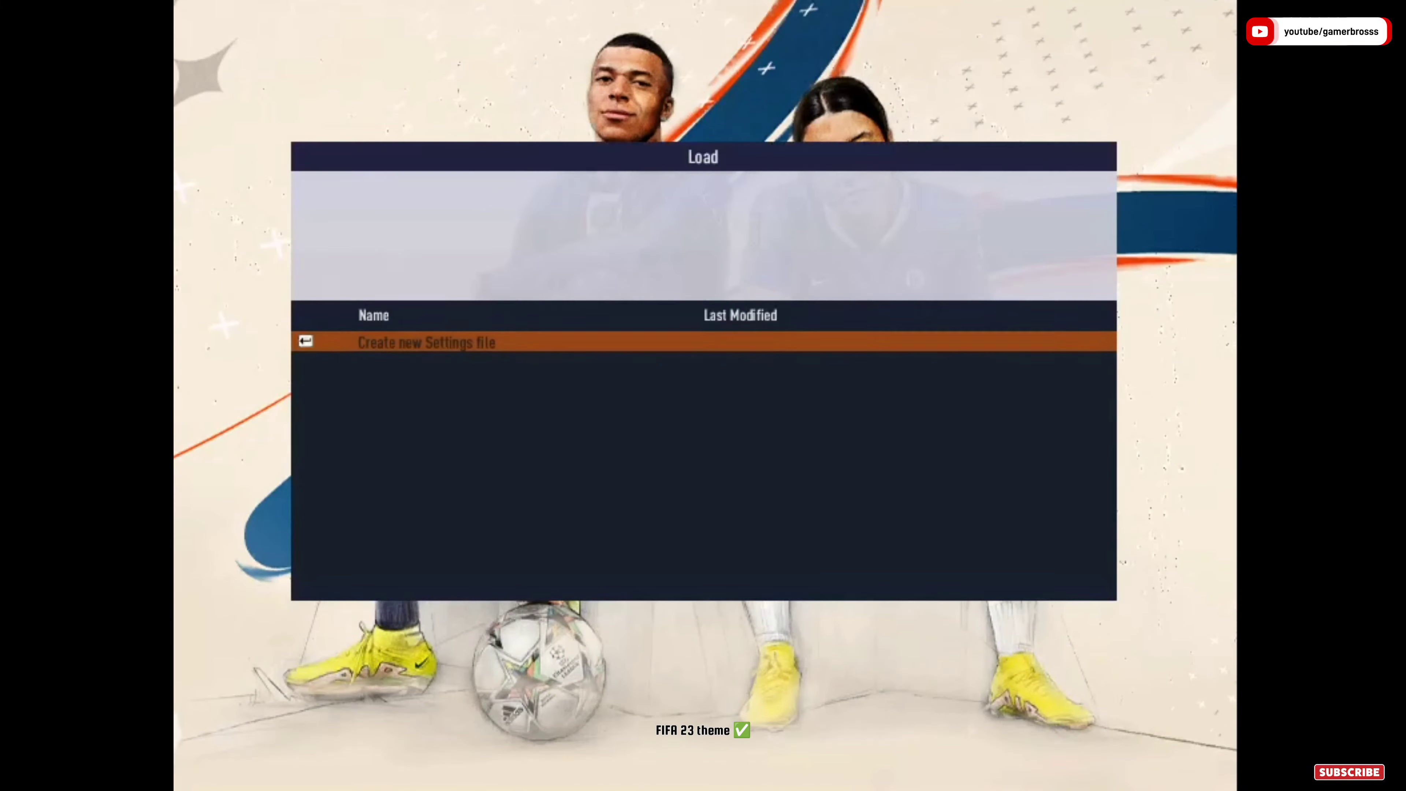
pyautogui.press('Return')
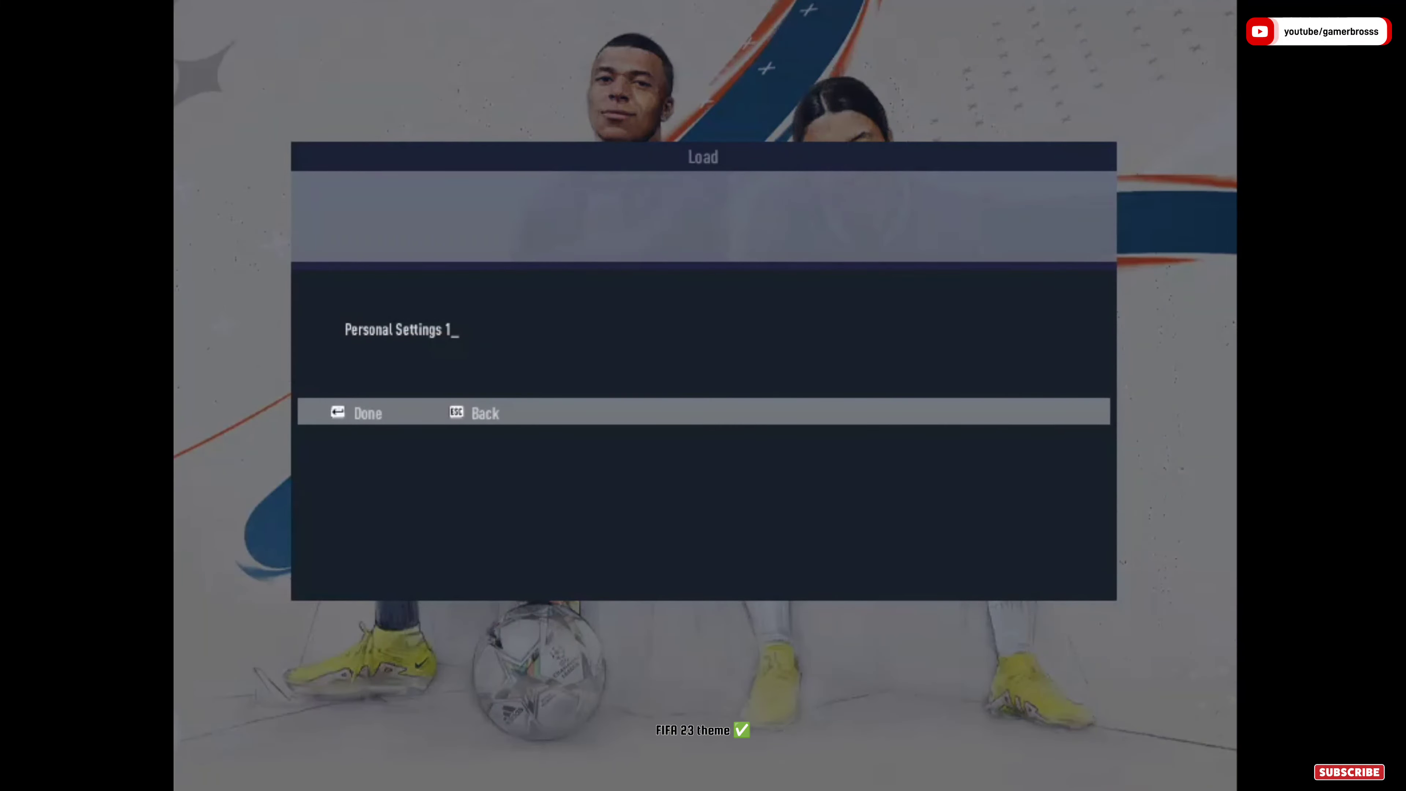
pyautogui.press('Return')
pyautogui.press('Return')
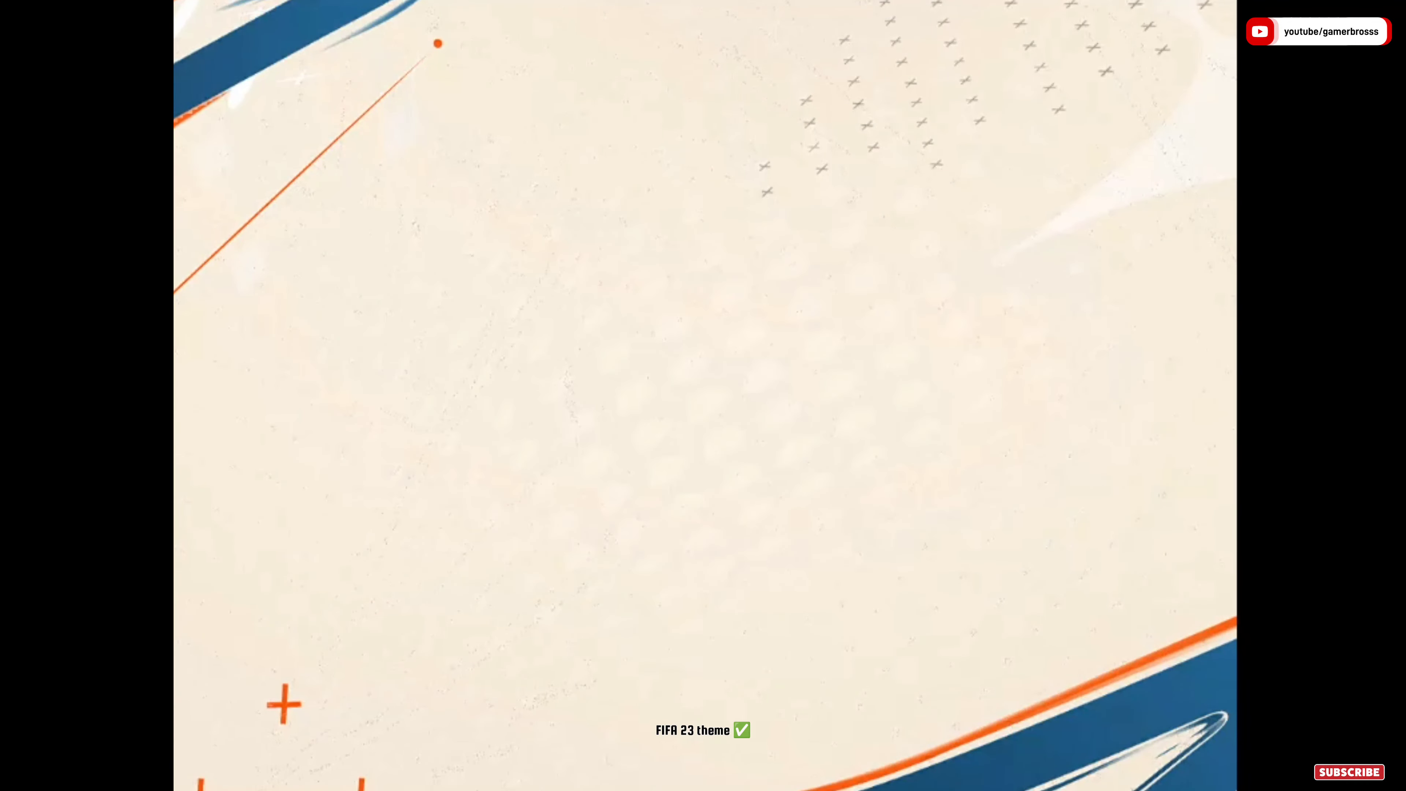
# - Confirm Arsenal as the supported club and choose No for sharing account information with it
pyautogui.press('Return')
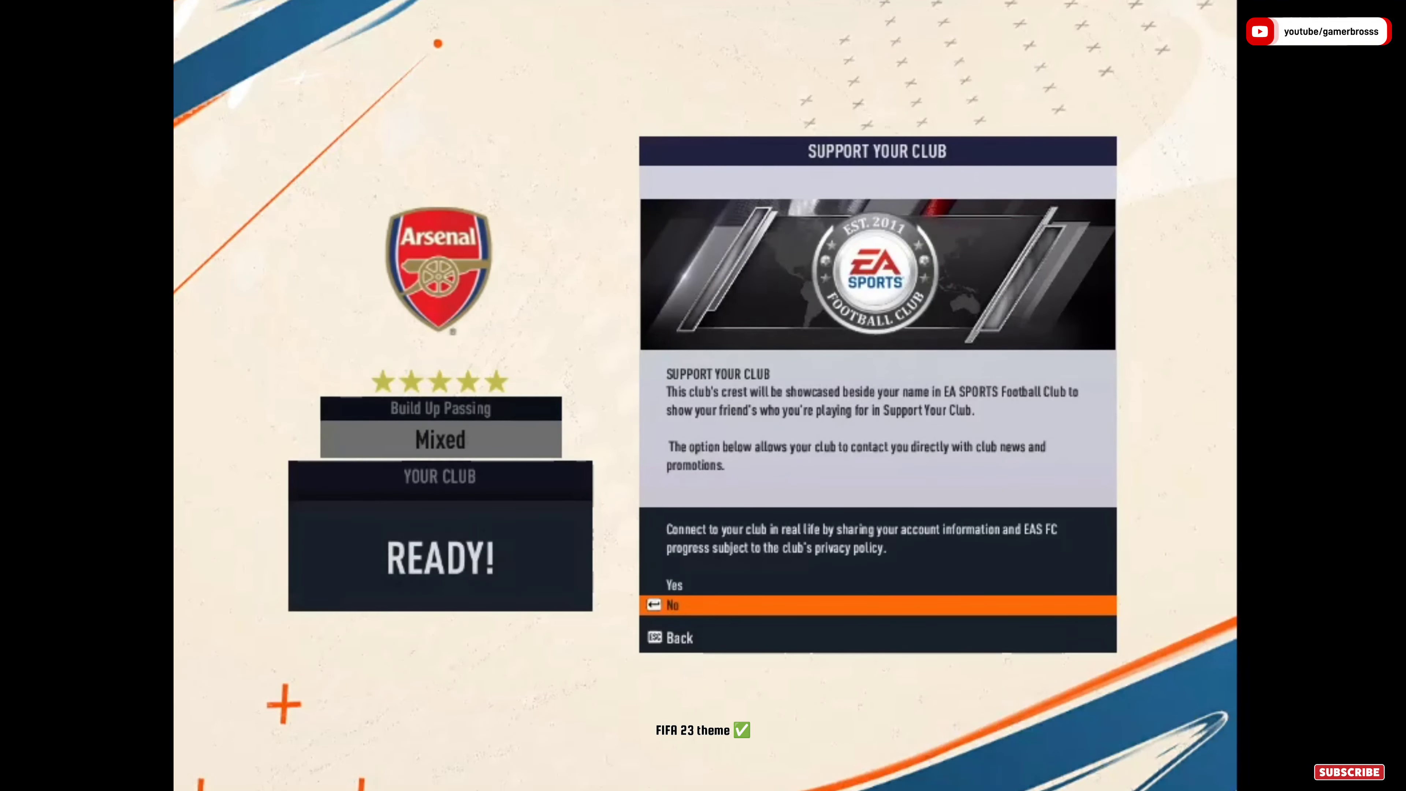
pyautogui.press('Return')
pyautogui.press('Return')
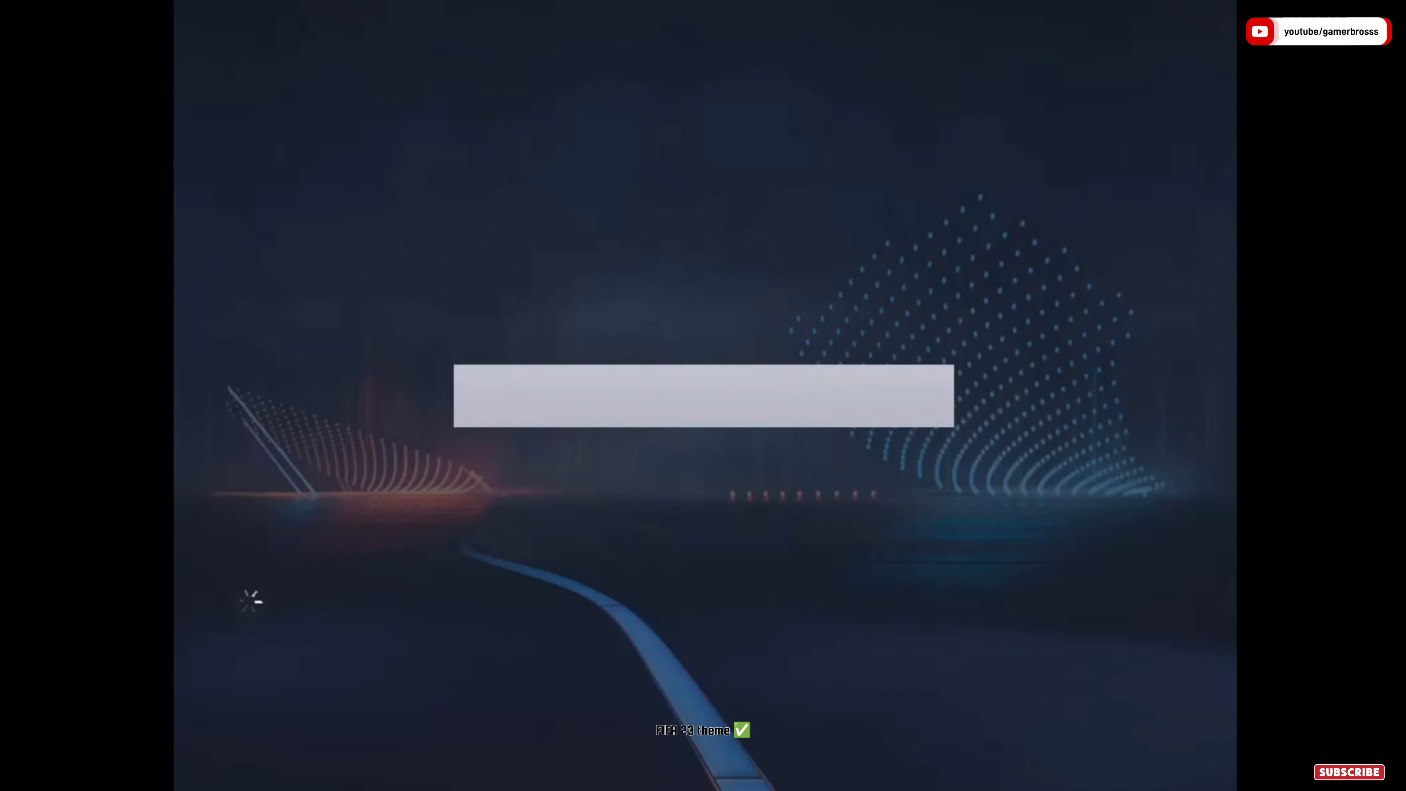
# - Look over the FIFA 23 themed home menu and view the controller side selection screen
pyautogui.press('Right')
pyautogui.press('Right')
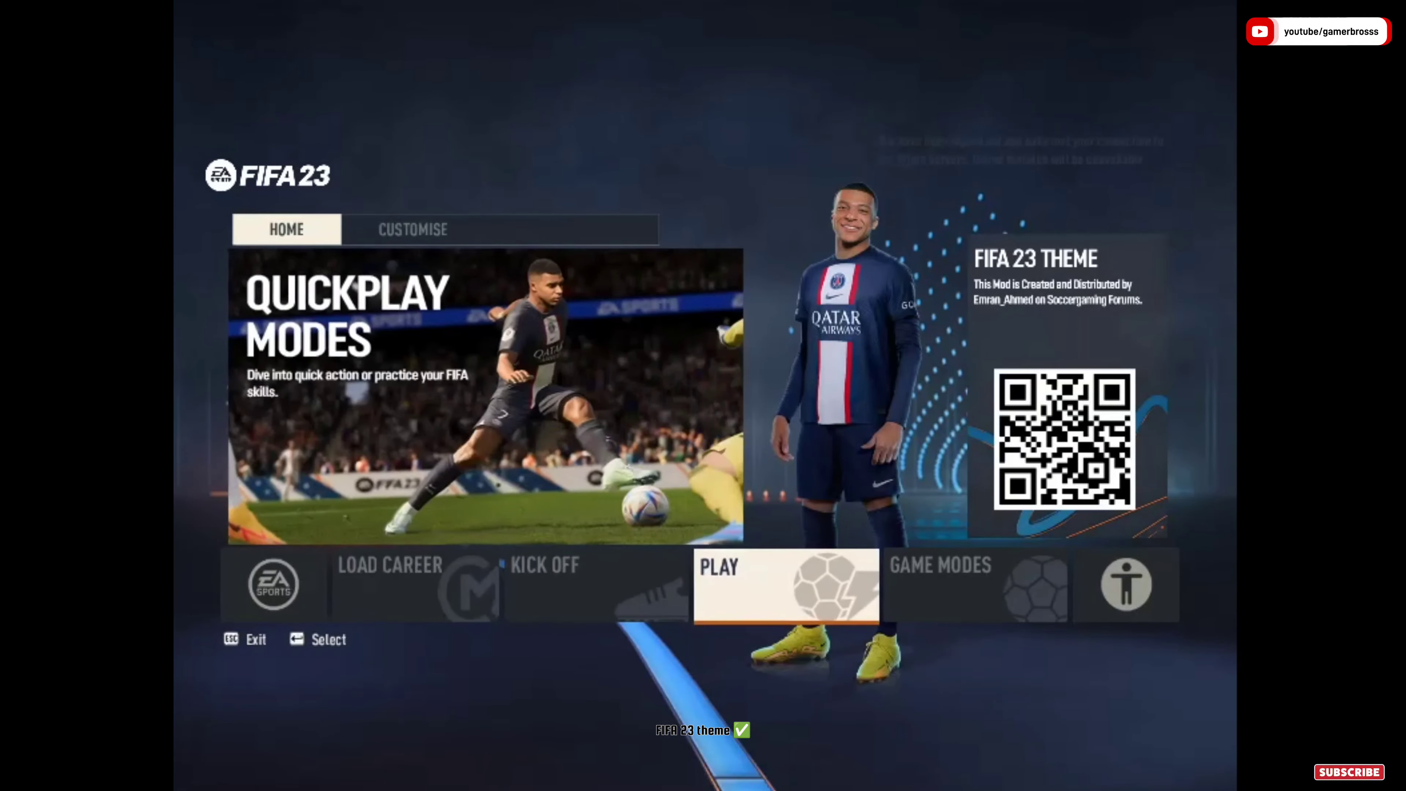
pyautogui.press('Right')
pyautogui.press('Left')
pyautogui.press('Left')
pyautogui.press('Return')
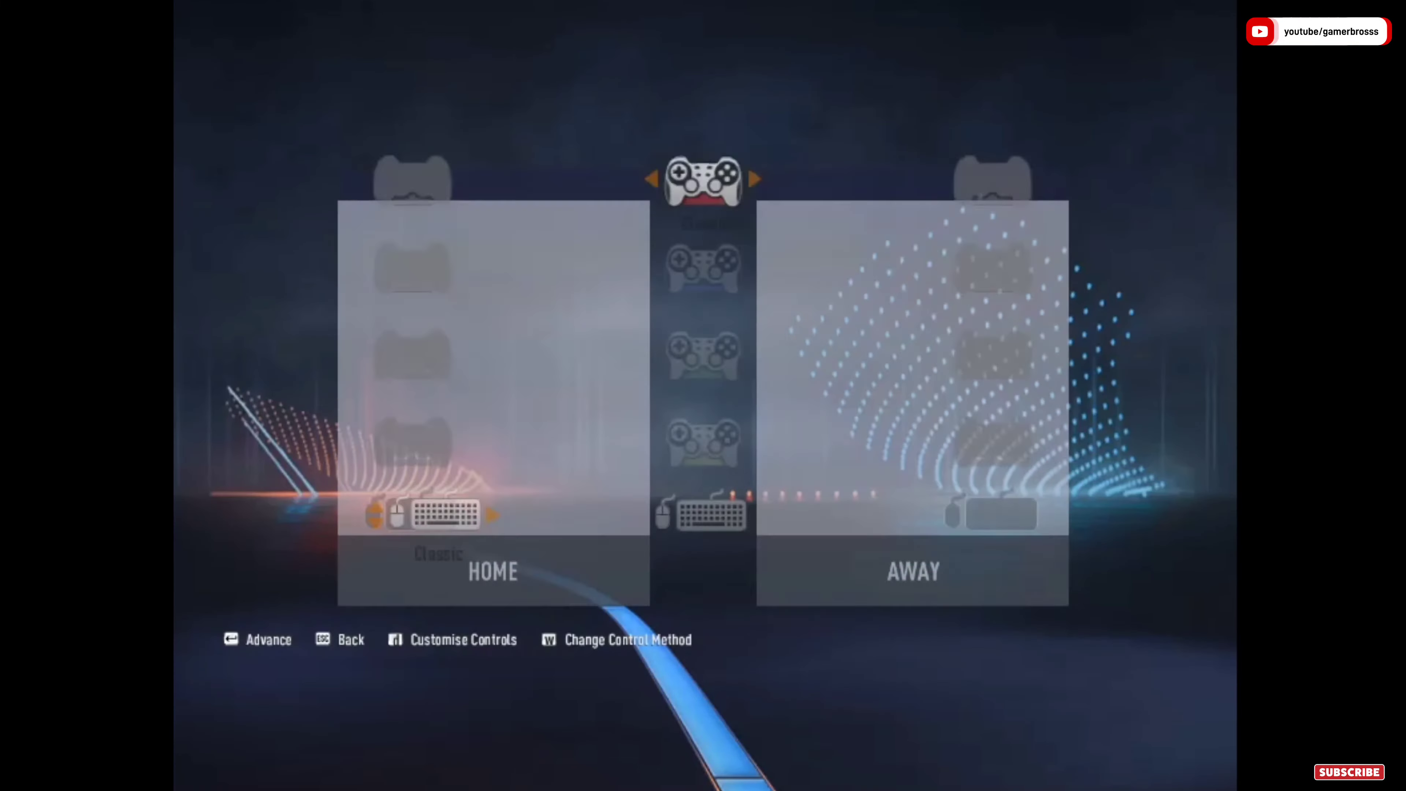
pyautogui.press('Return')
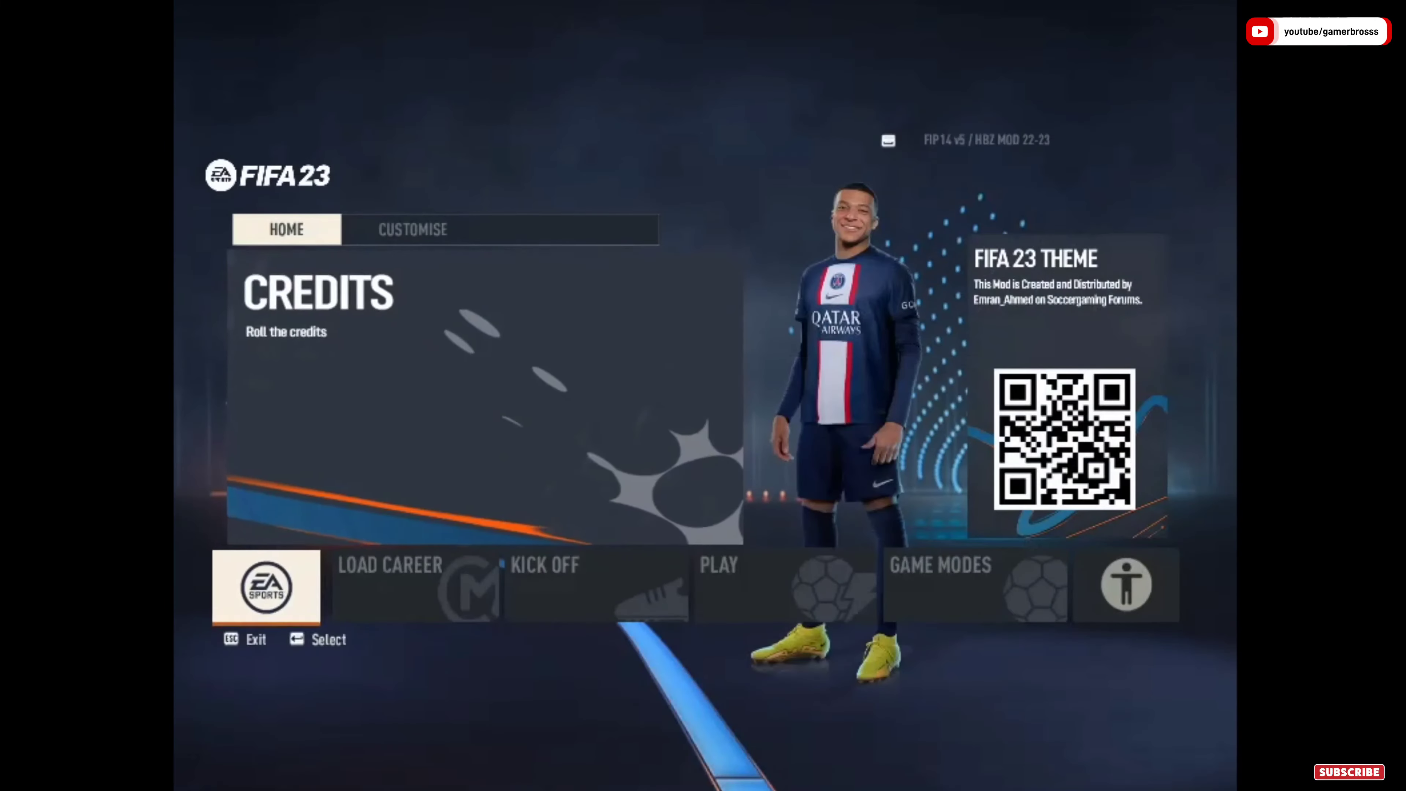
# - Browse the Home and Customise tiles and open Edit Teams
pyautogui.press('Right')
pyautogui.press('Right')
pyautogui.press('Right')
pyautogui.press('Right')
pyautogui.press('Right')
pyautogui.press('Right')
pyautogui.press('Right')
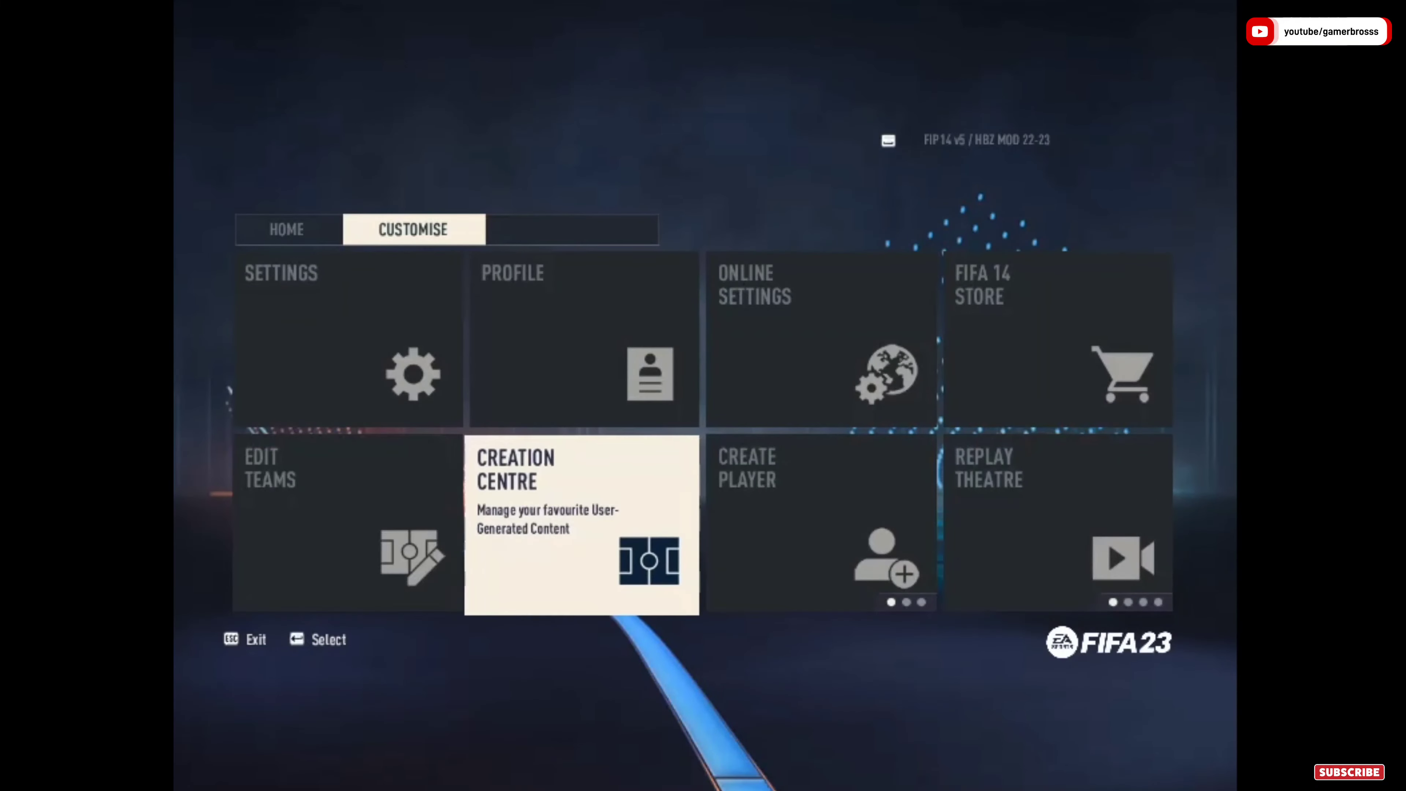
pyautogui.press('Left')
pyautogui.press('Return')
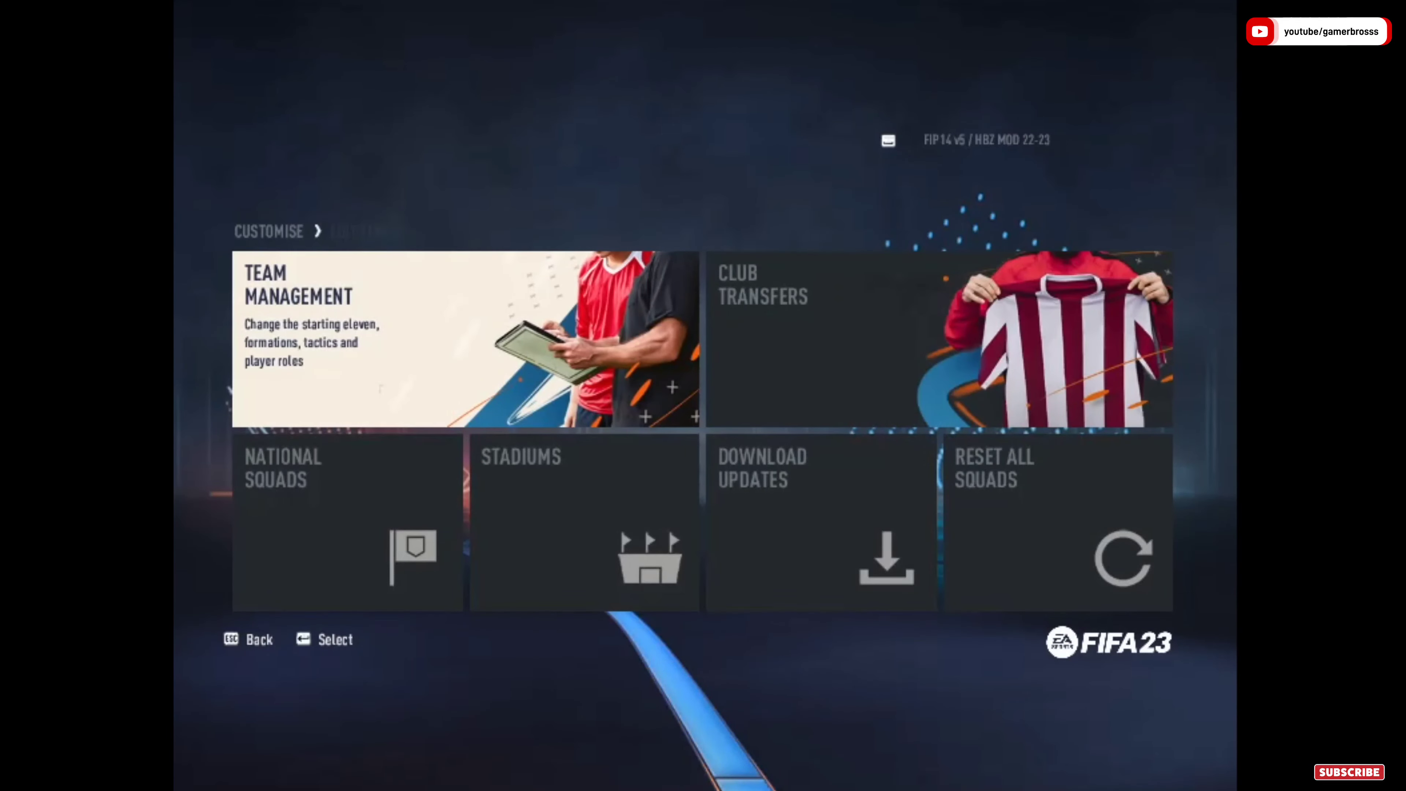
# - Open Arsenal's squad in Team Management, look through its player list, ratings and faces, and return to team selection
pyautogui.press('Return')
pyautogui.press('Return')
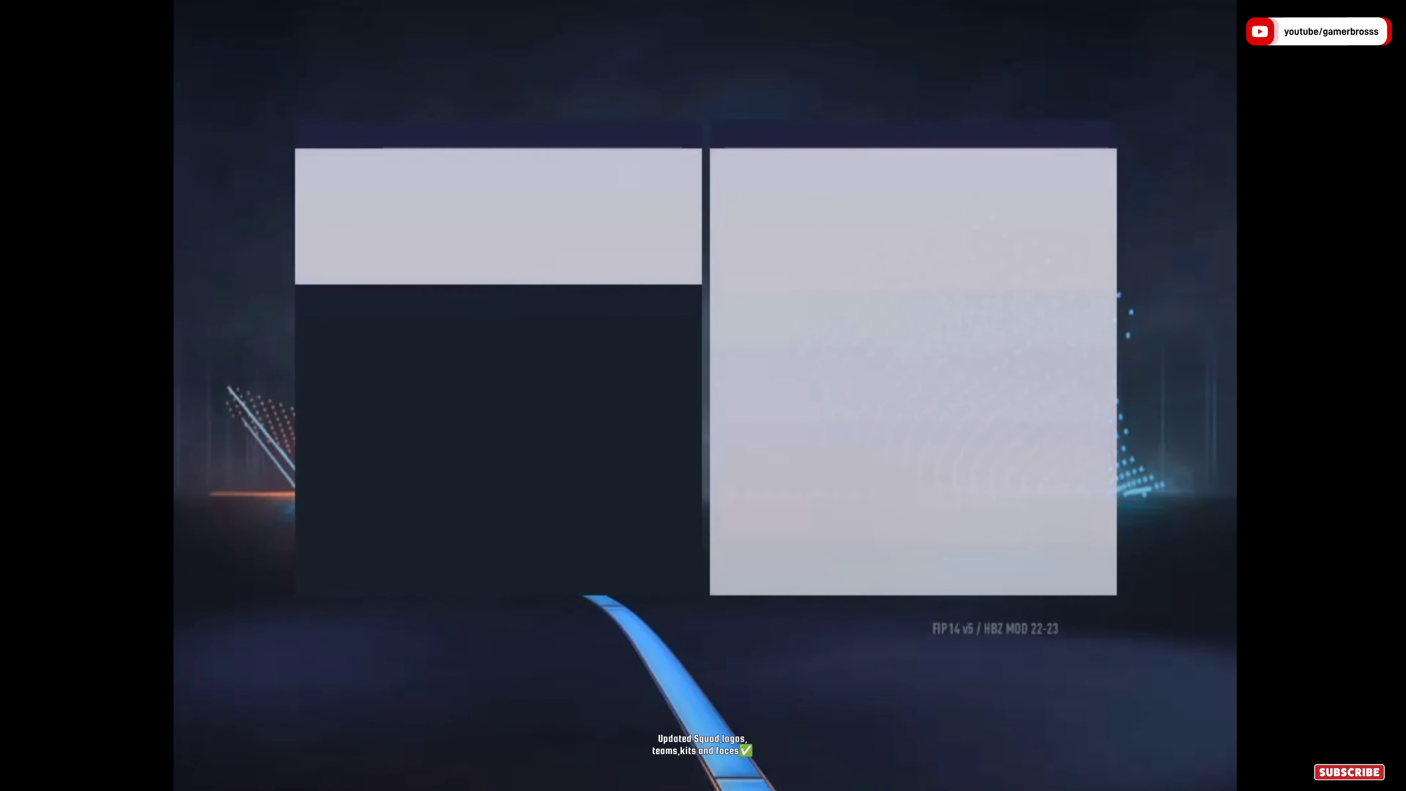
pyautogui.press('Return')
pyautogui.press('Down')
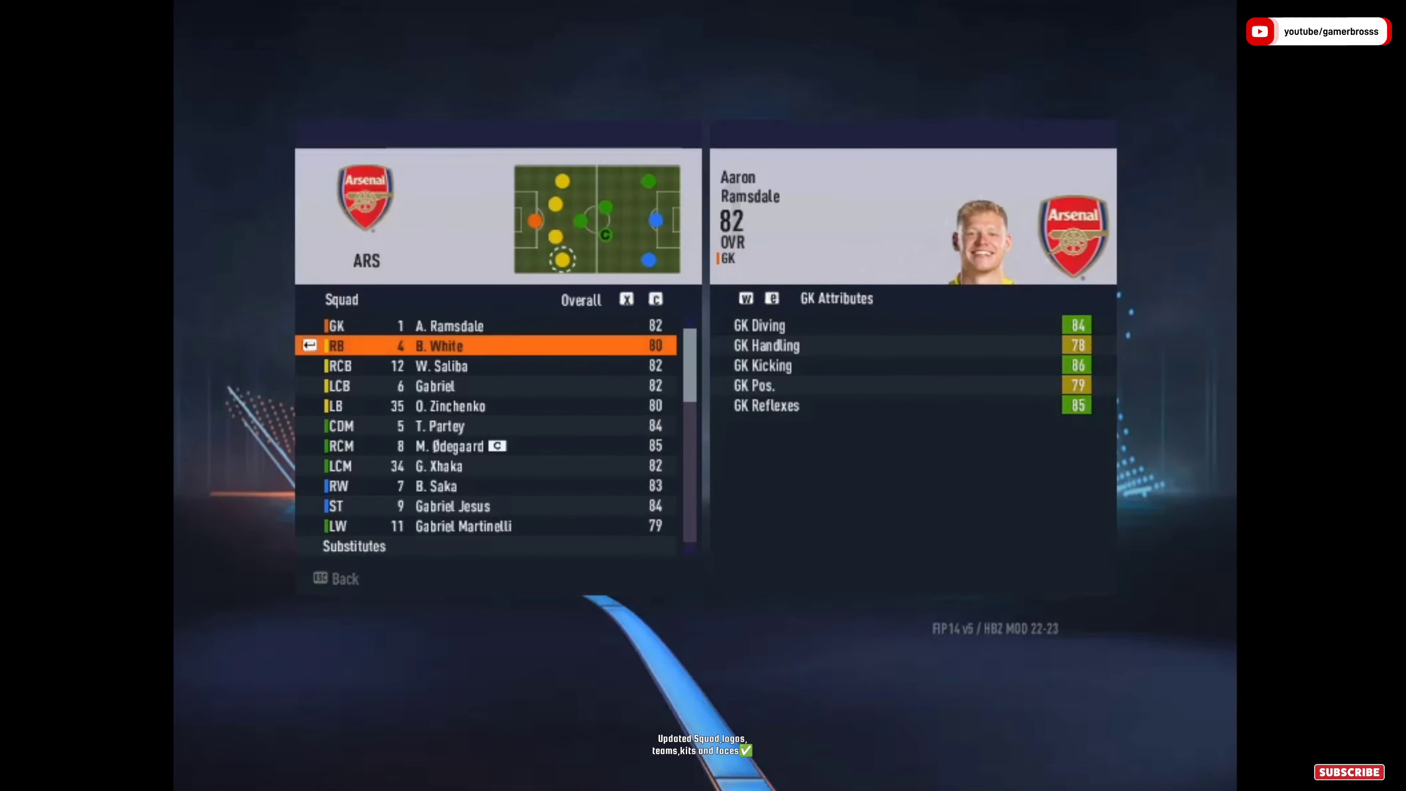
pyautogui.press('Down')
pyautogui.press('Up')
pyautogui.press('Down')
pyautogui.press('Down')
pyautogui.press('Down')
pyautogui.press('Down')
pyautogui.press('Down')
pyautogui.press('Down')
pyautogui.press('Down')
pyautogui.press('Down')
pyautogui.press('Down')
pyautogui.press('Down')
pyautogui.press('Down')
pyautogui.press('Down')
pyautogui.press('Down')
pyautogui.press('Down')
pyautogui.press('Down')
pyautogui.press('Down')
pyautogui.press('Down')
pyautogui.press('Down')
pyautogui.press('Down')
pyautogui.press('Down')
pyautogui.press('Down')
pyautogui.press('Down')
pyautogui.press('Down')
pyautogui.press('Down')
pyautogui.press('Down')
pyautogui.press('Down')
pyautogui.press('Down')
pyautogui.press('Down')
pyautogui.press('Down')
pyautogui.press('Down')
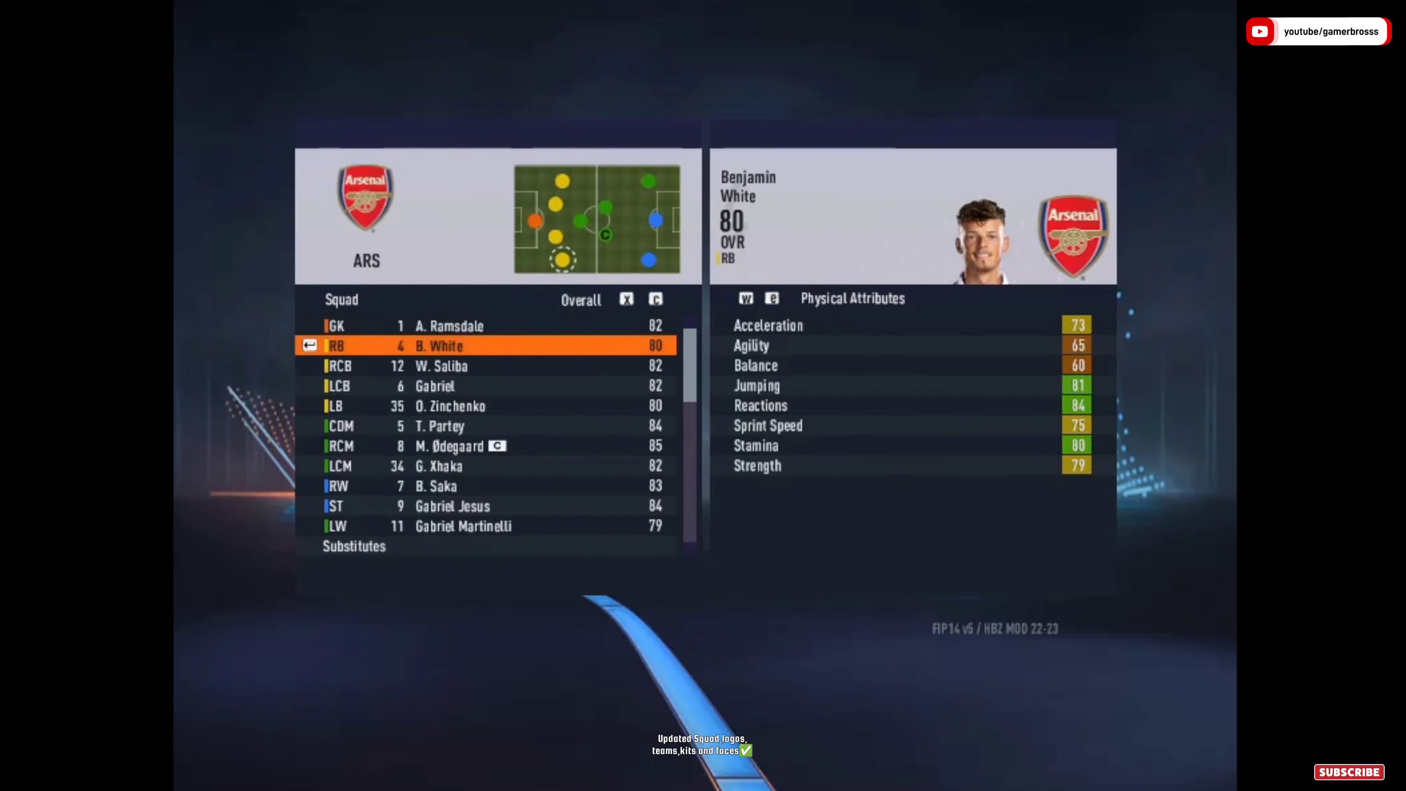
pyautogui.press('Escape')
pyautogui.press('Escape')
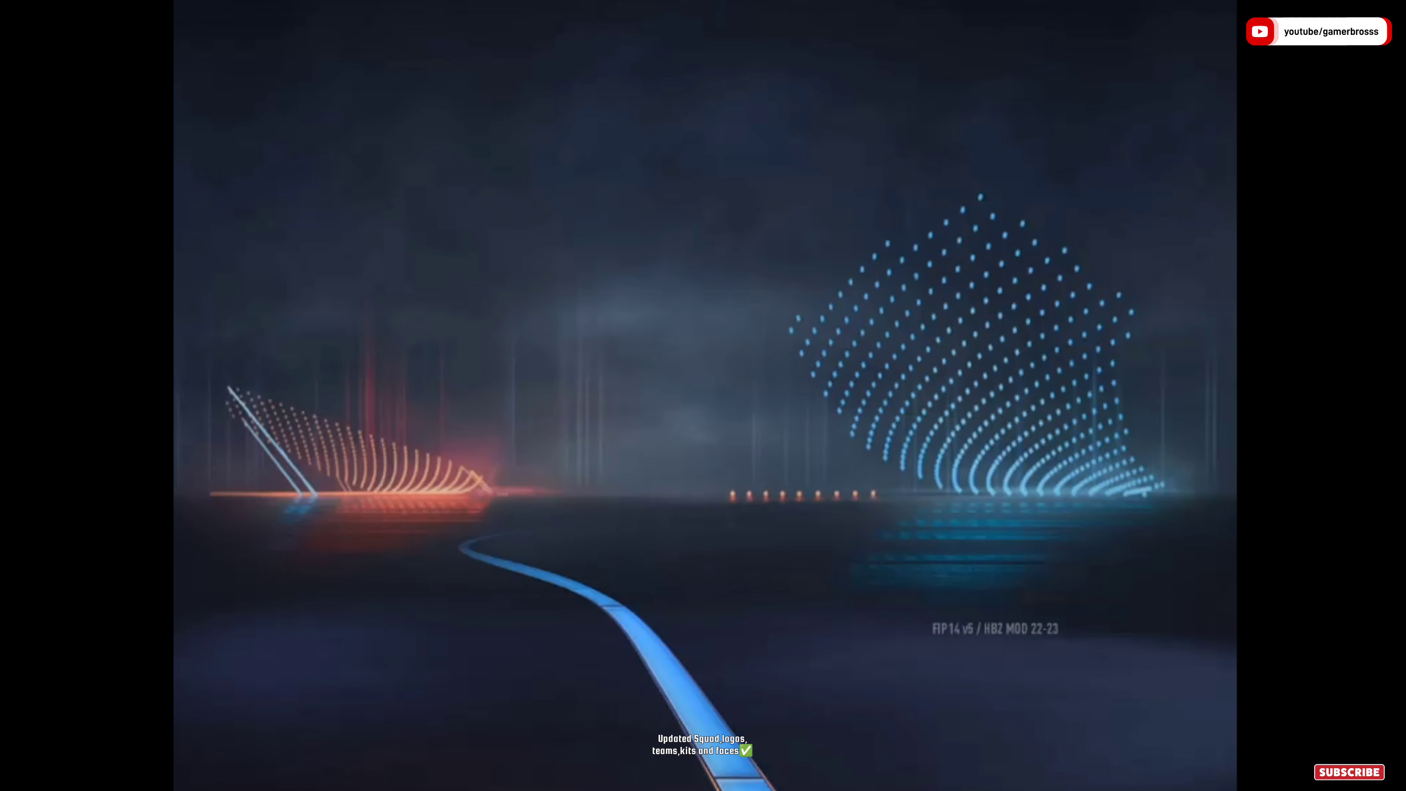
# - Choose Chelsea in the Premier League and look through the starting eleven and substitutes in its squad list
pyautogui.press('Right')
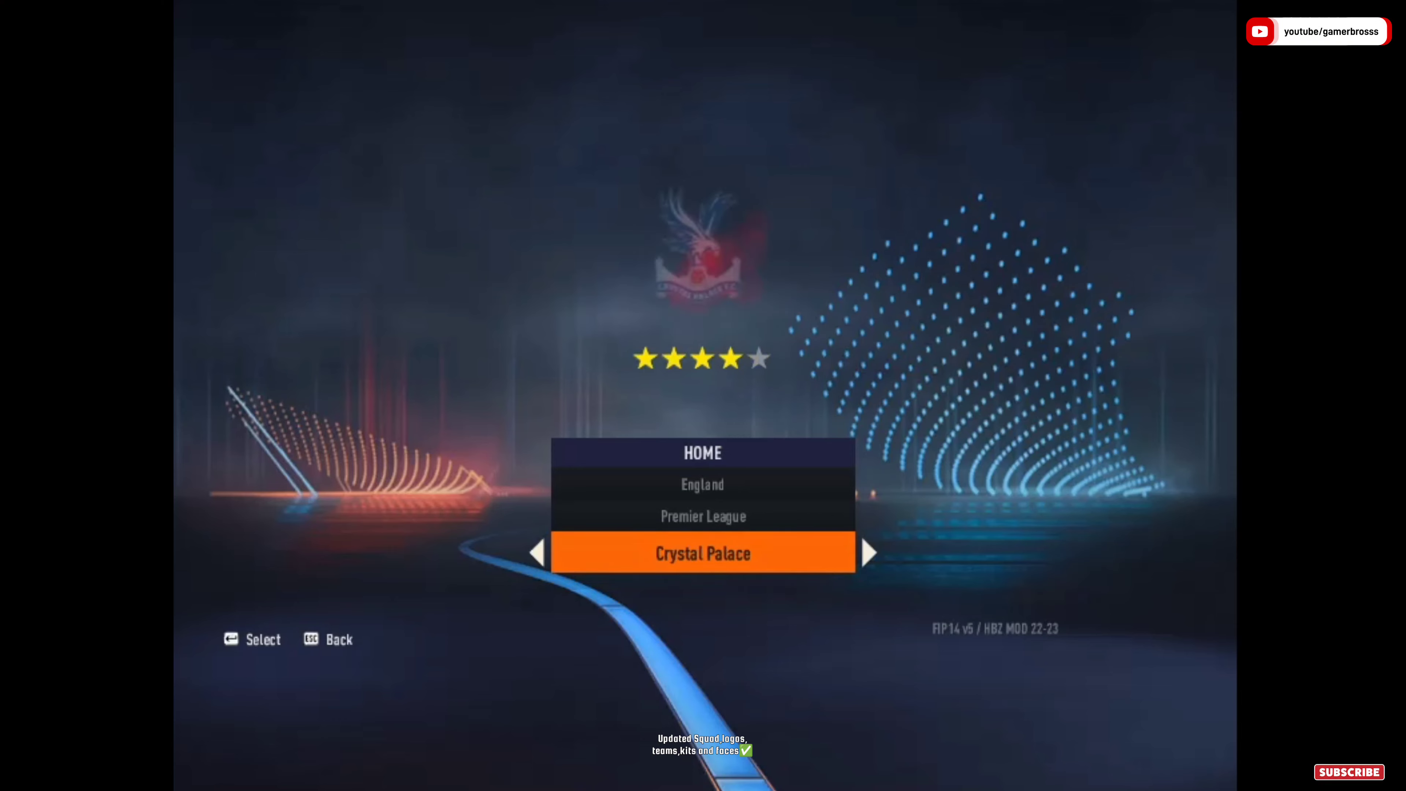
pyautogui.press('Left')
pyautogui.press('Return')
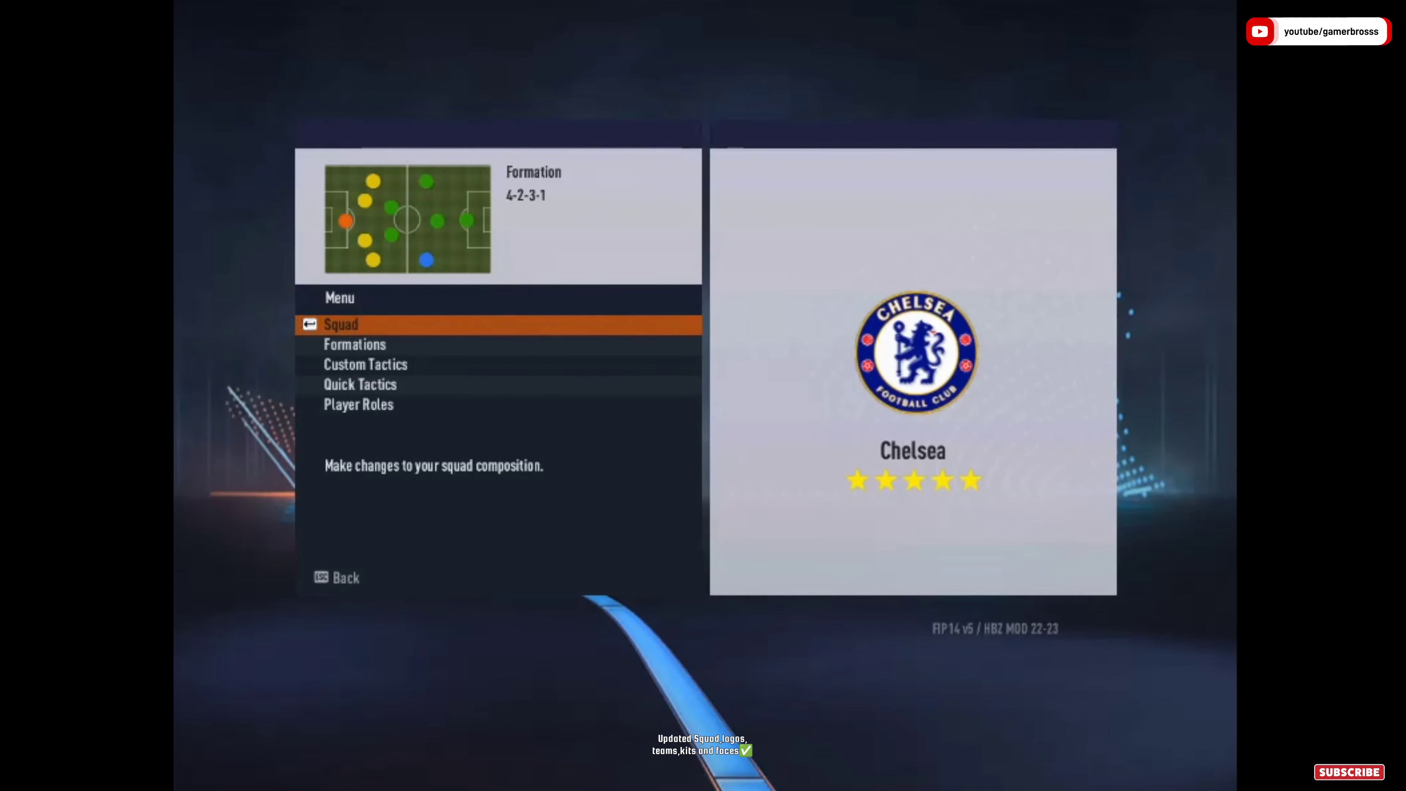
pyautogui.press('Return')
pyautogui.press('Down')
pyautogui.press('Down')
pyautogui.press('Down')
pyautogui.press('Down')
pyautogui.press('Down')
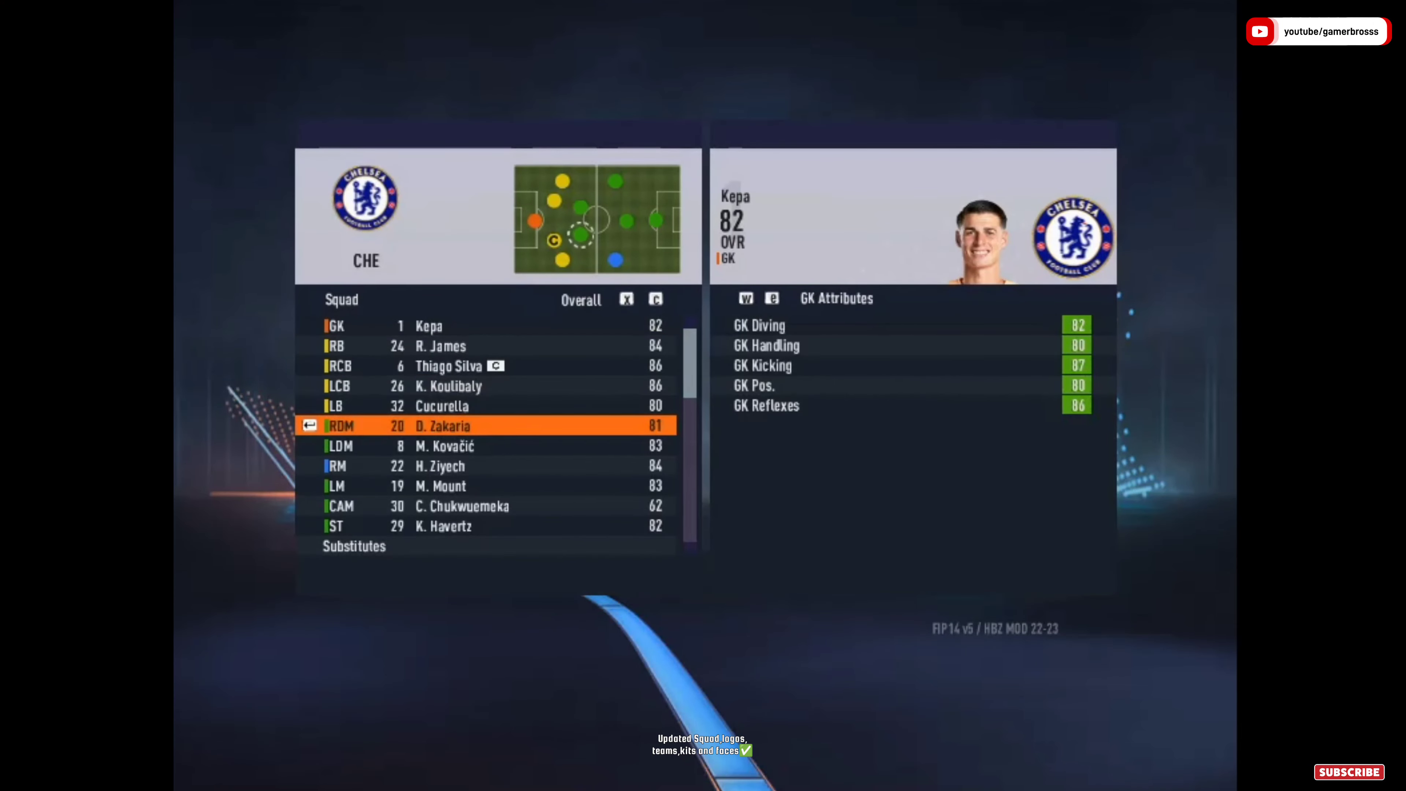
pyautogui.press('Down')
pyautogui.press('Down')
pyautogui.press('Down')
pyautogui.press('Down')
pyautogui.press('Down')
pyautogui.press('Down')
pyautogui.press('Down')
pyautogui.press('Down')
pyautogui.press('Down')
pyautogui.press('Down')
pyautogui.press('Down')
pyautogui.press('Down')
pyautogui.press('Down')
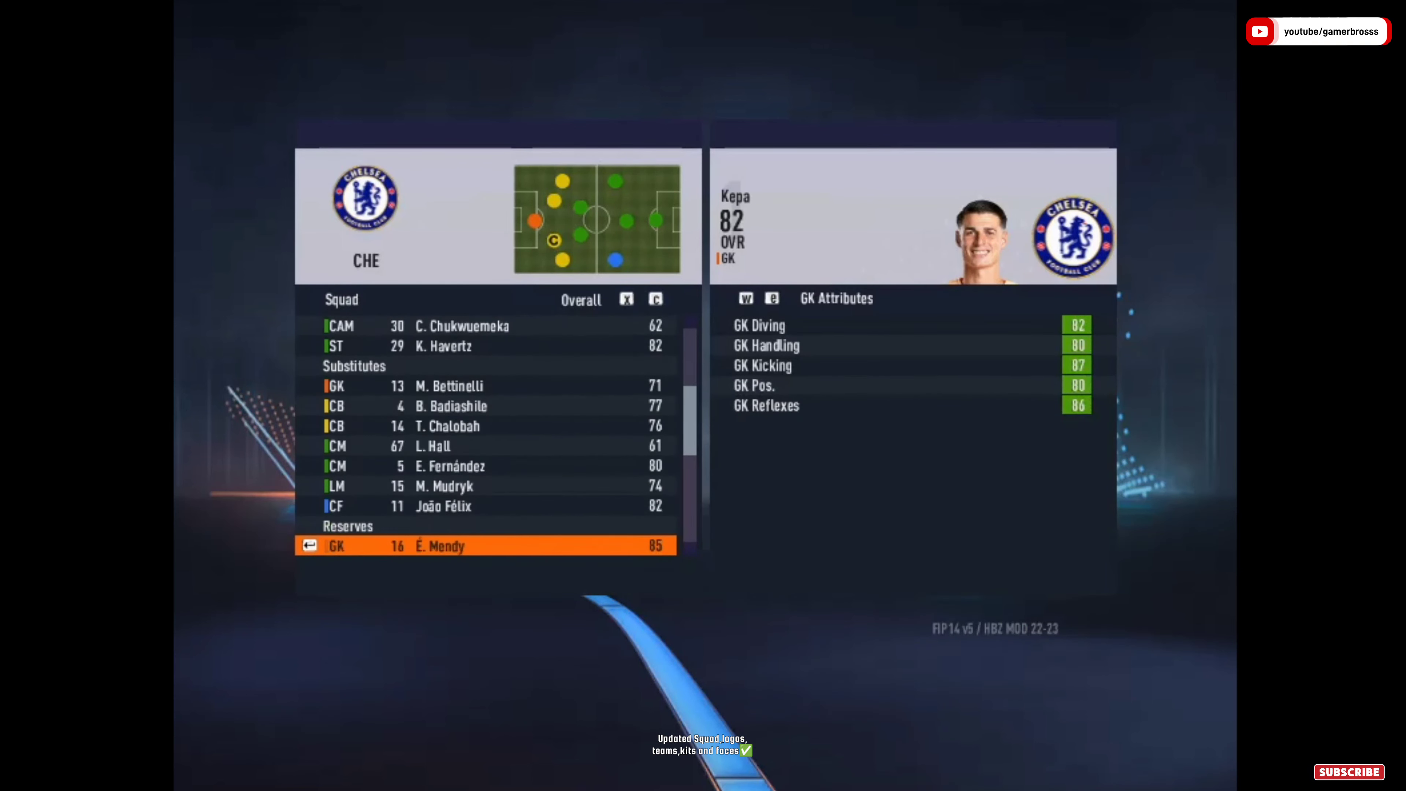
pyautogui.press('Down')
pyautogui.press('Up')
pyautogui.press('Up')
pyautogui.press('Up')
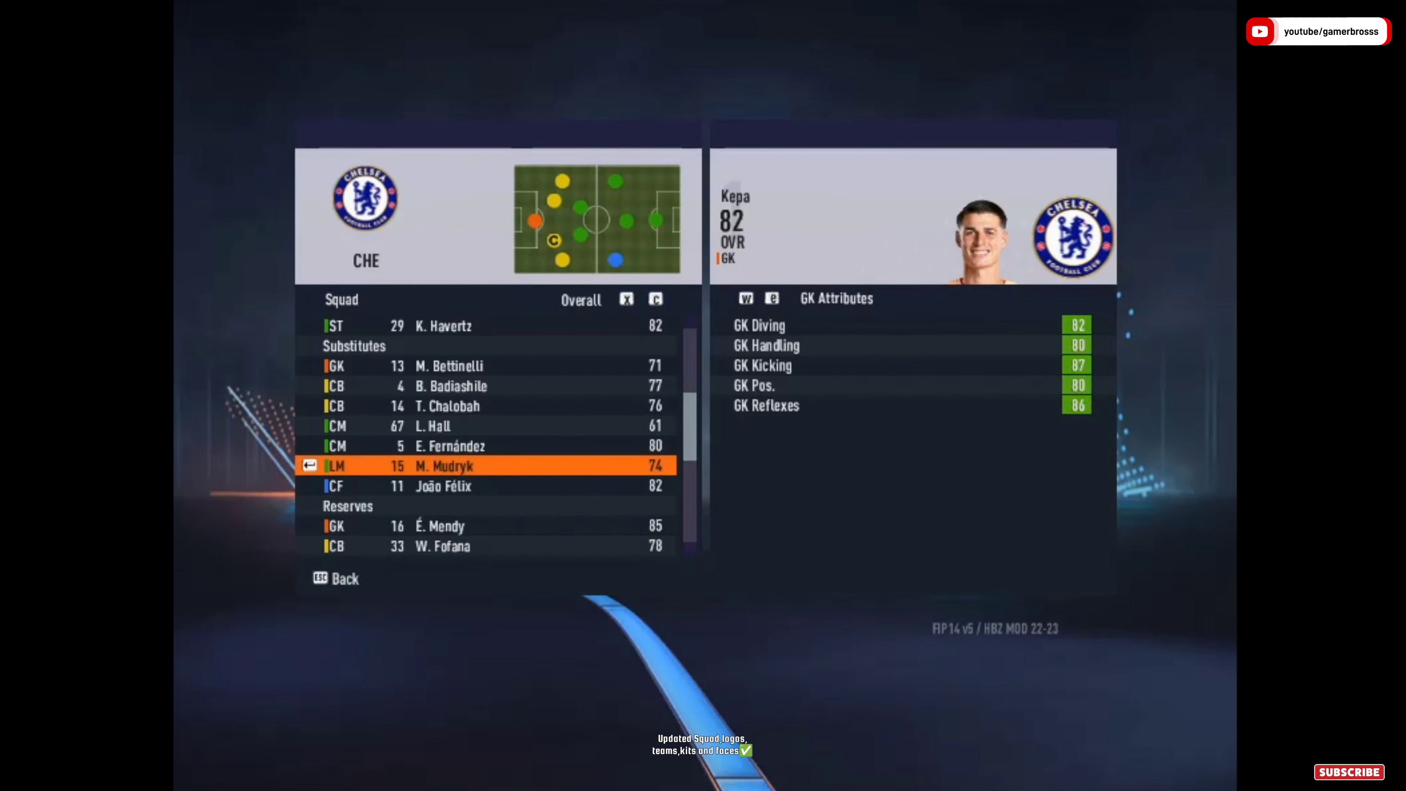
# - Examine the reserve players and their overall ratings in Chelsea's squad list
pyautogui.press('Down')
pyautogui.press('Down')
pyautogui.press('Down')
pyautogui.press('Down')
pyautogui.press('Down')
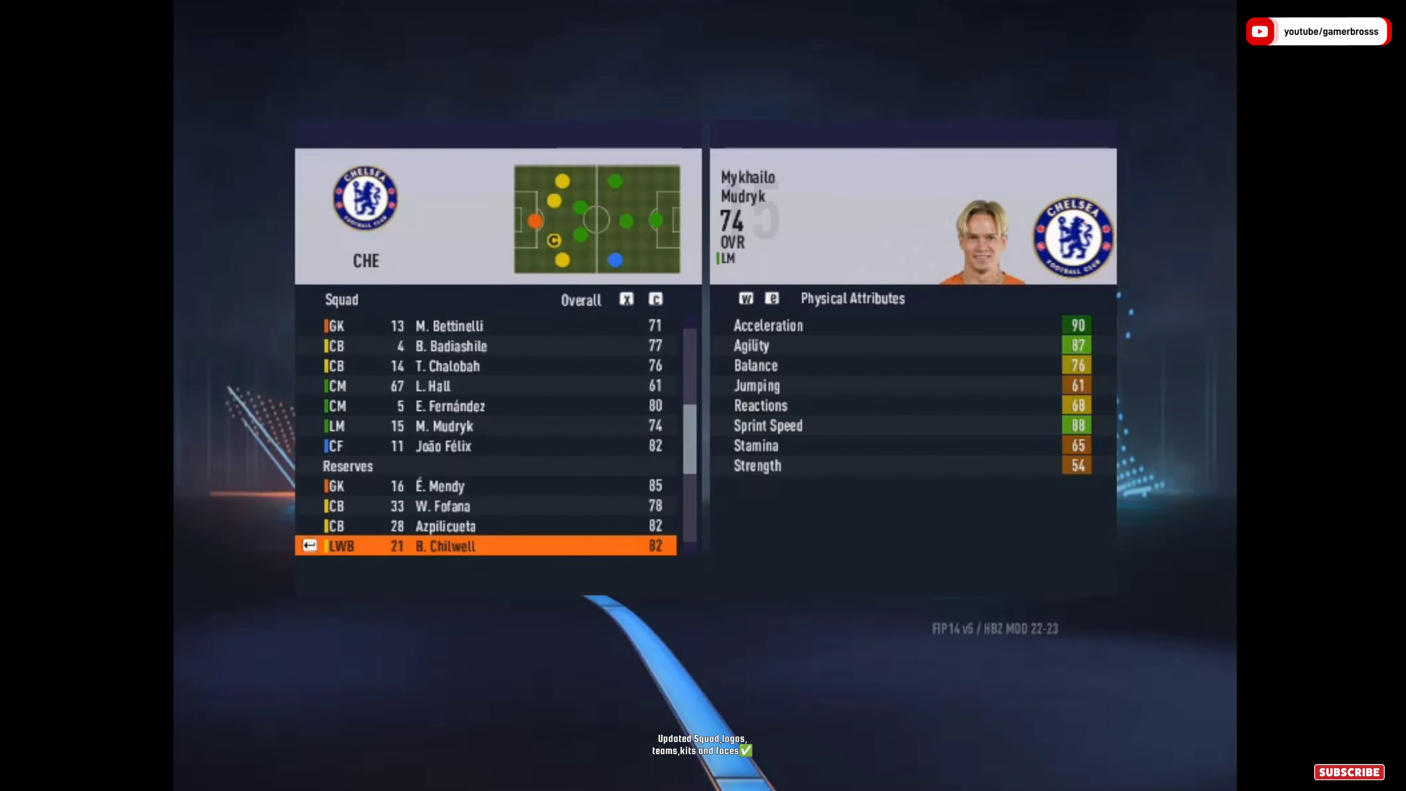
pyautogui.press('Down')
pyautogui.press('Down')
pyautogui.press('Down')
pyautogui.press('Up')
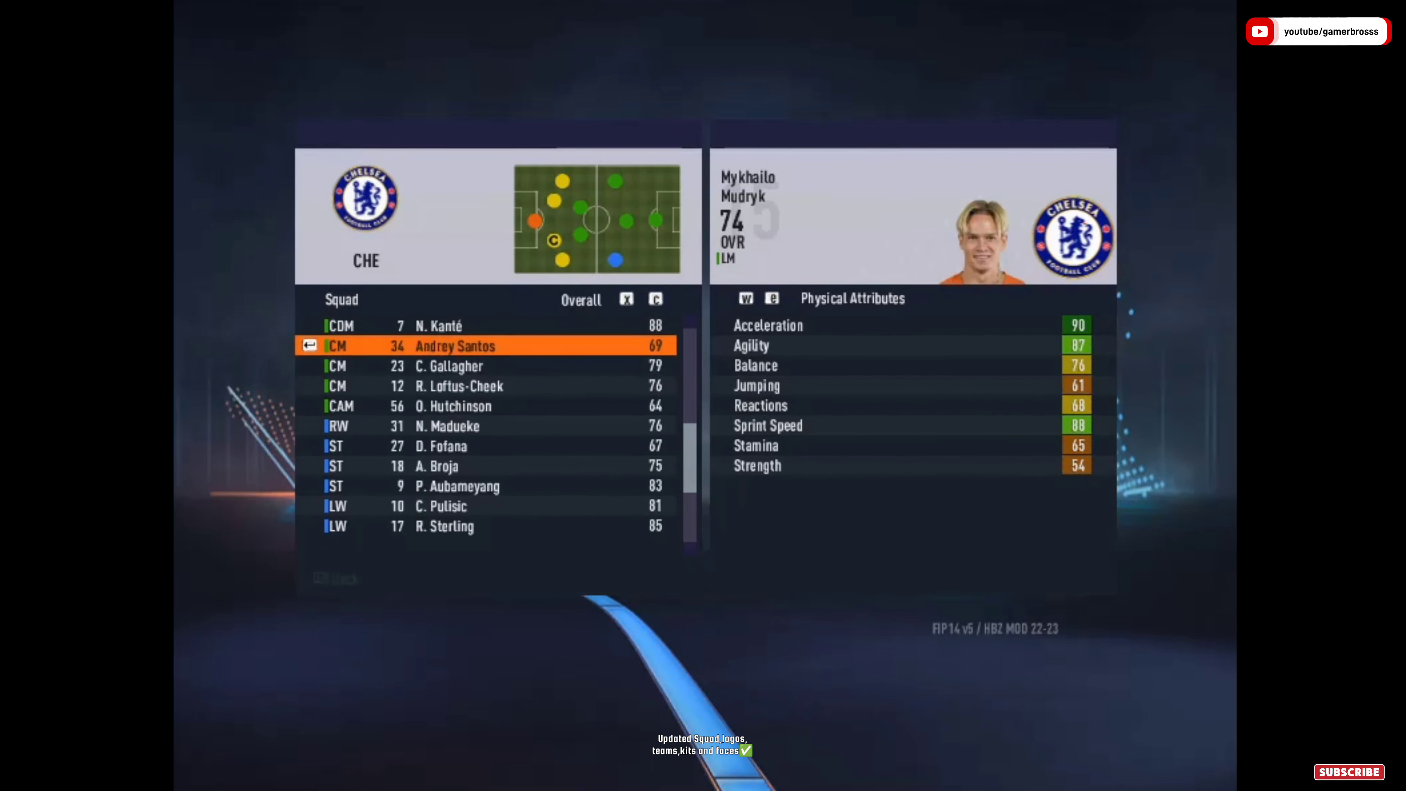
pyautogui.press('Down')
pyautogui.press('Down')
pyautogui.press('Down')
pyautogui.press('Down')
pyautogui.press('Down')
pyautogui.press('Down')
pyautogui.press('Down')
pyautogui.press('Down')
pyautogui.press('Down')
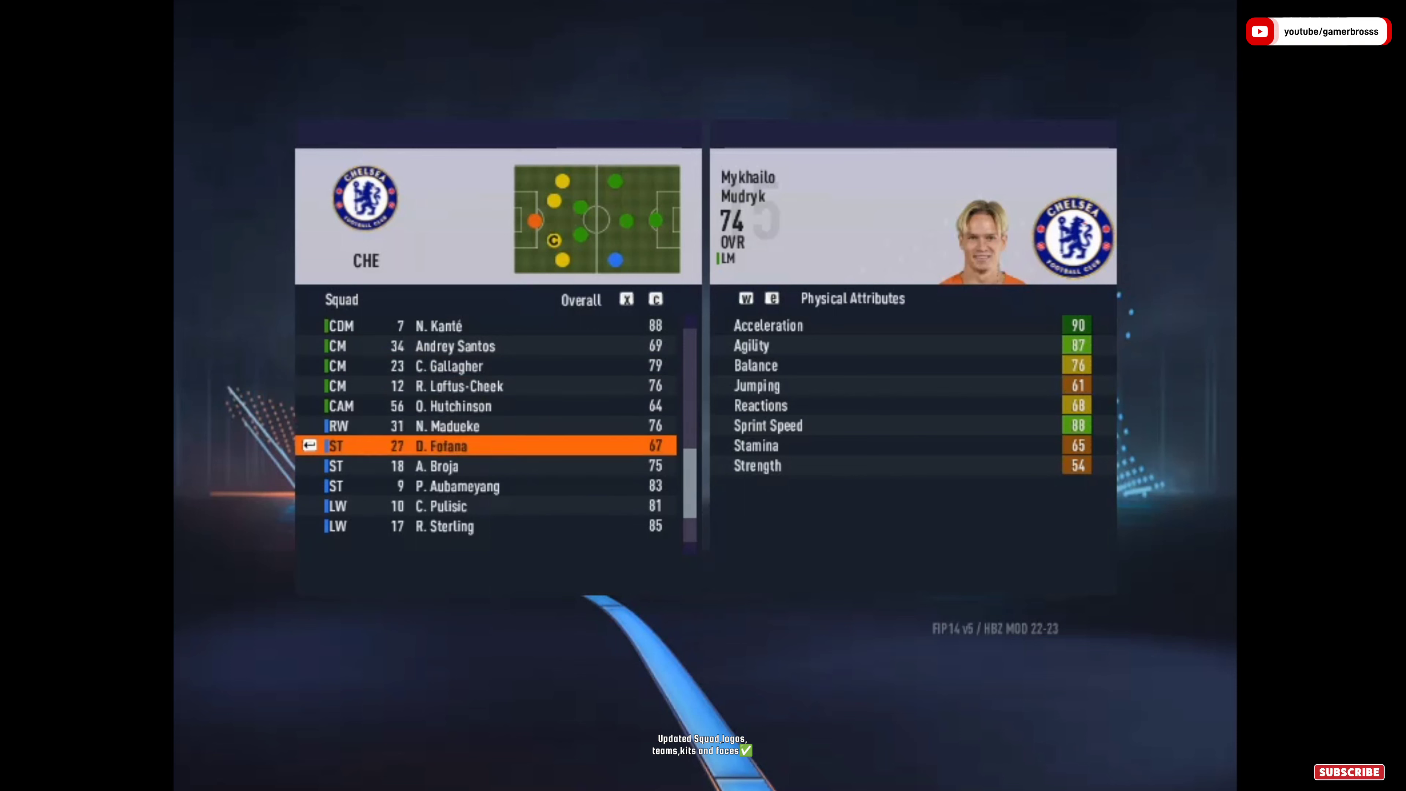
# - Review Chelsea's squad list again from the reserves back to the starting eleven, and return to team selection
pyautogui.press('Up')
pyautogui.press('Up')
pyautogui.press('Up')
pyautogui.press('Up')
pyautogui.press('Up')
pyautogui.press('Up')
pyautogui.press('Up')
pyautogui.press('Up')
pyautogui.press('Up')
pyautogui.press('Up')
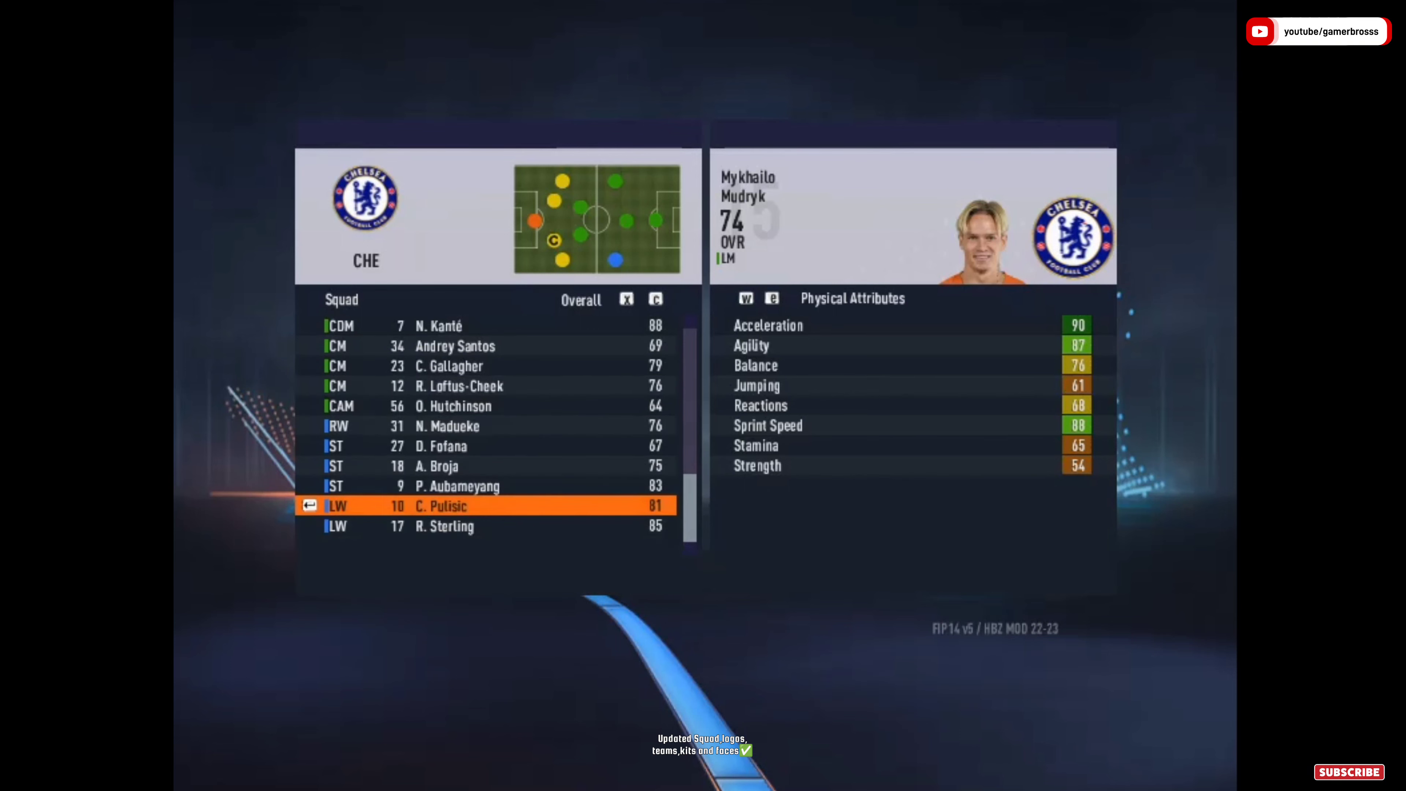
pyautogui.press('Up')
pyautogui.press('Up')
pyautogui.press('Up')
pyautogui.press('Up')
pyautogui.press('Up')
pyautogui.press('Up')
pyautogui.press('Up')
pyautogui.press('Up')
pyautogui.press('Up')
pyautogui.press('Up')
pyautogui.press('Up')
pyautogui.press('Up')
pyautogui.press('Up')
pyautogui.press('Up')
pyautogui.press('Up')
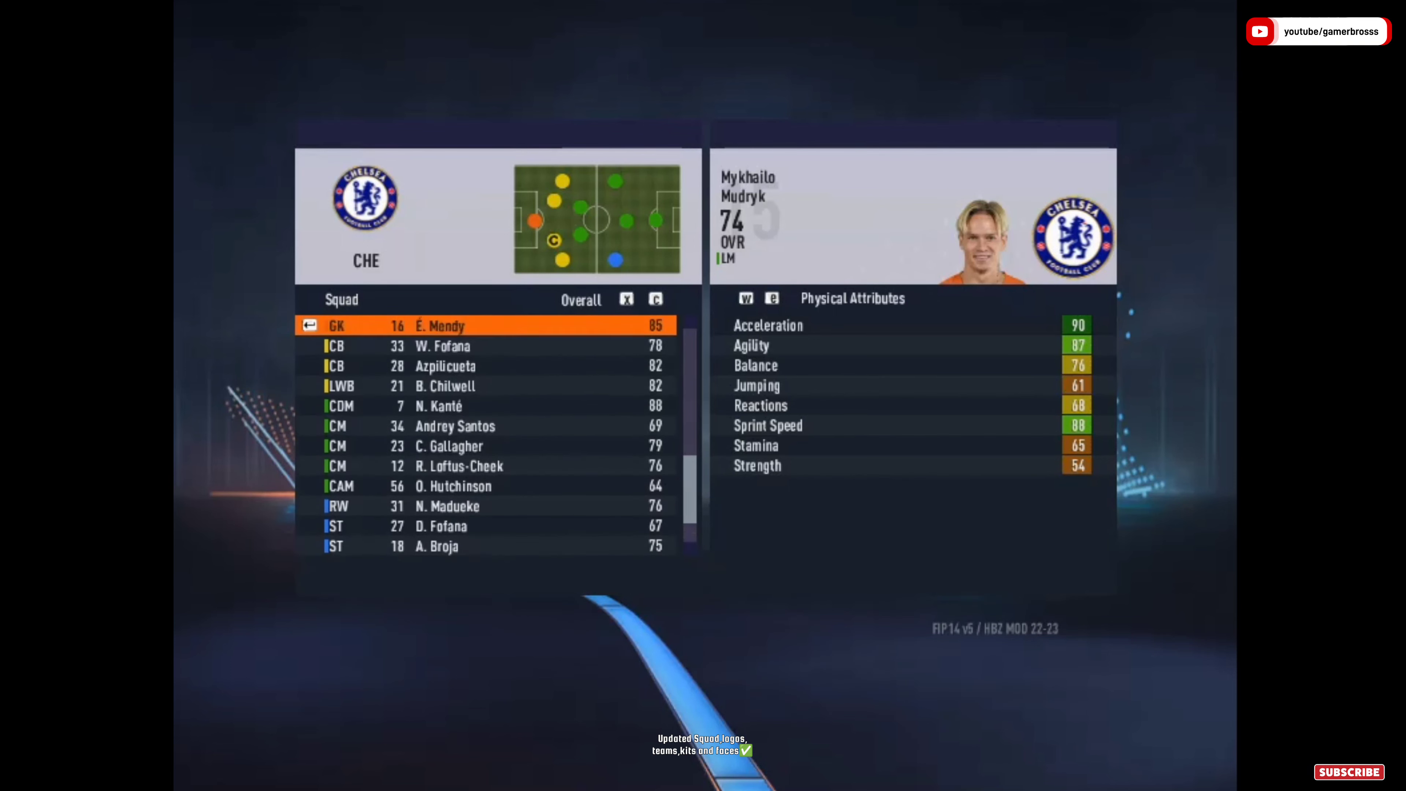
pyautogui.press('Up')
pyautogui.press('Up')
pyautogui.press('Up')
pyautogui.press('Up')
pyautogui.press('Up')
pyautogui.press('Up')
pyautogui.press('Up')
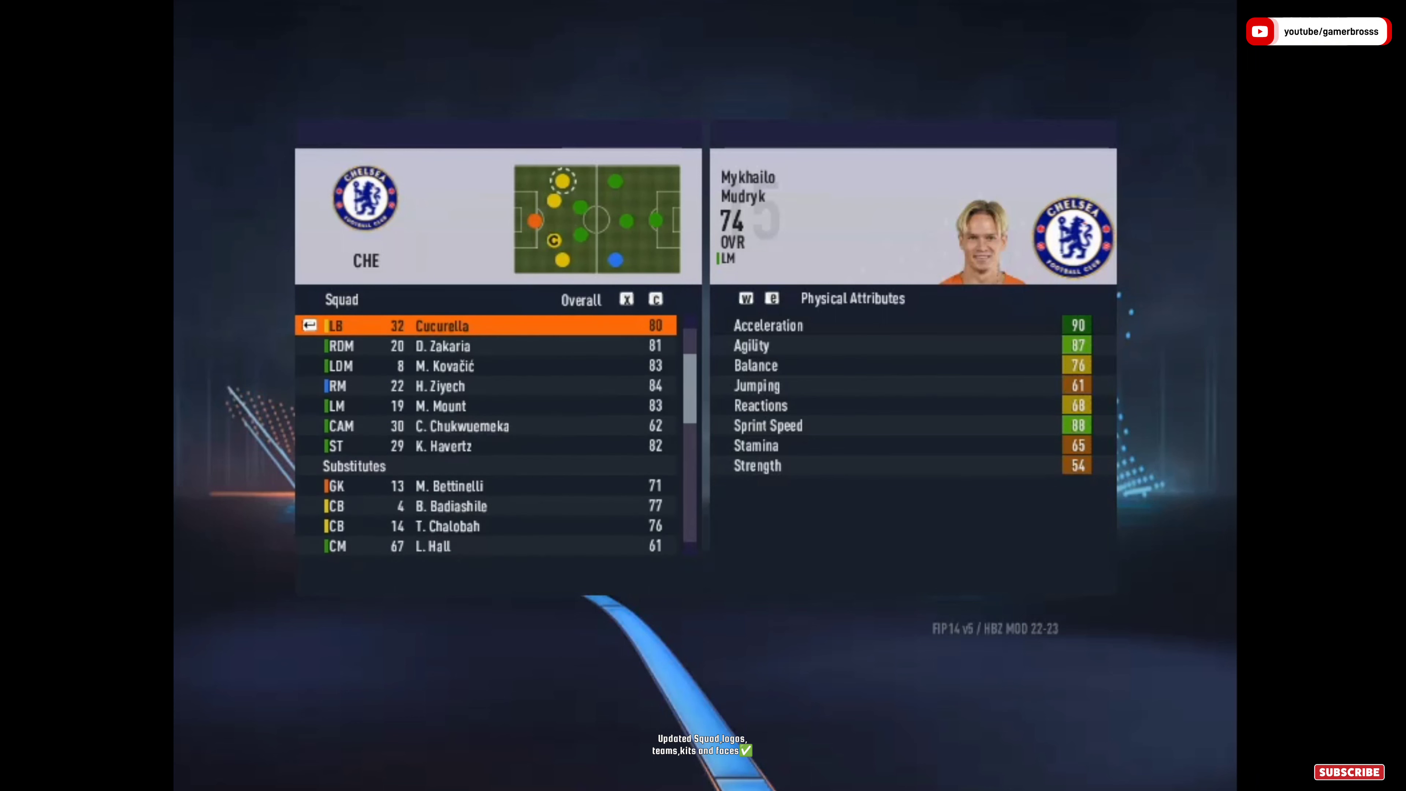
pyautogui.press('Up')
pyautogui.press('Down')
pyautogui.press('Down')
pyautogui.press('Down')
pyautogui.press('Down')
pyautogui.press('Down')
pyautogui.press('Down')
pyautogui.press('Escape')
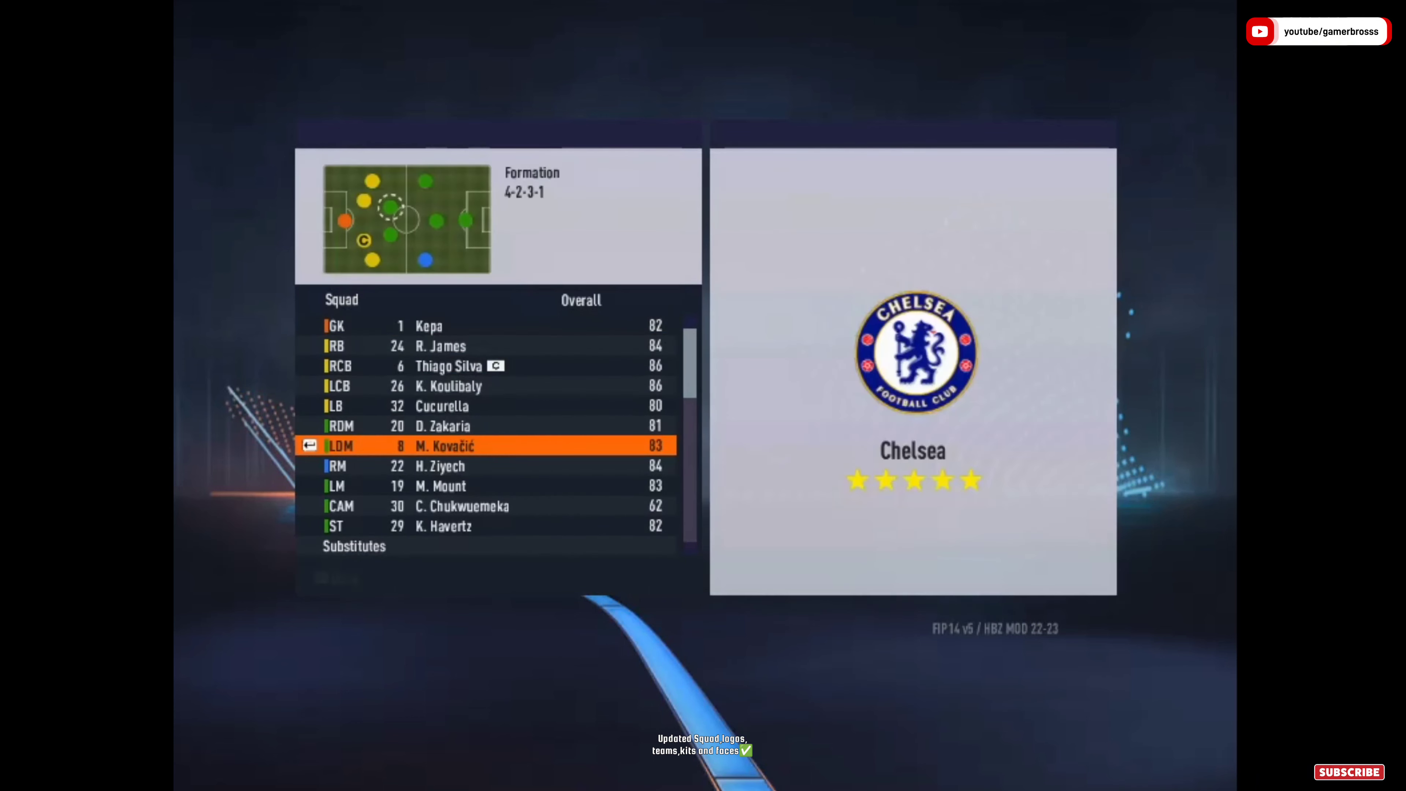
pyautogui.press('Escape')
pyautogui.press('Escape')
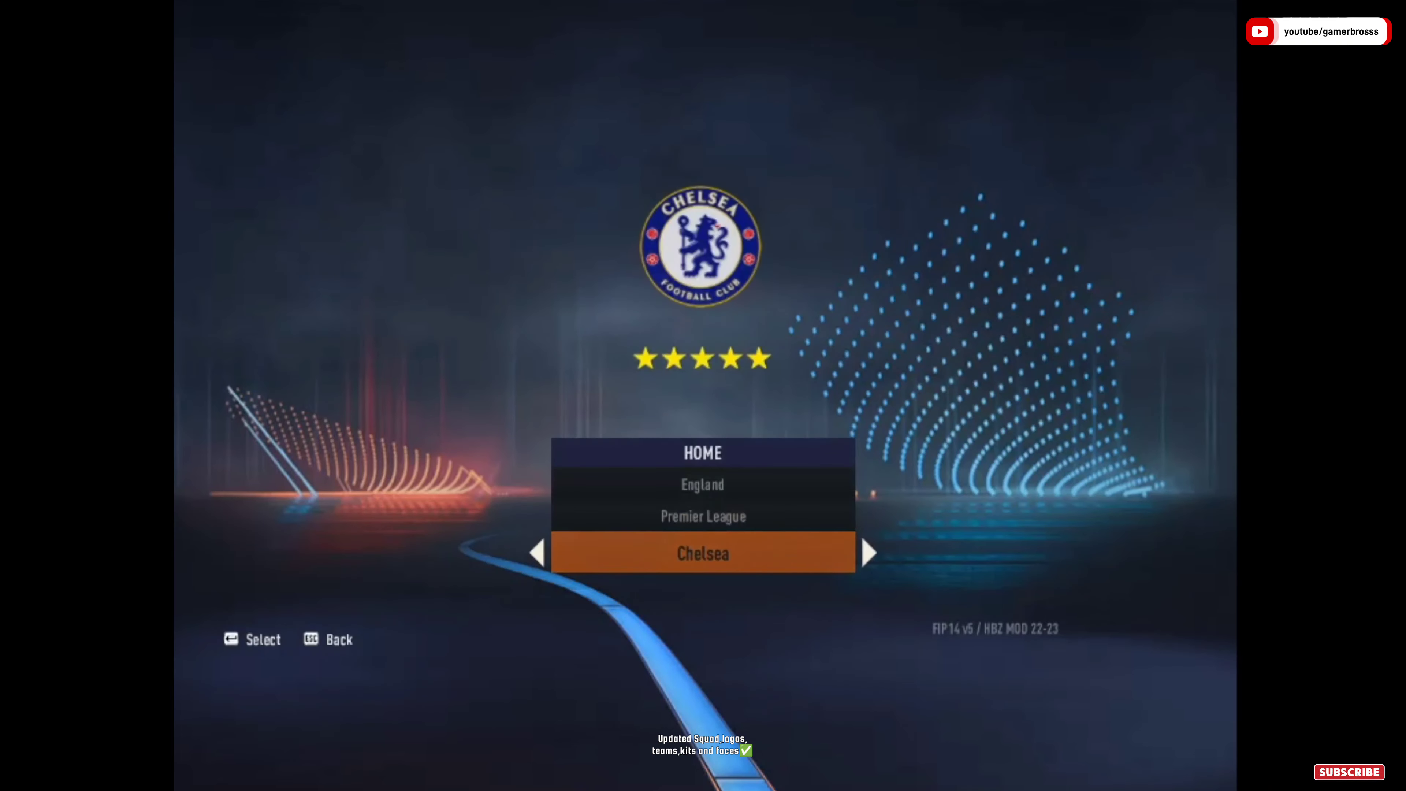
# - Choose Liverpool and look over its starting players' faces and attributes, and leave the squad screen
pyautogui.press('Right')
pyautogui.press('Right')
pyautogui.press('Right')
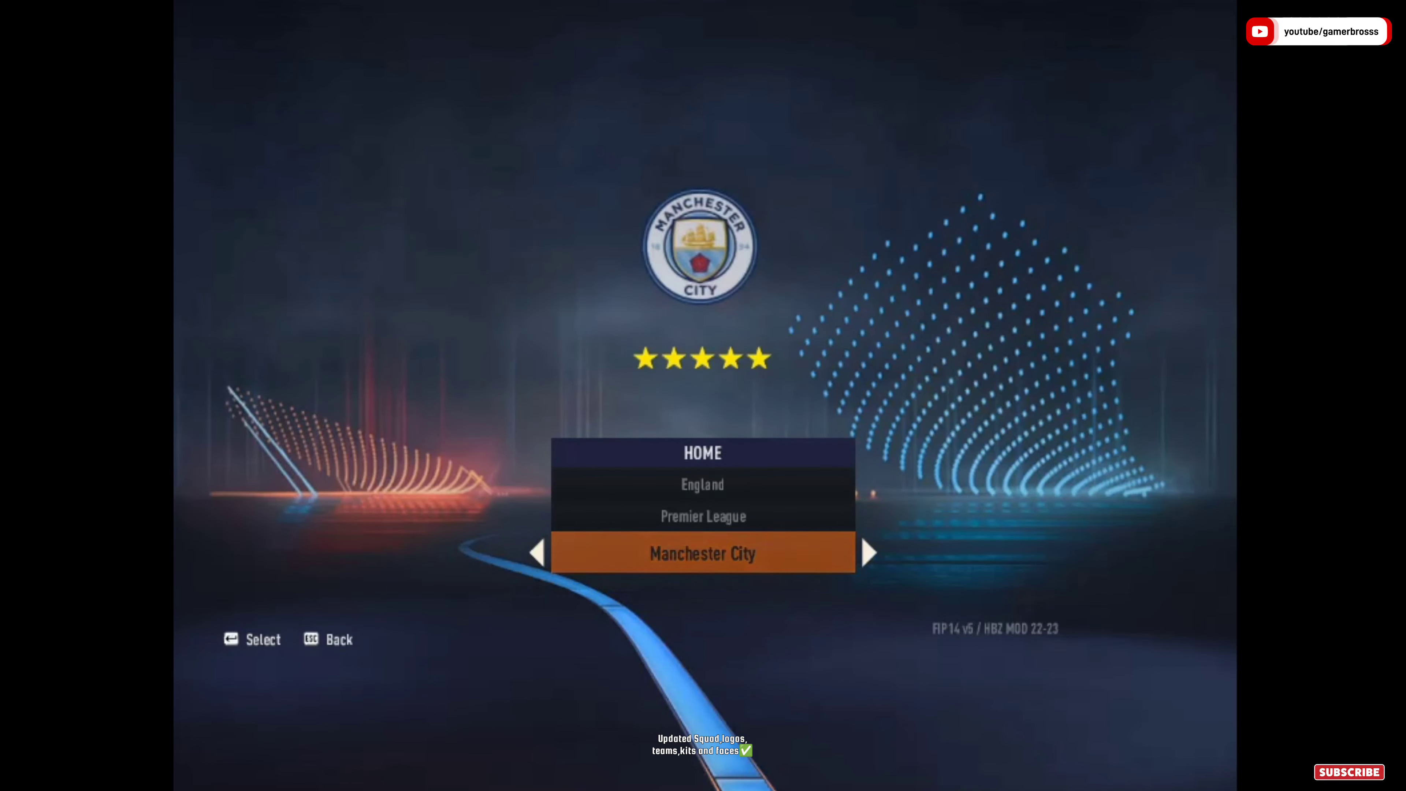
pyautogui.press('Left')
pyautogui.press('Return')
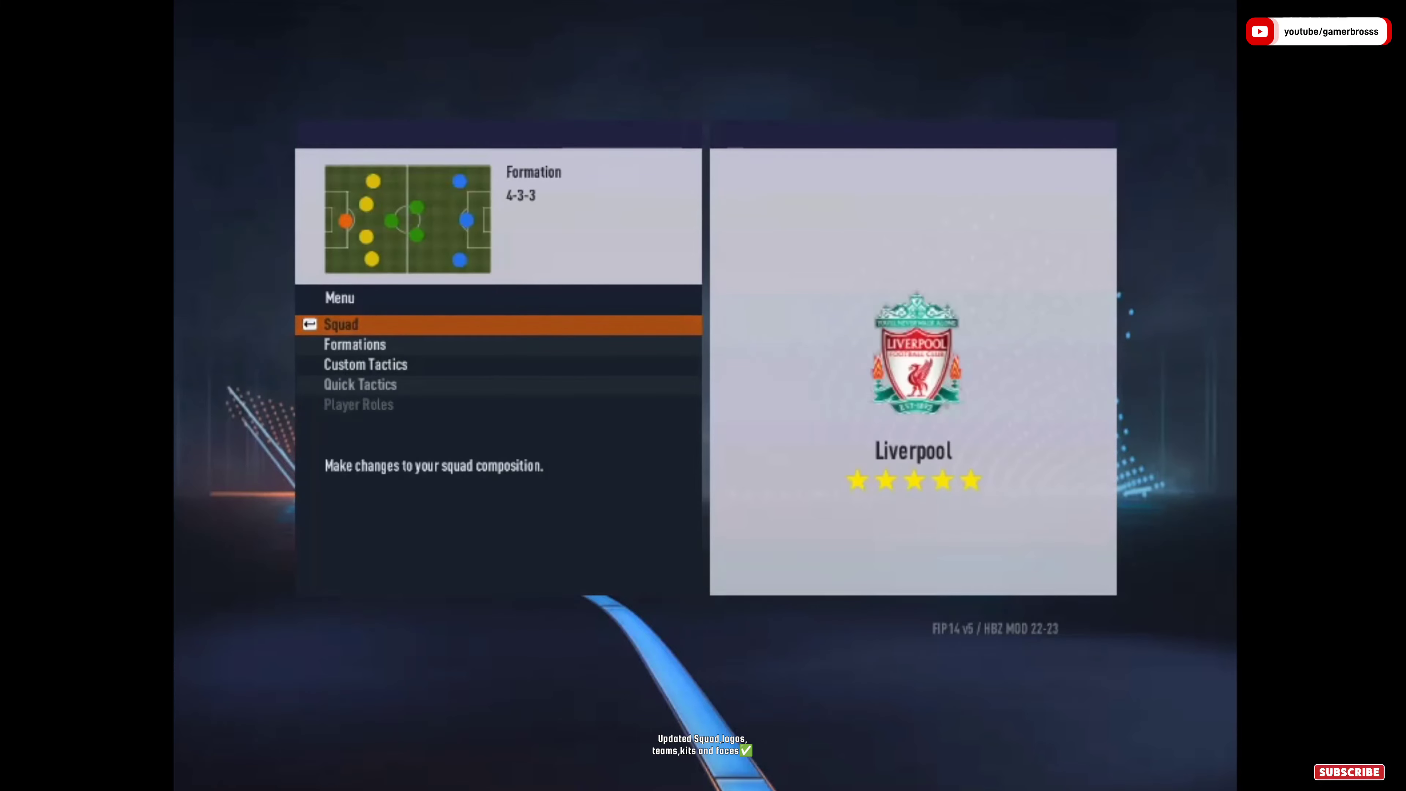
pyautogui.press('Return')
pyautogui.press('Down')
pyautogui.press('Down')
pyautogui.press('Down')
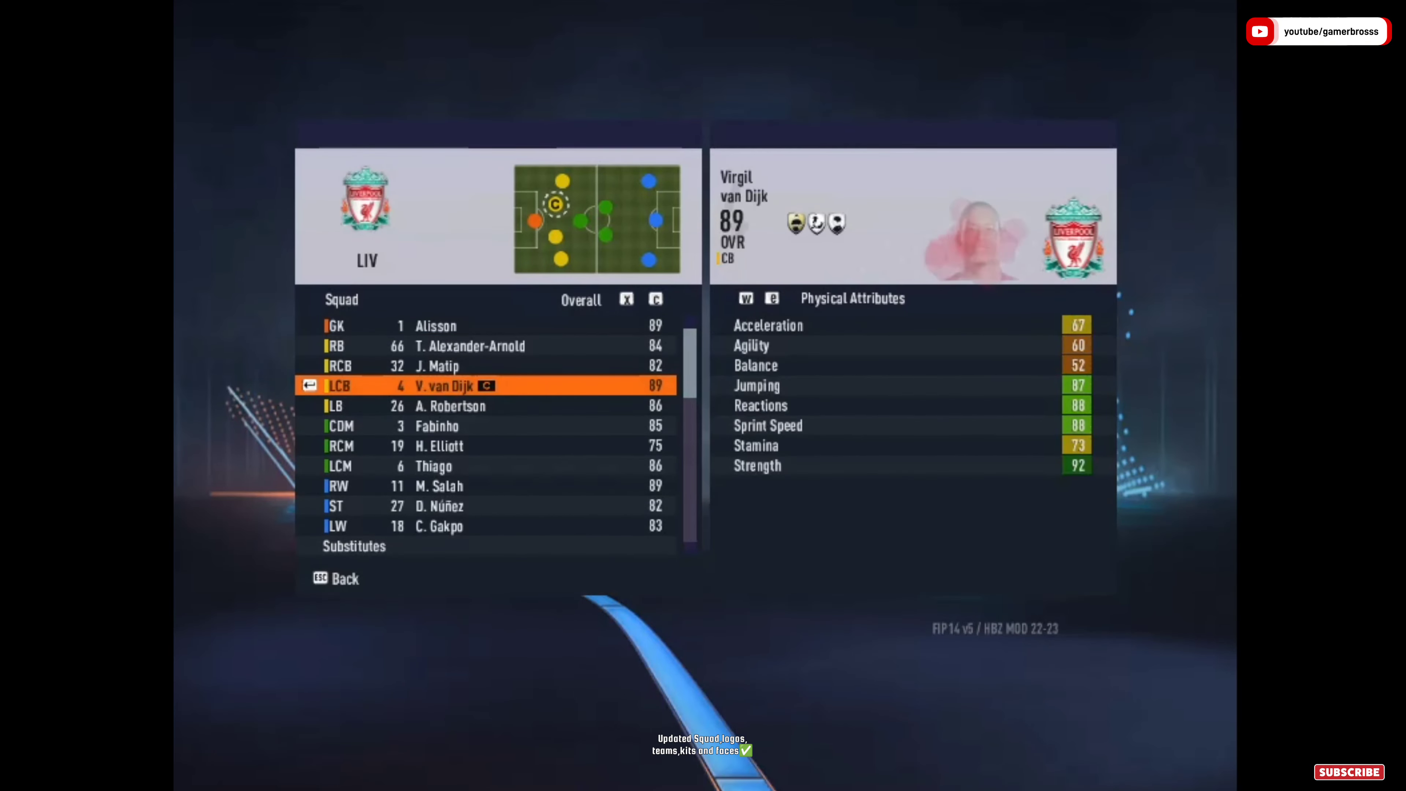
pyautogui.press('Down')
pyautogui.press('Down')
pyautogui.press('Down')
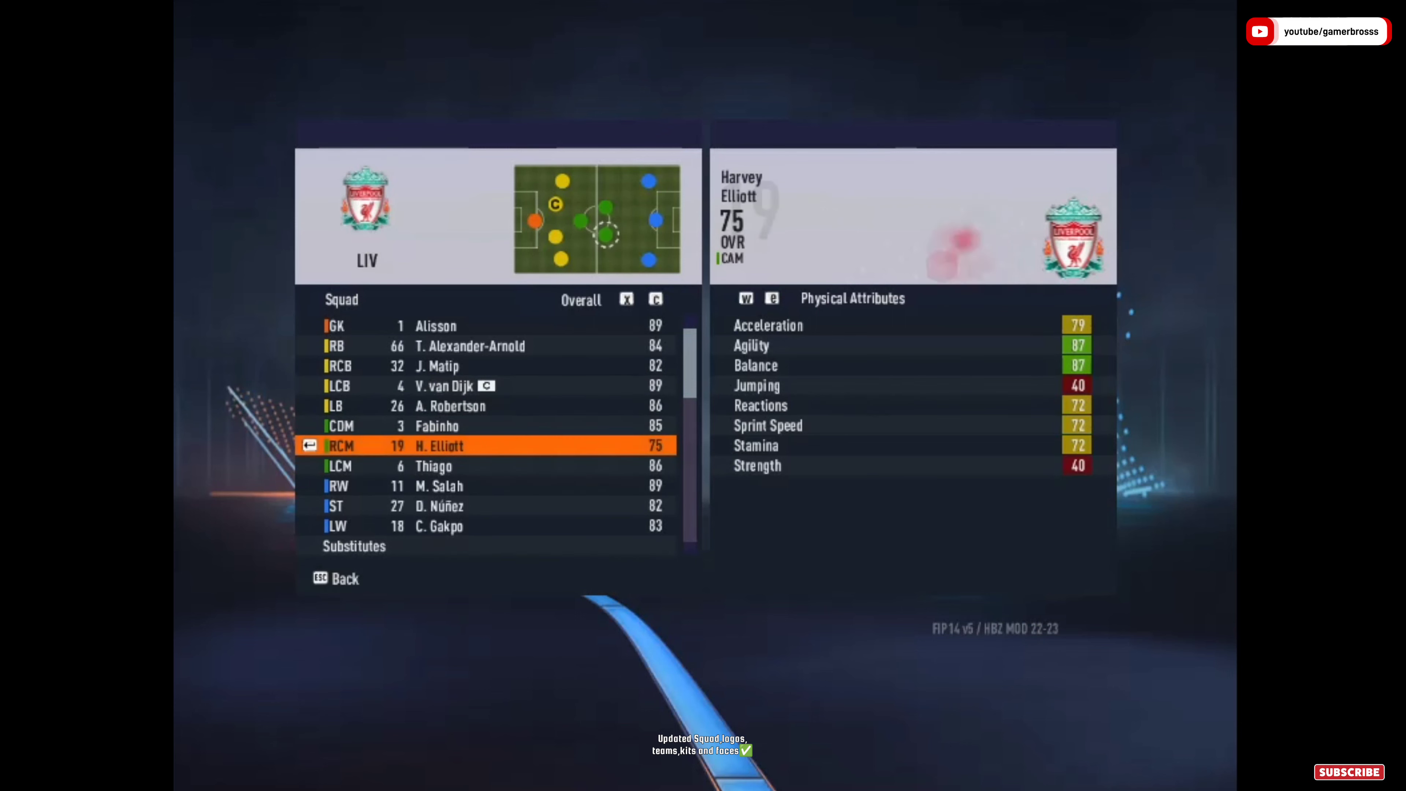
pyautogui.press('Escape')
pyautogui.press('Escape')
# - Browse the badges and star ratings of further Premier League clubs after Liverpool
pyautogui.press('Right')
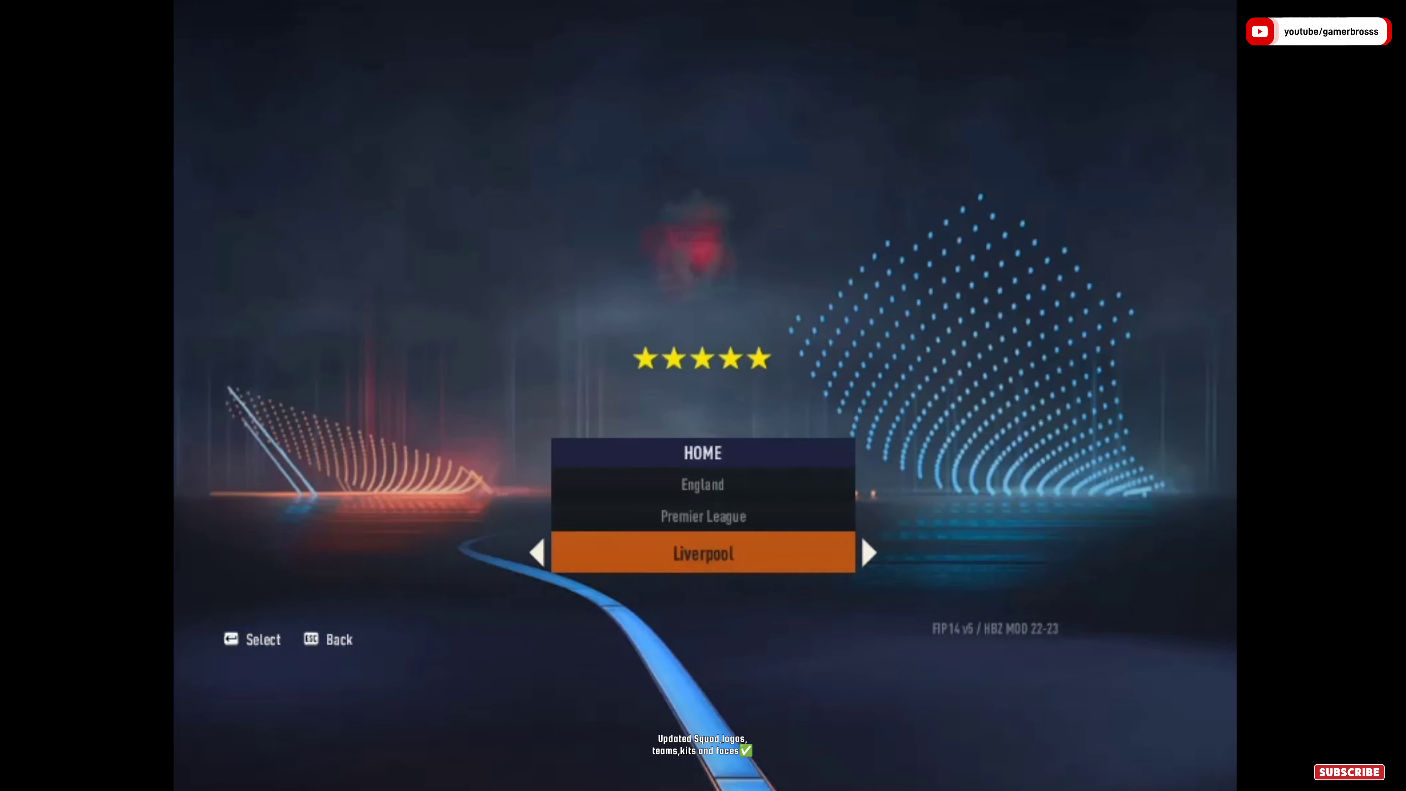
pyautogui.press('Right')
pyautogui.press('Right')
pyautogui.press('Right')
pyautogui.press('Right')
pyautogui.press('Right')
pyautogui.press('Right')
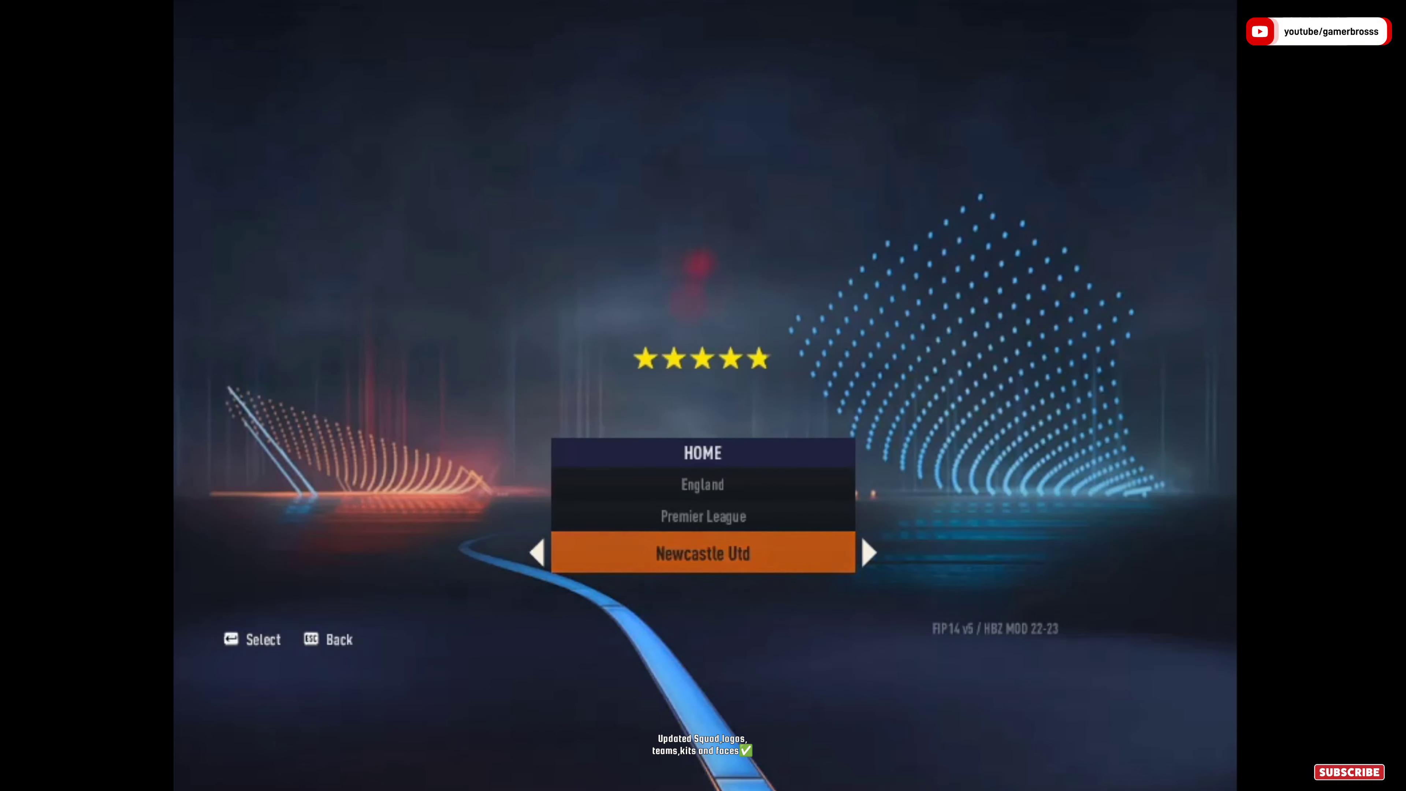
# - Go through the available countries in team selection and switch the category to International
pyautogui.press('Up')
pyautogui.press('Up')
pyautogui.press('Right')
pyautogui.press('Right')
pyautogui.press('Right')
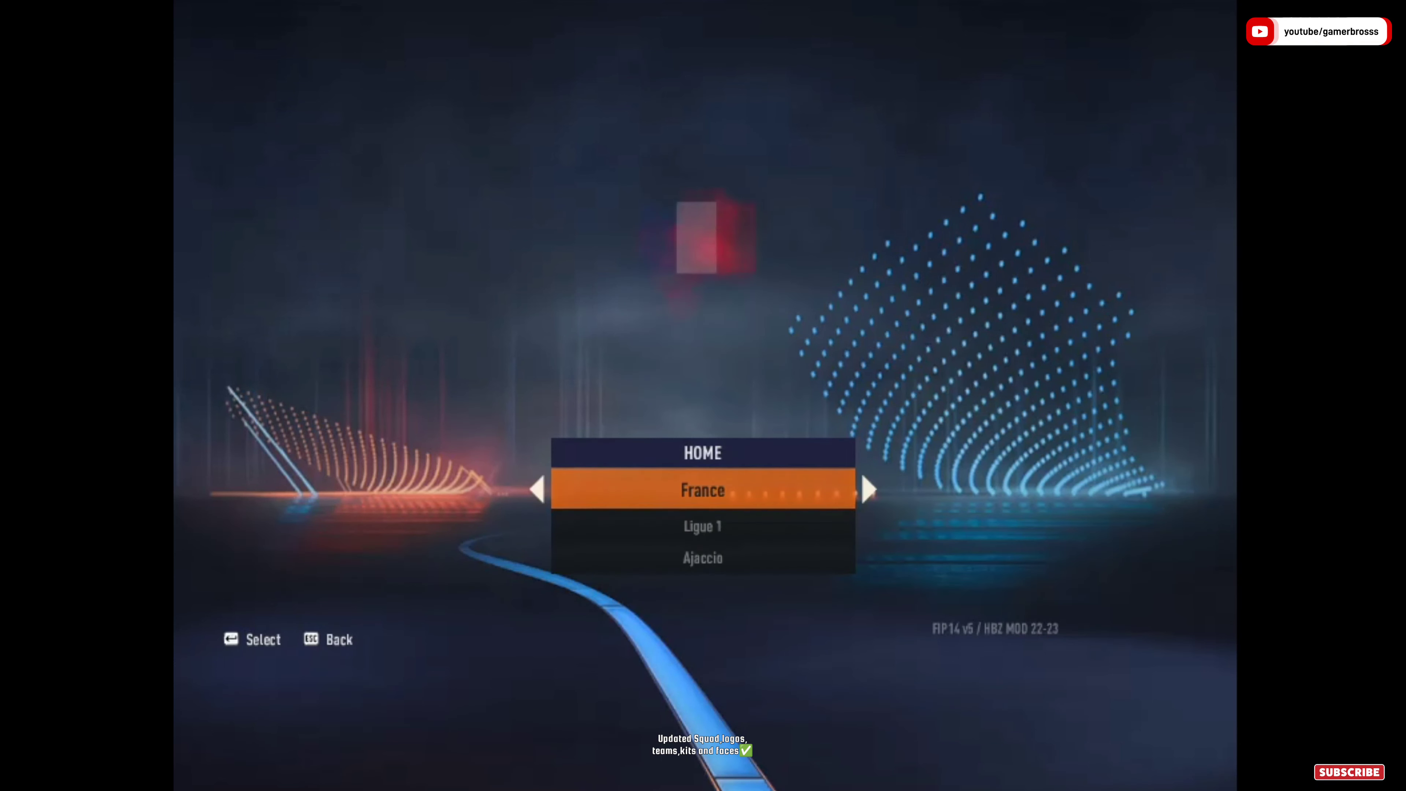
pyautogui.press('Right')
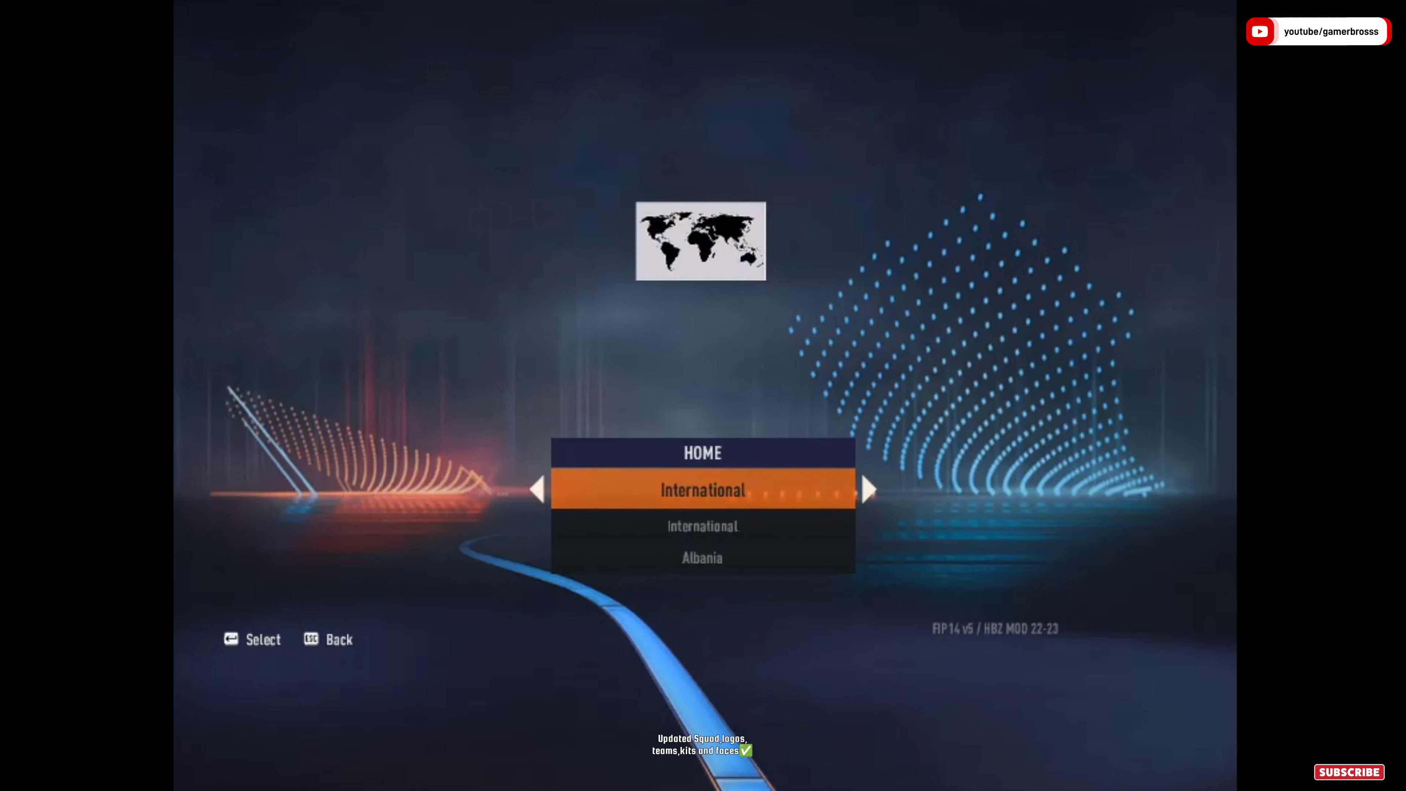
# - Browse the badges and star ratings of the international teams alphabetically from Albania through Argentina and Bosnia-Herzegovina to Colombia
pyautogui.press('Down')
pyautogui.press('Down')
pyautogui.press('Right')
pyautogui.press('Right')
pyautogui.press('Right')
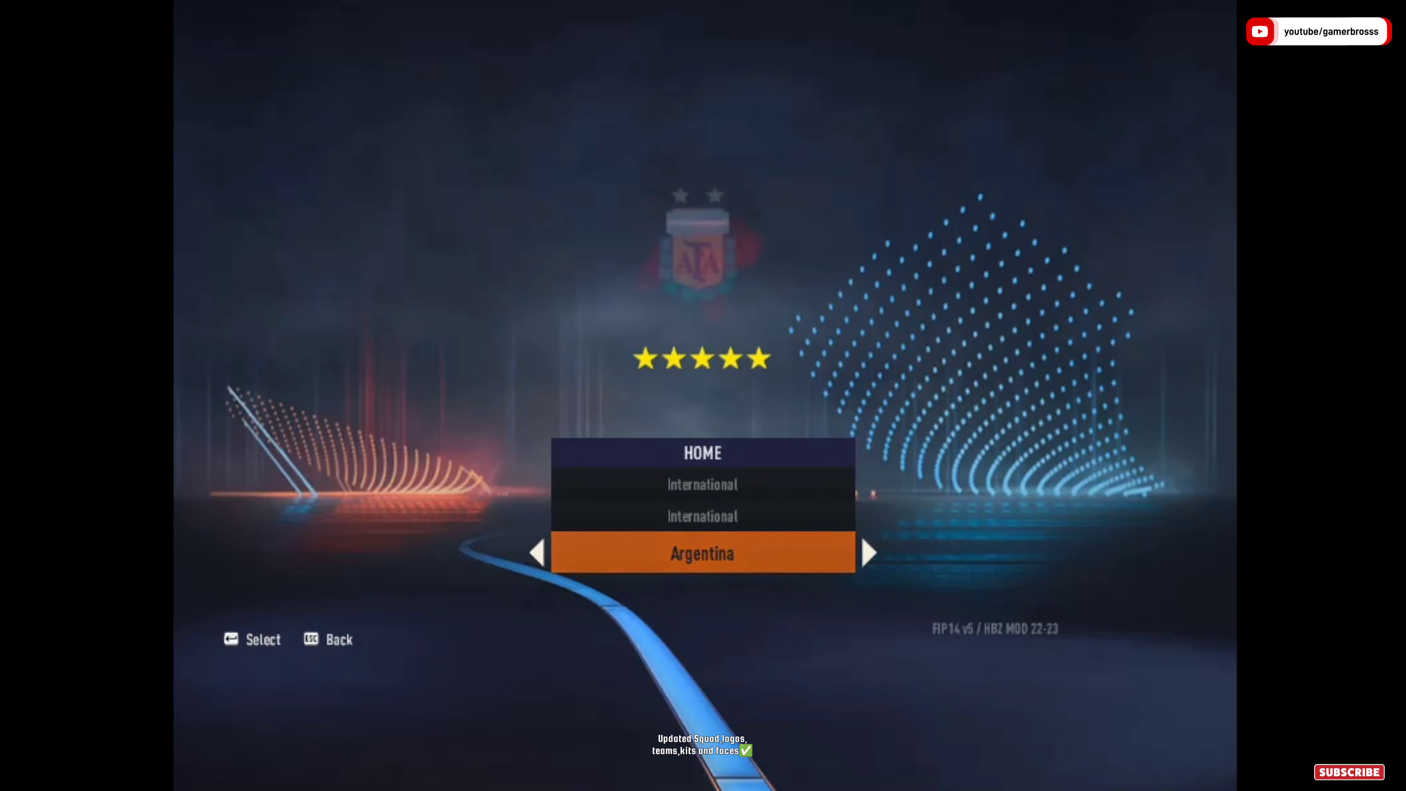
pyautogui.press('Right')
pyautogui.press('Right')
pyautogui.press('Right')
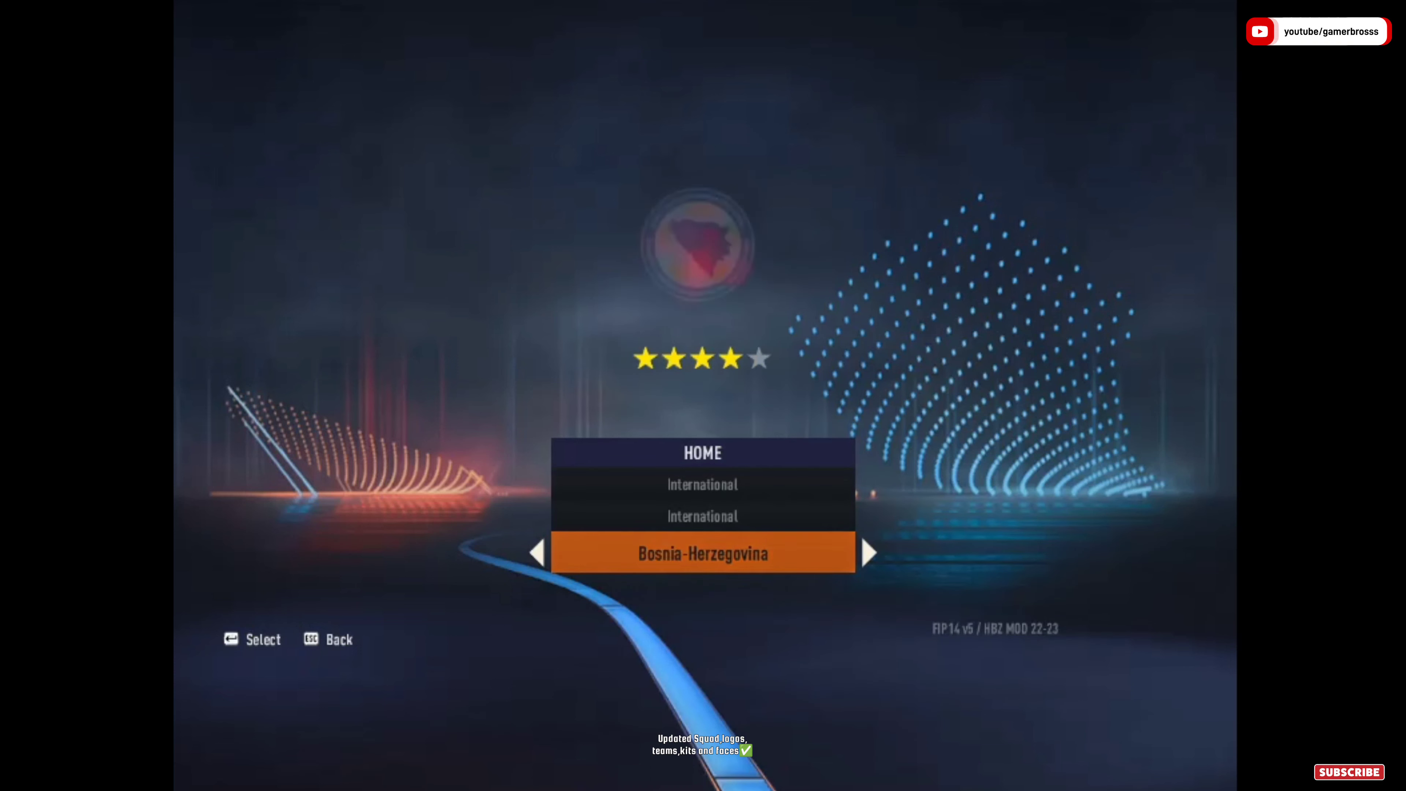
pyautogui.press('Right')
pyautogui.press('Right')
pyautogui.press('Right')
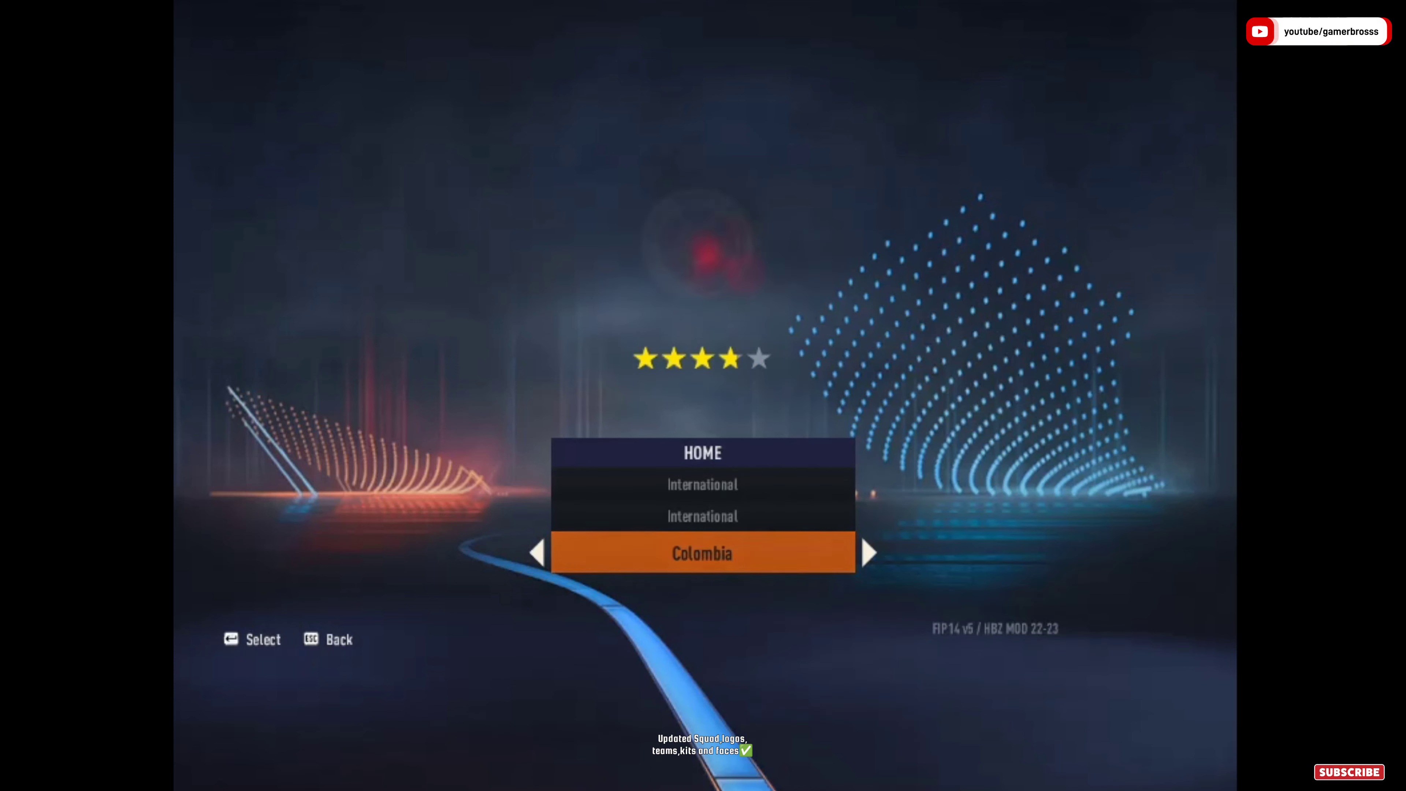
# - Return to the country choice in team selection and switch it to Israel
pyautogui.press('Up')
pyautogui.press('Up')
pyautogui.press('Right')
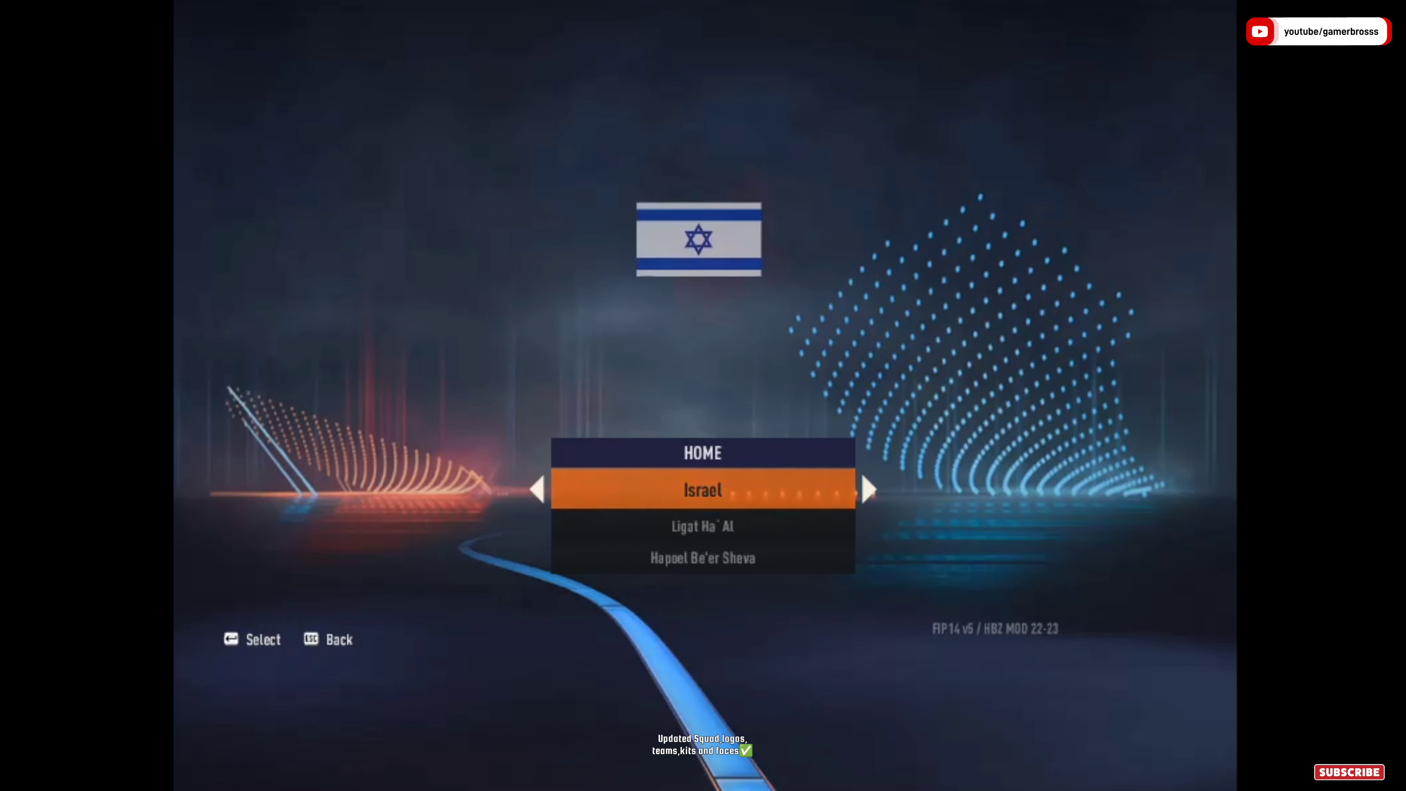